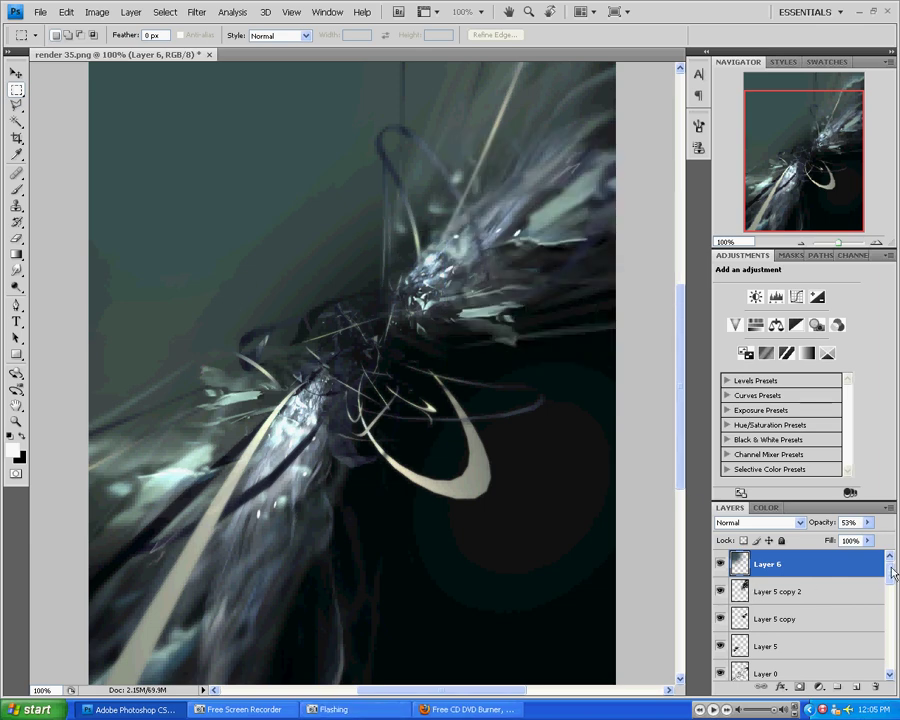
- Hide the effect layers above Layer 1, keeping the render on Layer 0 visible, and make Layer 0 active
mouse_move(894, 573)
left_mouse_down()
mouse_move(894, 655)
mouse_move(893, 562)
left_mouse_up()
left_click_drag(721, 568, 757, 657)
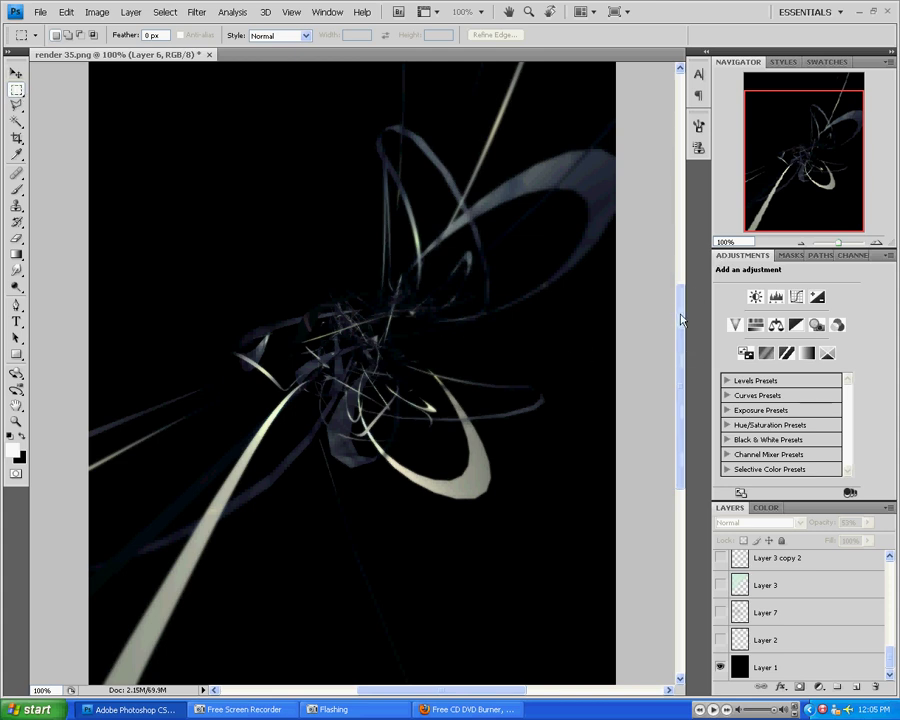
left_click_drag(680, 319, 680, 297)
scroll(468, 493, "down", 3)
scroll(681, 452, "down", 1)
left_click_drag(681, 455, 681, 431)
scroll(822, 640, "up", 10)
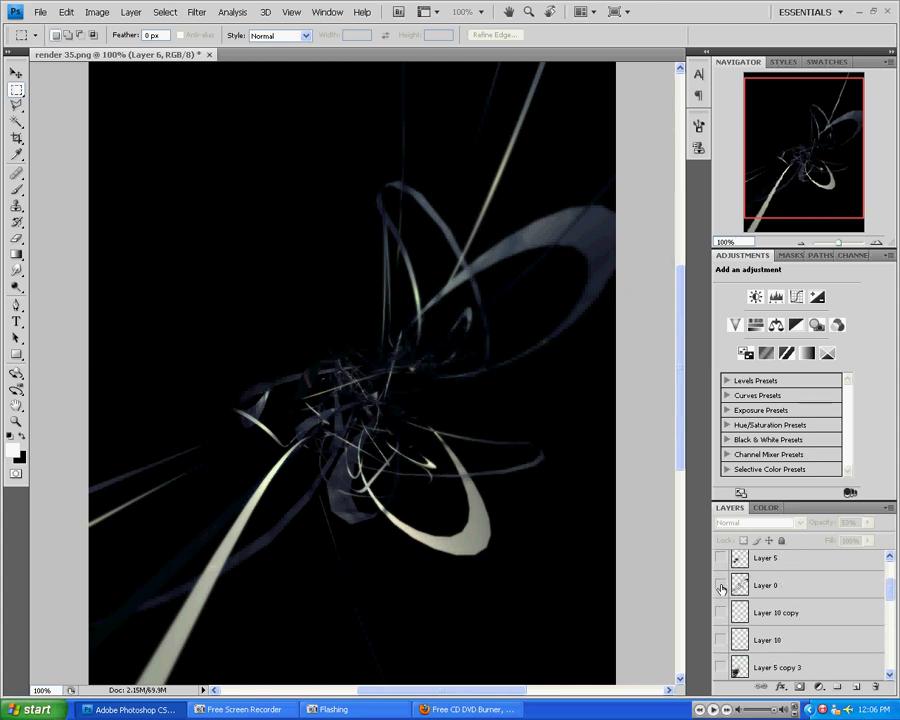
left_click(721, 588)
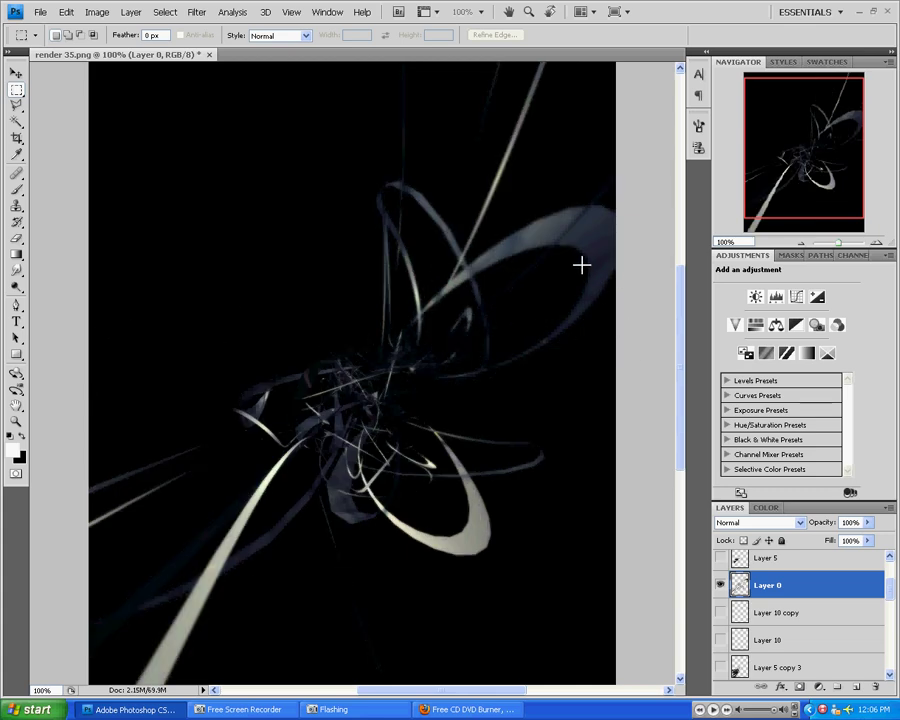
- Draw an elliptical selection with a 100 px feather around the ribbon loop at the upper right of the render
mouse_move(679, 305)
left_mouse_down()
mouse_move(679, 262)
mouse_move(678, 362)
mouse_move(676, 320)
mouse_move(680, 344)
mouse_move(684, 318)
left_mouse_up()
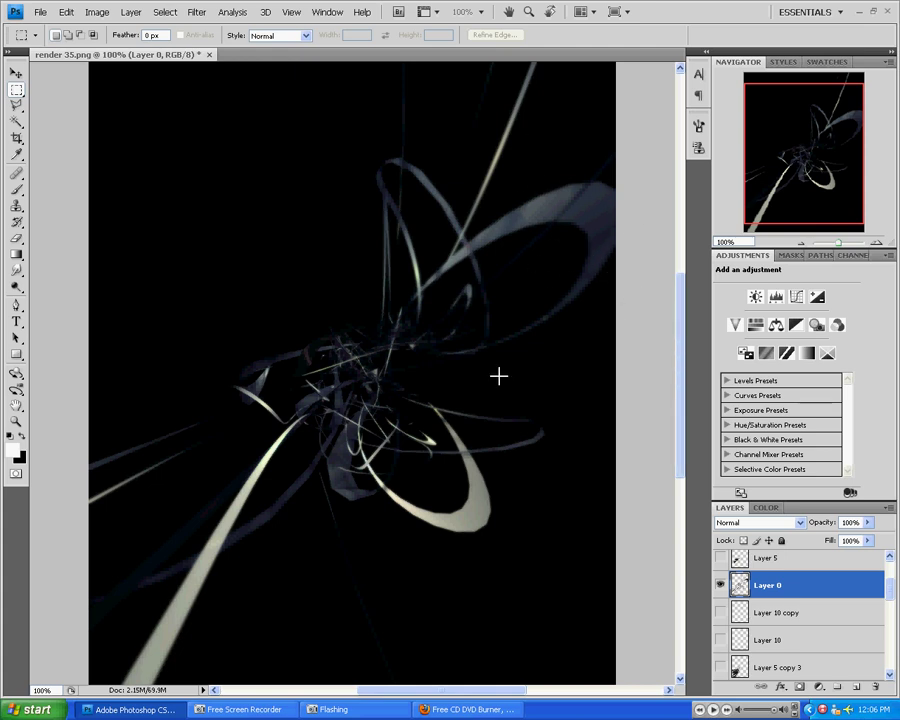
scroll(137, 530, "down", 3)
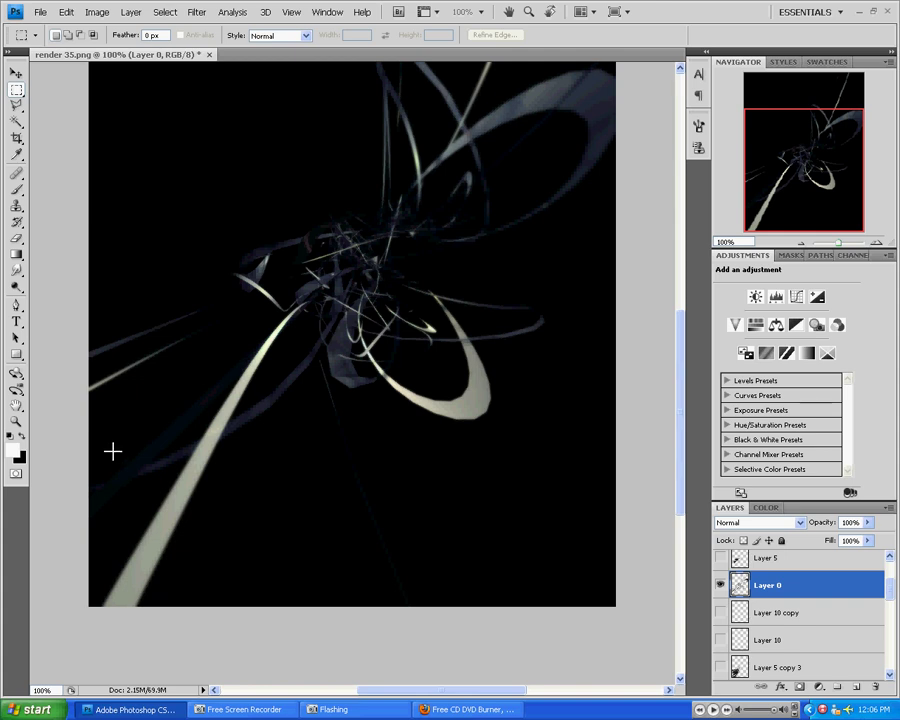
right_click(16, 90)
left_click(62, 102)
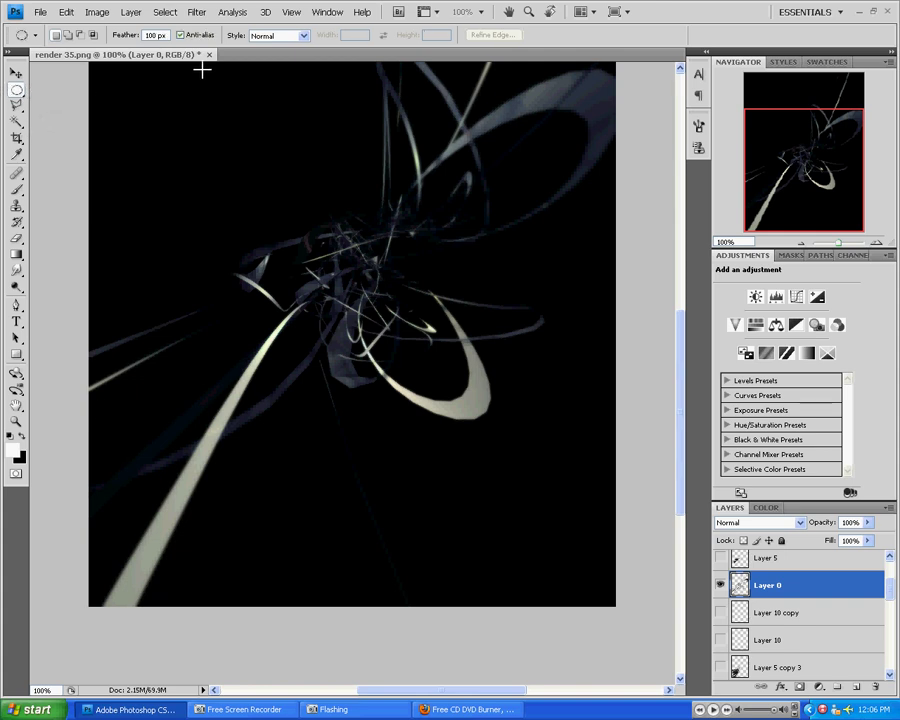
scroll(227, 174, "up", 1)
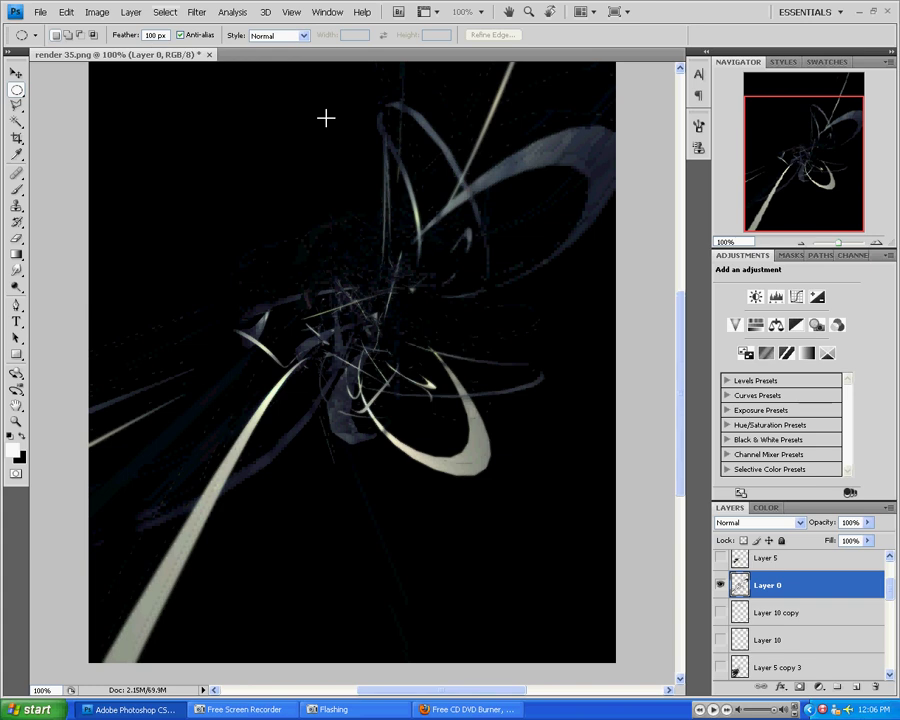
scroll(500, 205, "up", 3)
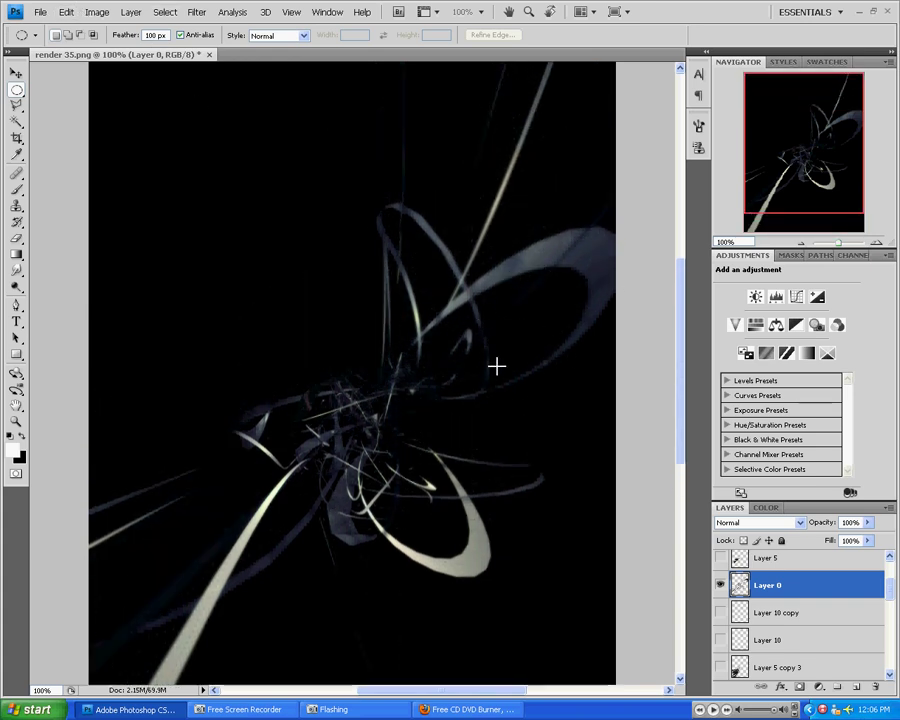
left_click_drag(467, 384, 732, 156)
left_click_drag(649, 184, 649, 178)
left_click_drag(146, 253, 509, 338)
left_click(720, 585)
left_click(720, 585)
- Browse the available filter and edit commands and remove the elliptical selection
left_click(195, 16)
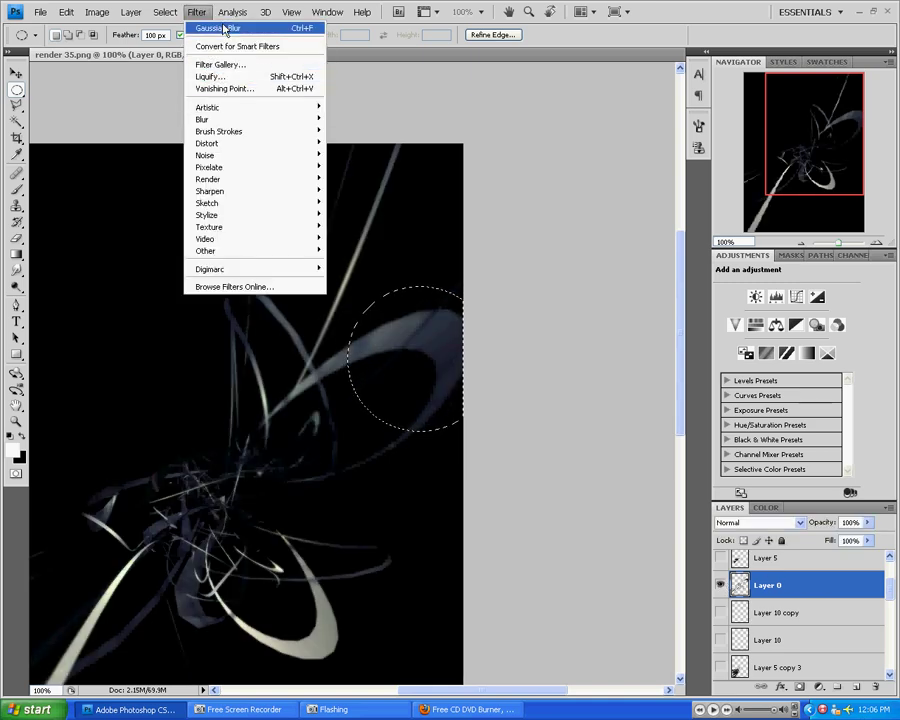
left_click(430, 317)
key("ctrl+d")
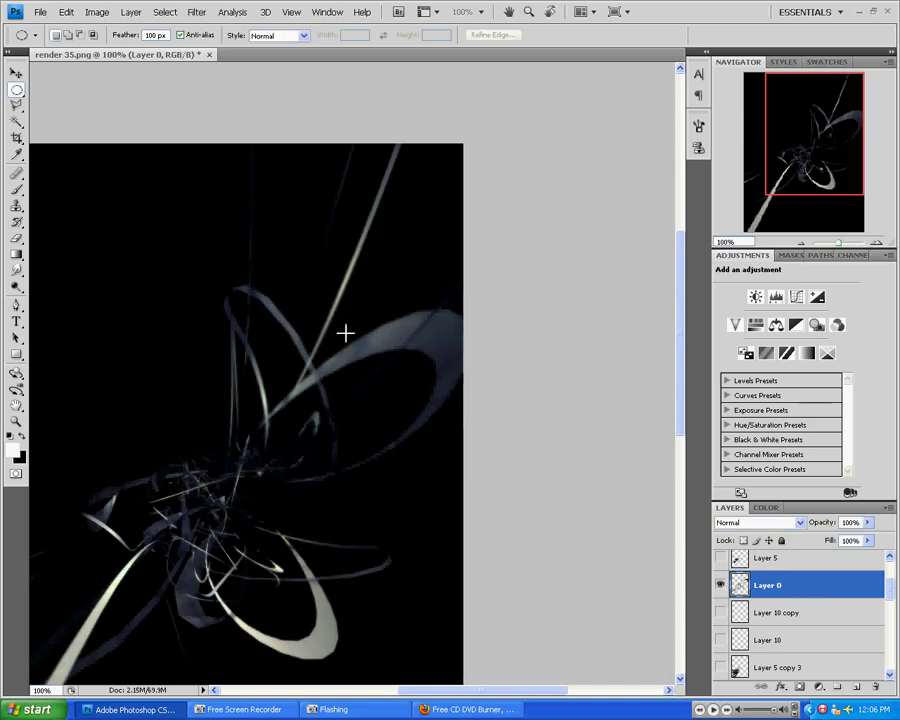
left_click_drag(190, 391, 337, 265)
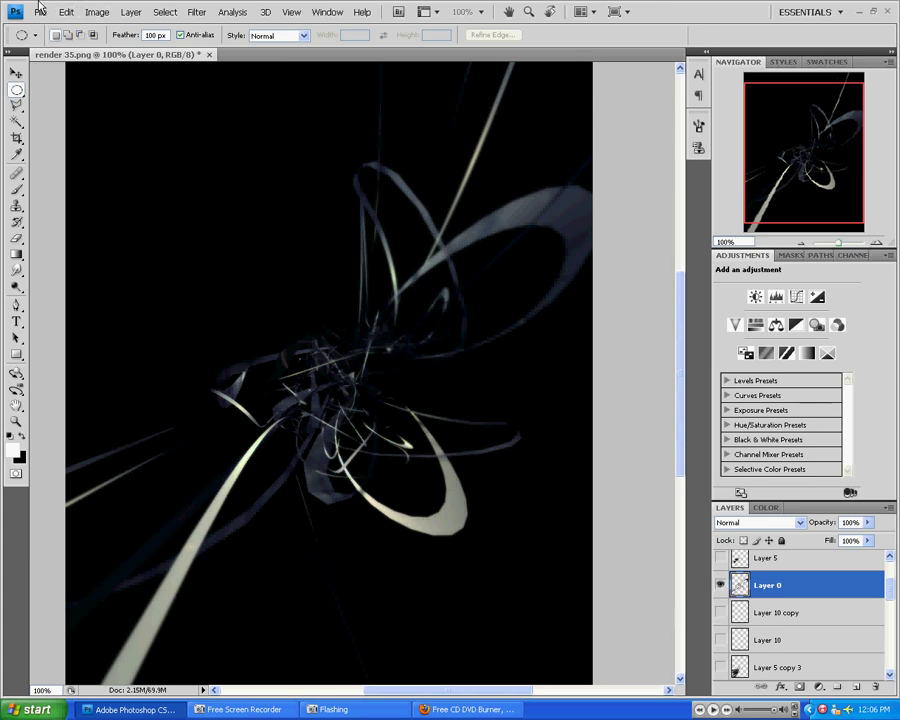
left_click(67, 13)
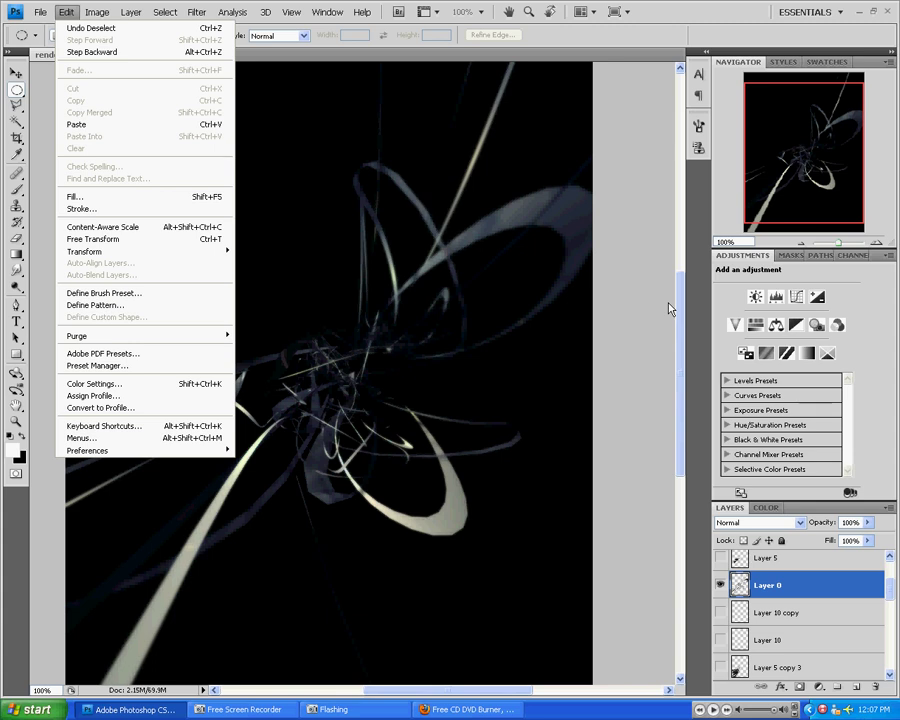
left_click(464, 277)
- Show Layer 2 and Layer 3 above the black background layer and make Layer 2 active
scroll(824, 597, "down", 1)
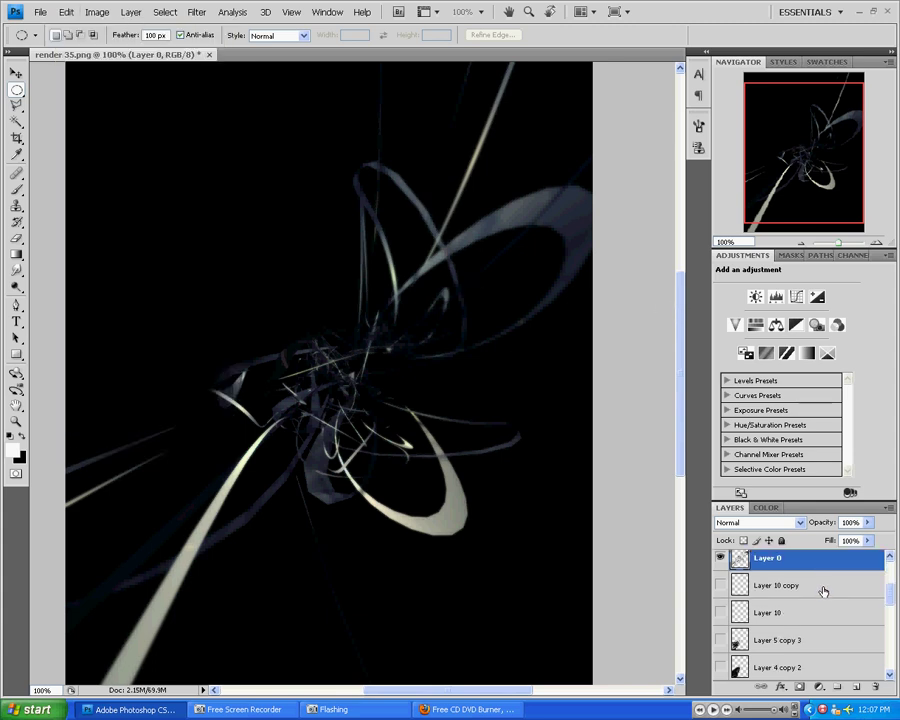
scroll(824, 591, "down", 5)
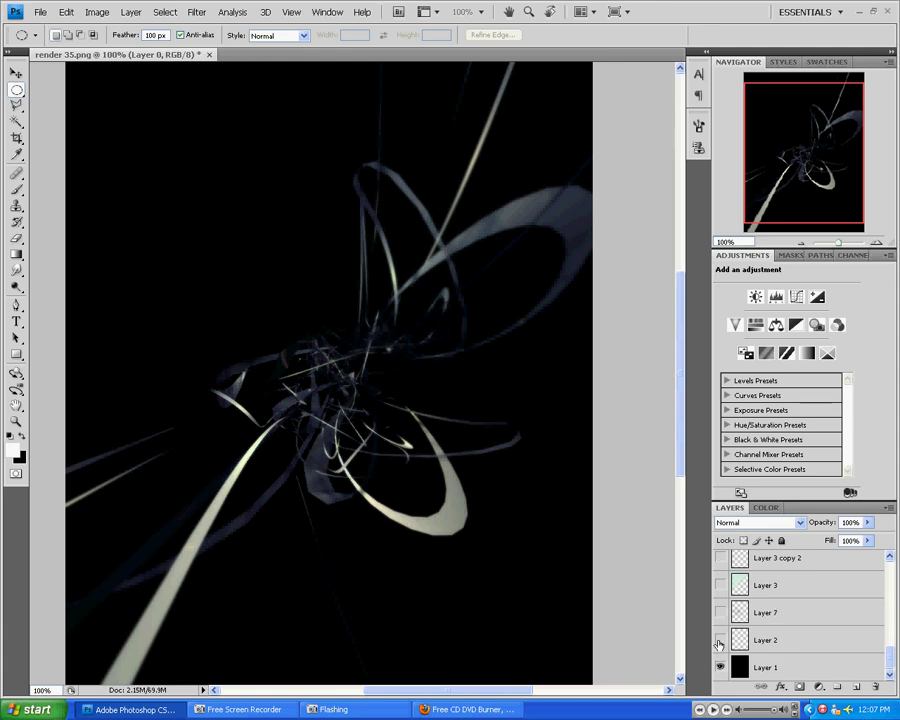
left_click(719, 641)
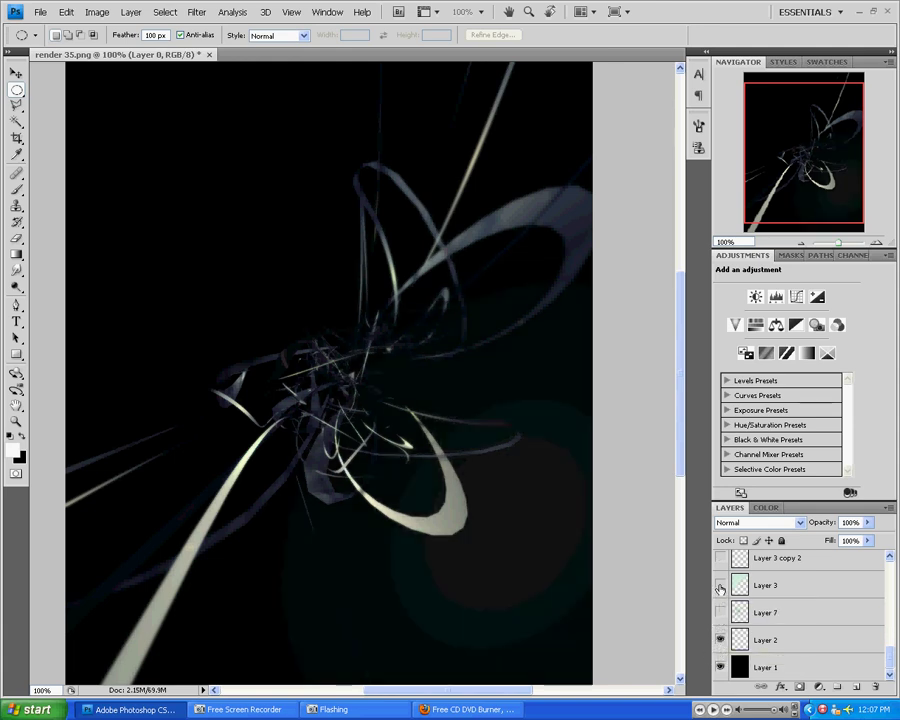
left_click(720, 585)
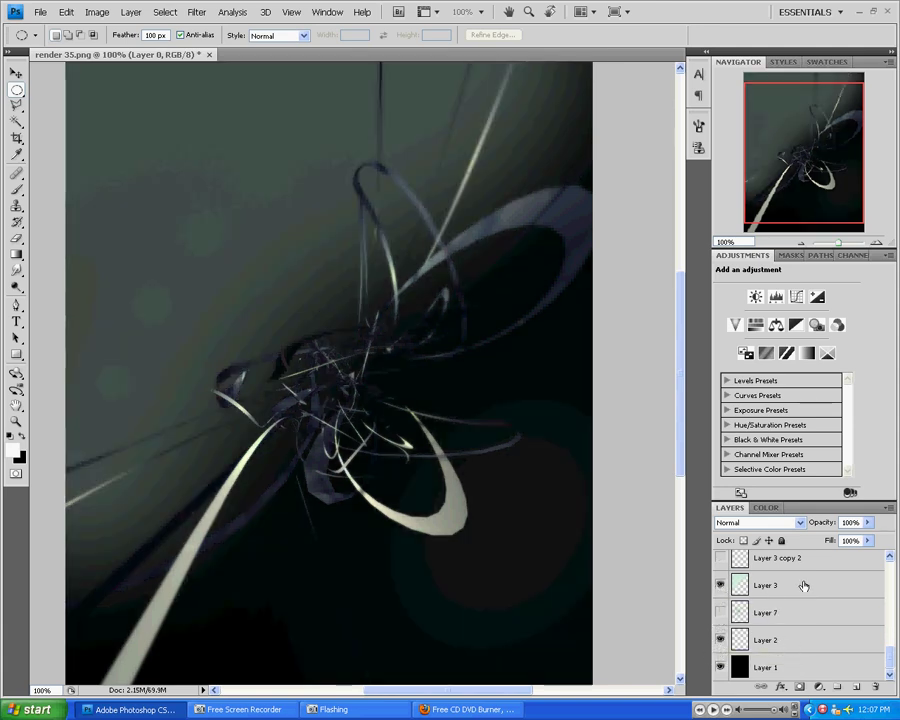
left_click(757, 585)
left_click(766, 641)
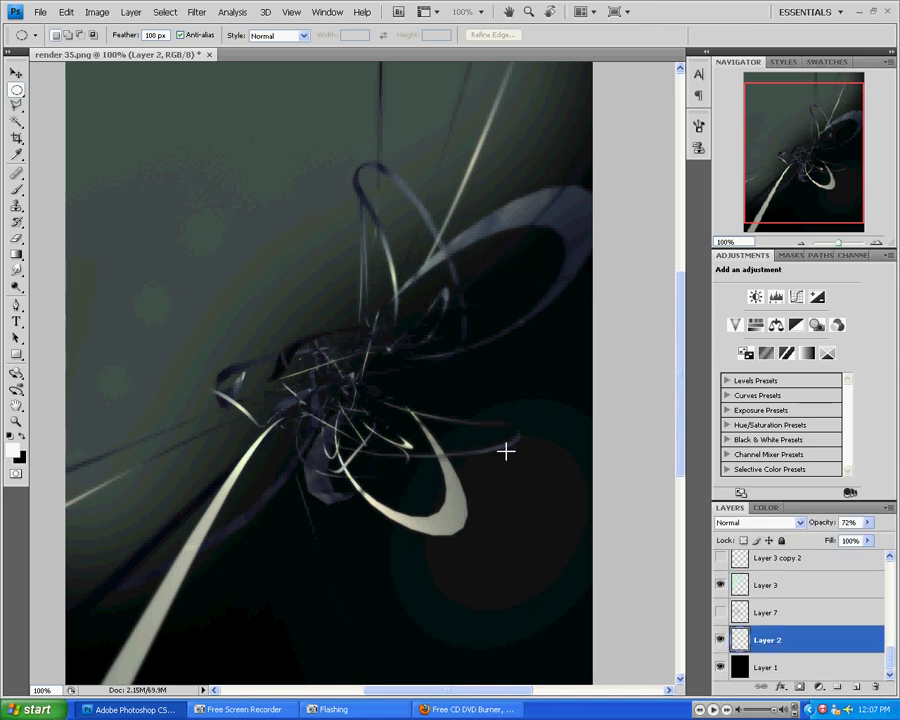
- Set the Brush tool to the soft 500 px tip with 10% opacity
left_click(16, 192)
left_click(96, 35)
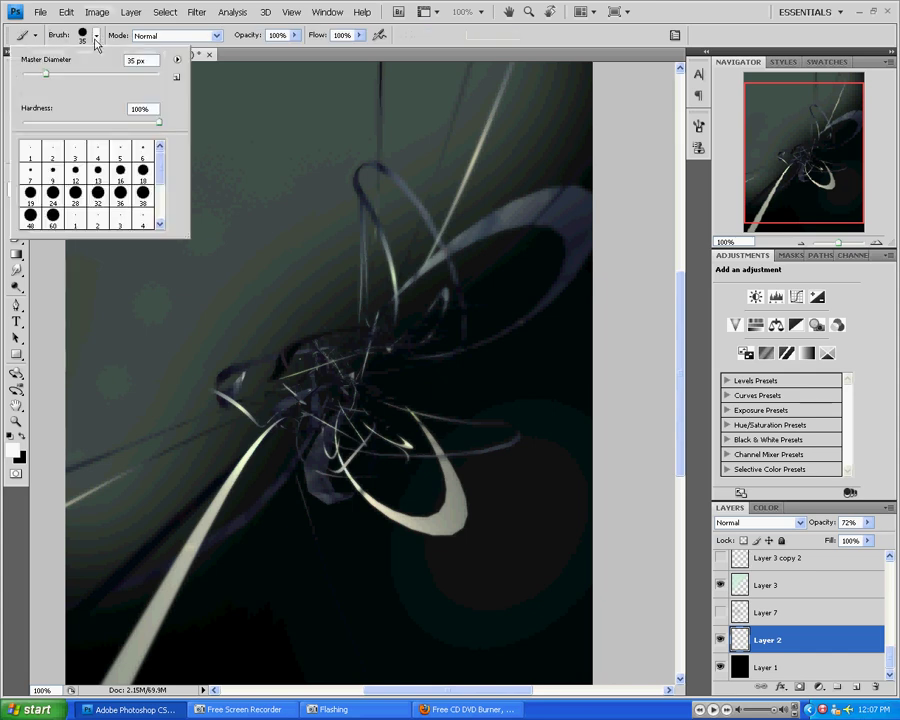
scroll(80, 190, "up", 2)
scroll(84, 201, "down", 2)
left_click(53, 218)
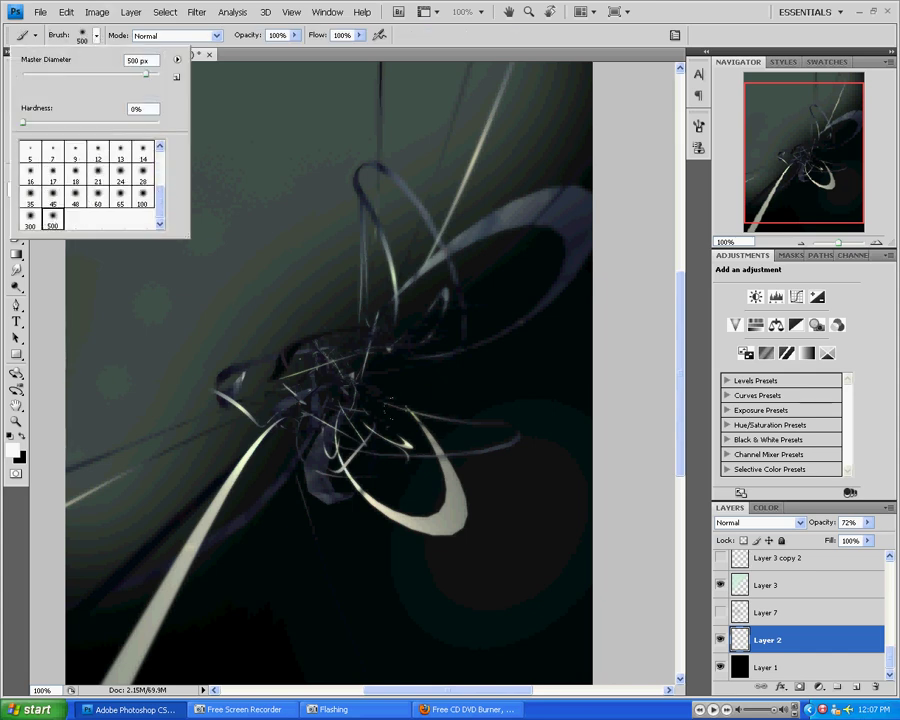
left_click(278, 5)
left_click(296, 36)
left_click_drag(294, 48, 229, 55)
- Try soft brush dabs on Layer 2 and Layer 3, undoing each one
left_click(505, 585)
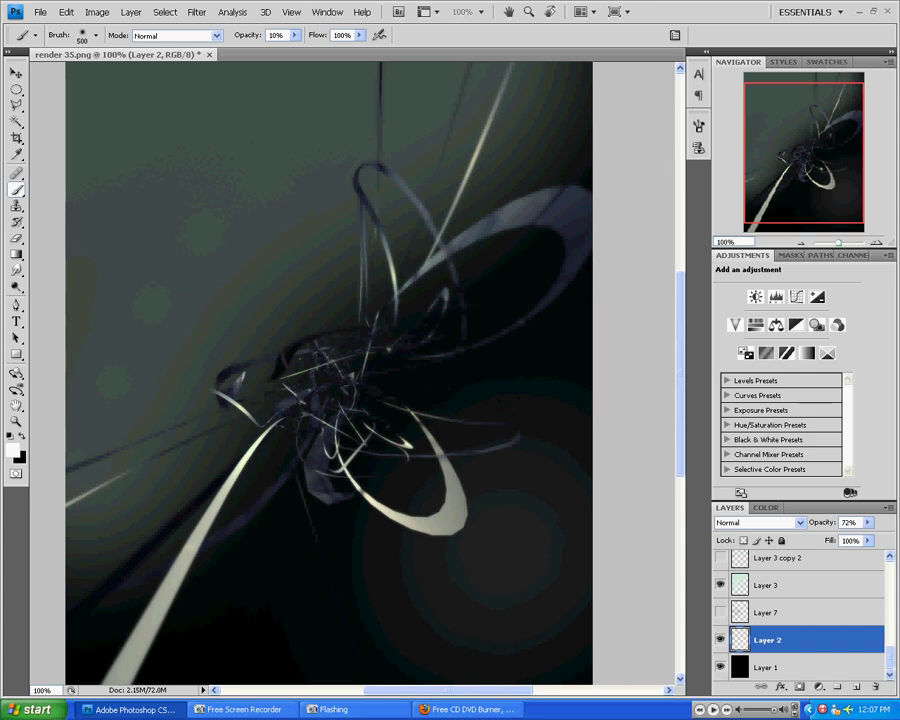
key("ctrl+z")
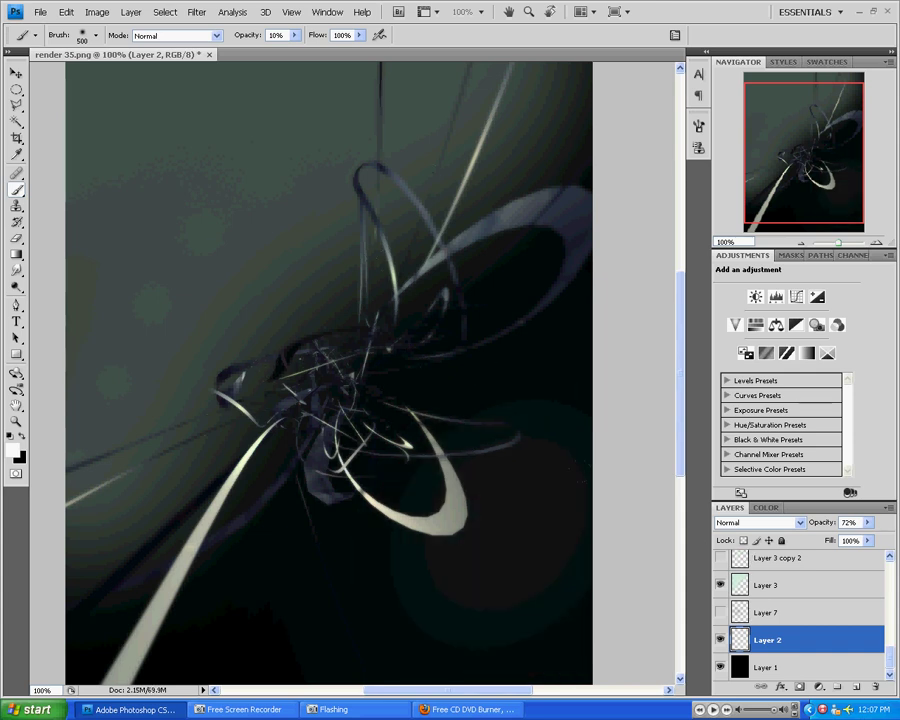
left_click(794, 588)
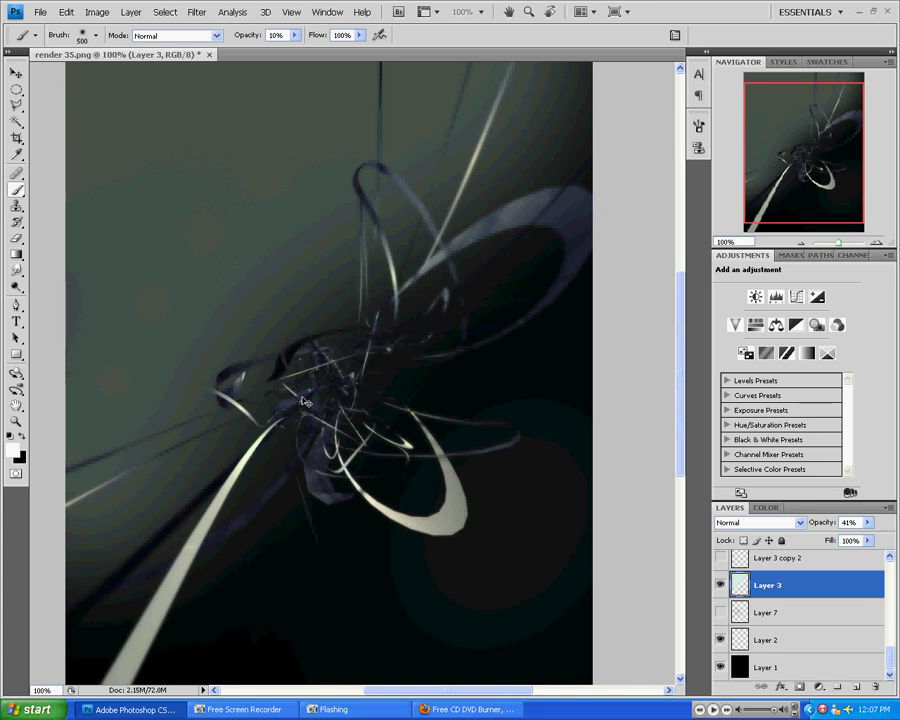
key("ctrl+z")
- Preview a Hue/Saturation adjustment on Layer 3 with hue -1 and lightness -5, and cancel it
key("ctrl+u")
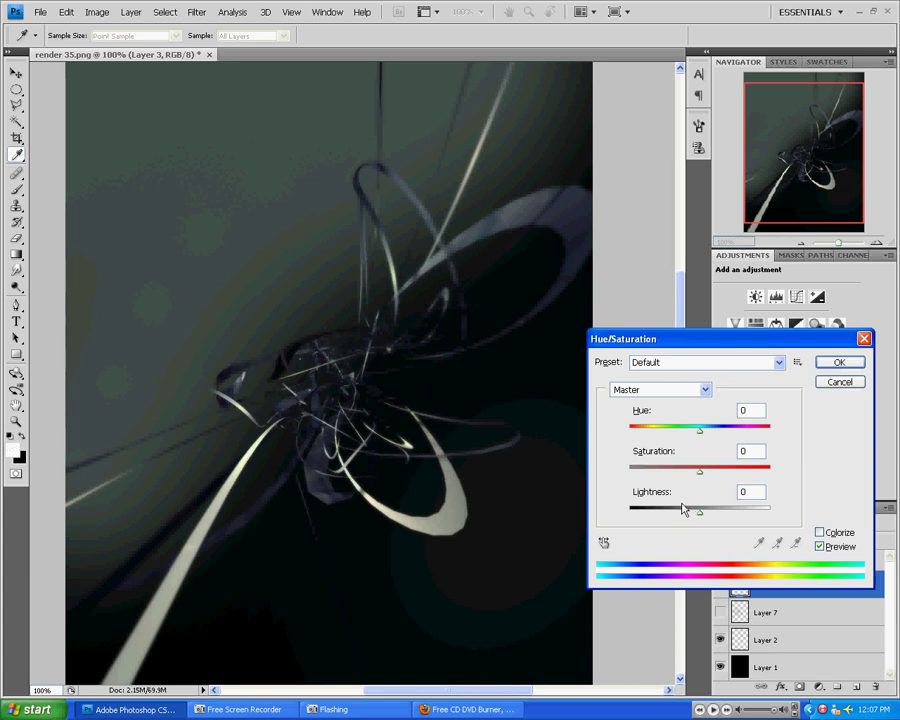
left_click_drag(699, 512, 699, 514)
mouse_move(706, 437)
left_mouse_down()
mouse_move(598, 433)
mouse_move(766, 442)
mouse_move(626, 444)
mouse_move(748, 453)
mouse_move(639, 450)
mouse_move(698, 438)
mouse_move(646, 448)
mouse_move(740, 444)
mouse_move(725, 454)
mouse_move(699, 432)
left_mouse_up()
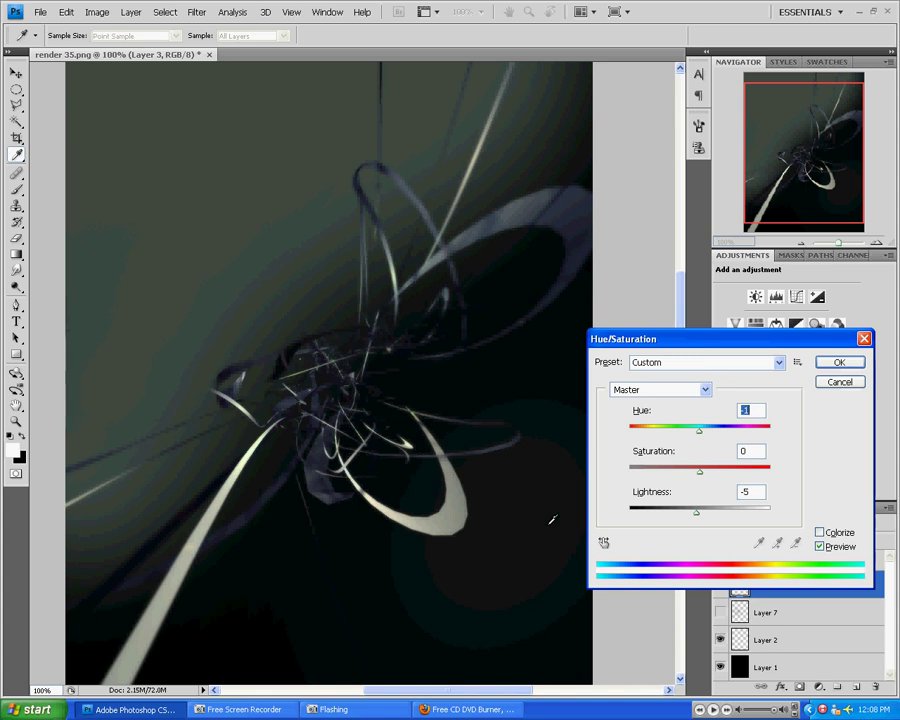
left_click(840, 382)
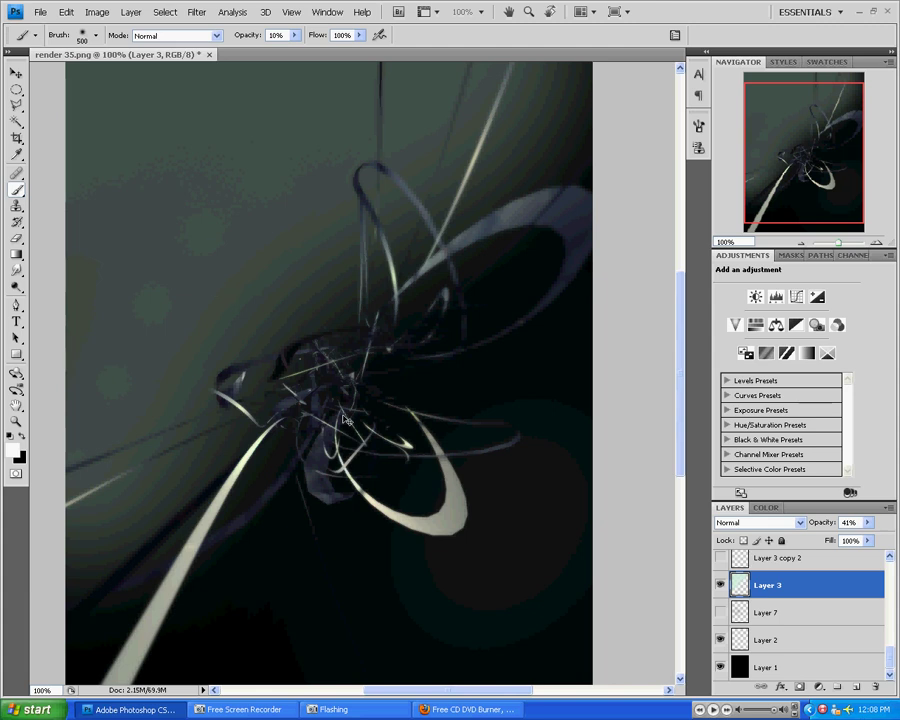
- Step back through the history to the elliptical selection on Layer 0 and clear that selection
key("ctrl+alt+z")
key("ctrl+alt+z")
key("ctrl+alt+z")
key("ctrl+alt+z")
key("ctrl+alt+z")
key("ctrl+alt+z")
key("ctrl+alt+z")
key("ctrl+alt+z")
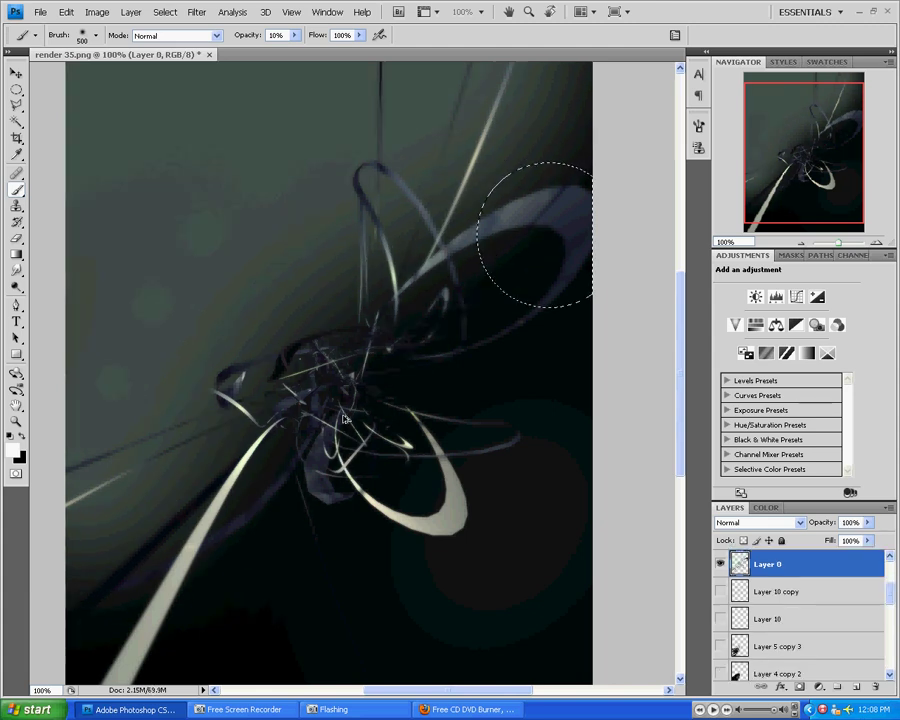
key("m")
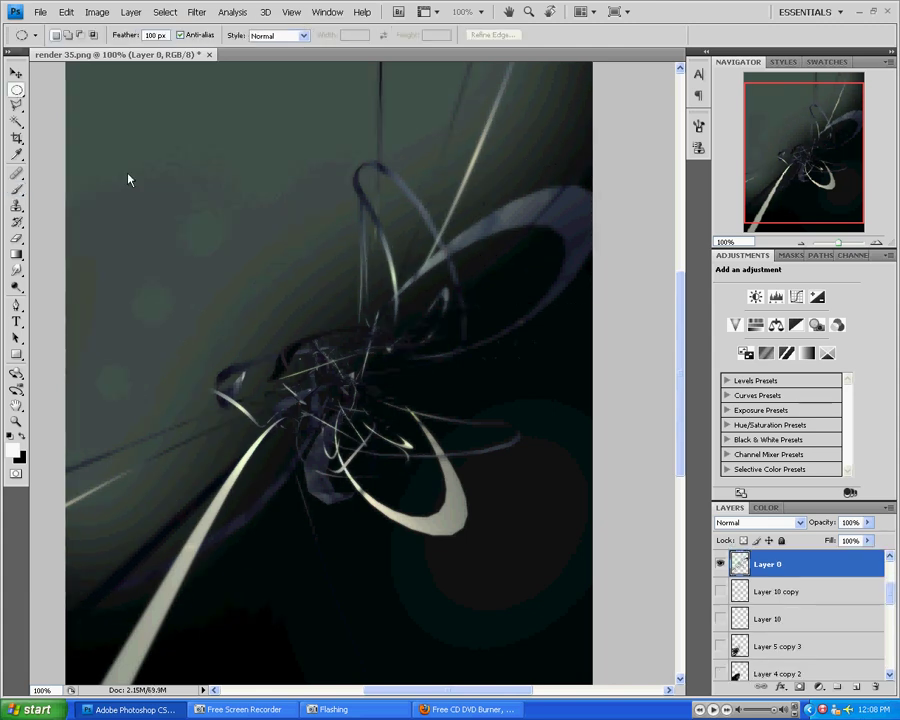
- Show Layer 3 copy 2 with its feathery brush streaks and make it the active layer
scroll(793, 660, "down", 3)
scroll(820, 662, "down", 3)
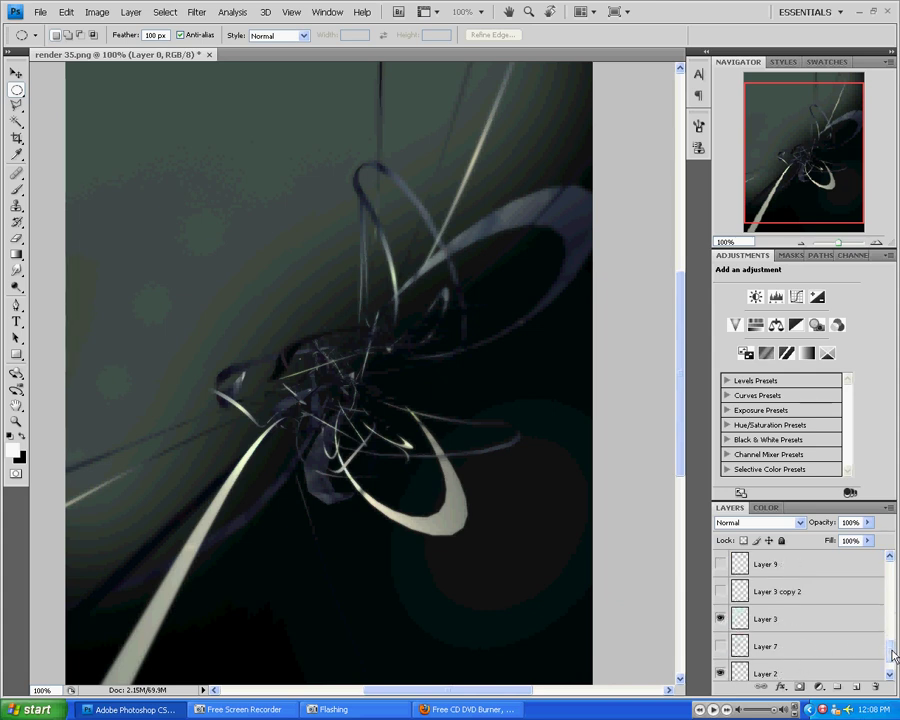
scroll(727, 584, "up", 1)
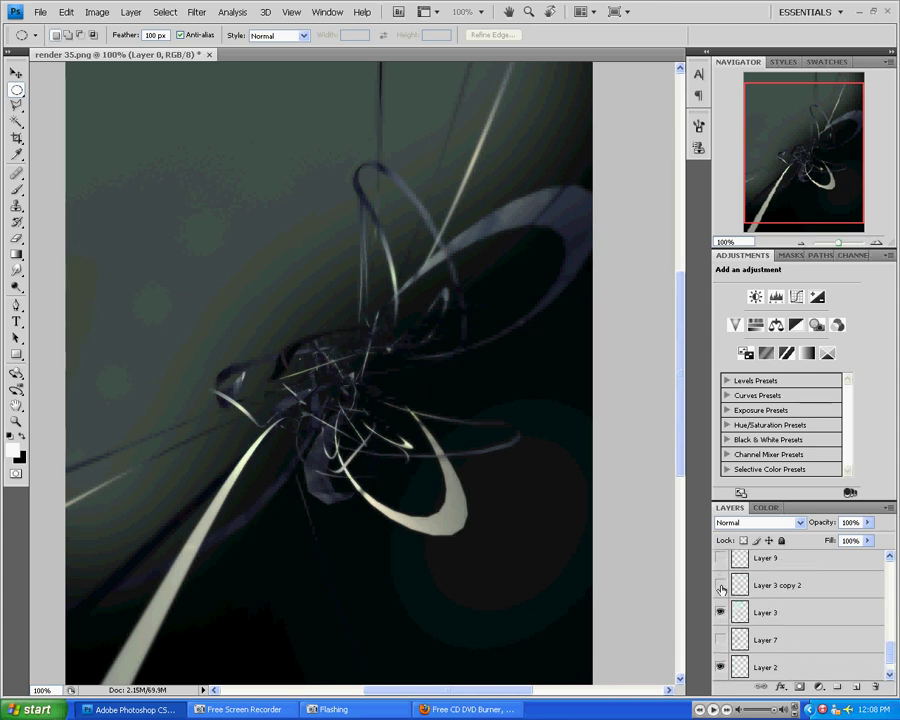
left_click(721, 585)
left_click(745, 590)
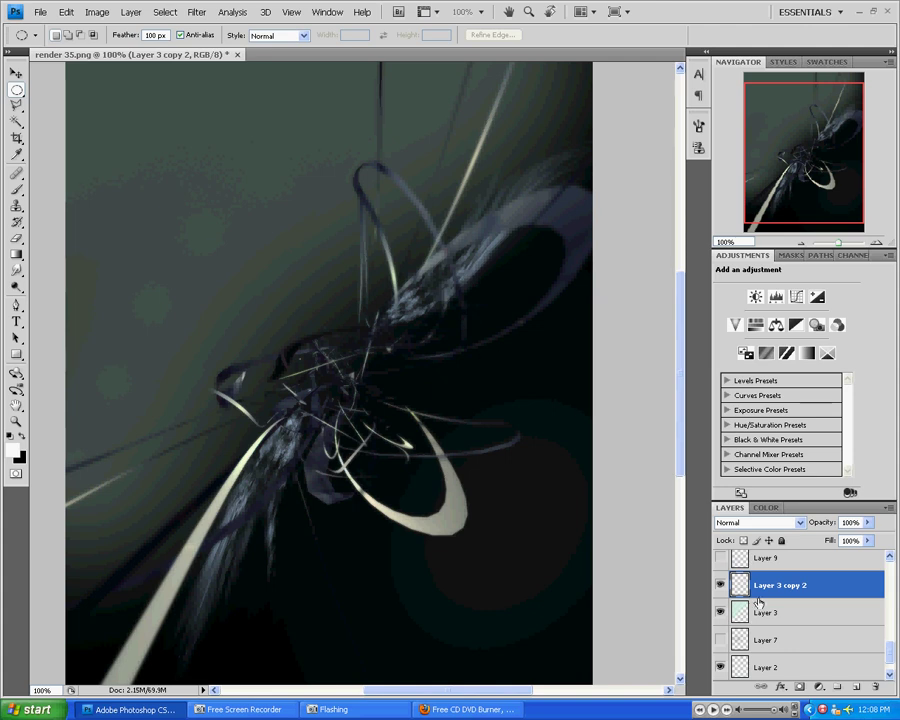
scroll(729, 585, "up", 1)
left_click(720, 588)
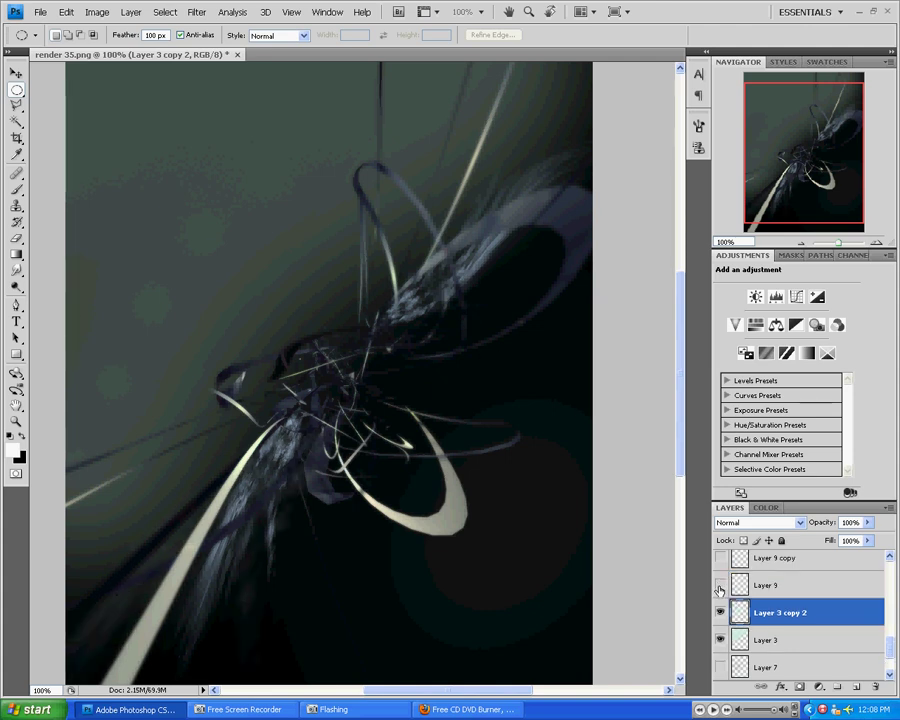
left_click(770, 586)
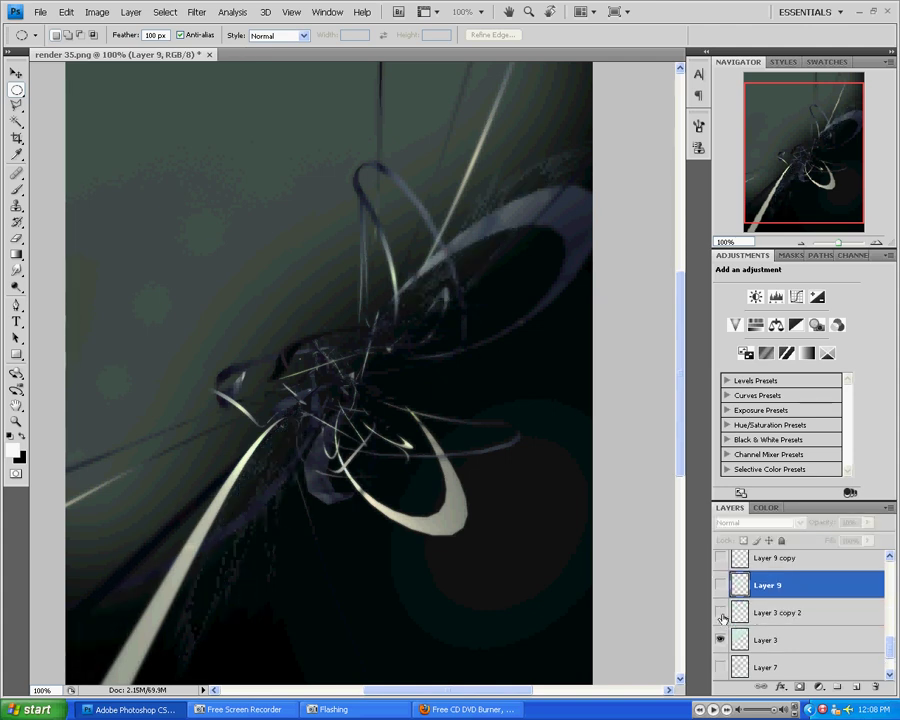
left_click(792, 617)
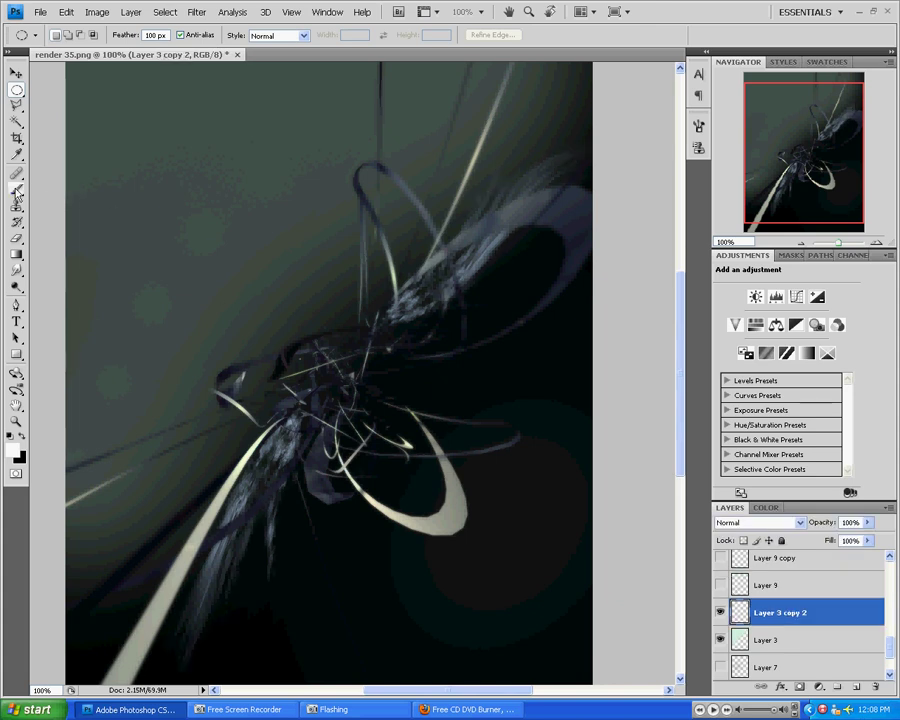
- With the Brush tool, replace the brush set with Natural Brushes 2 and choose the textured round 60 px brush
key("b")
left_click(97, 38)
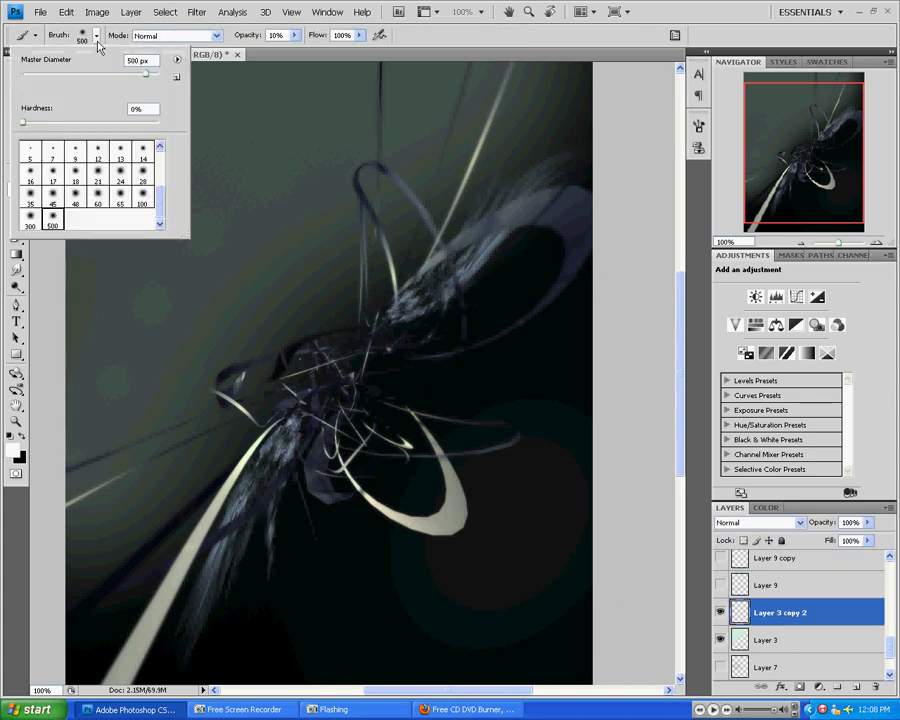
left_click(177, 63)
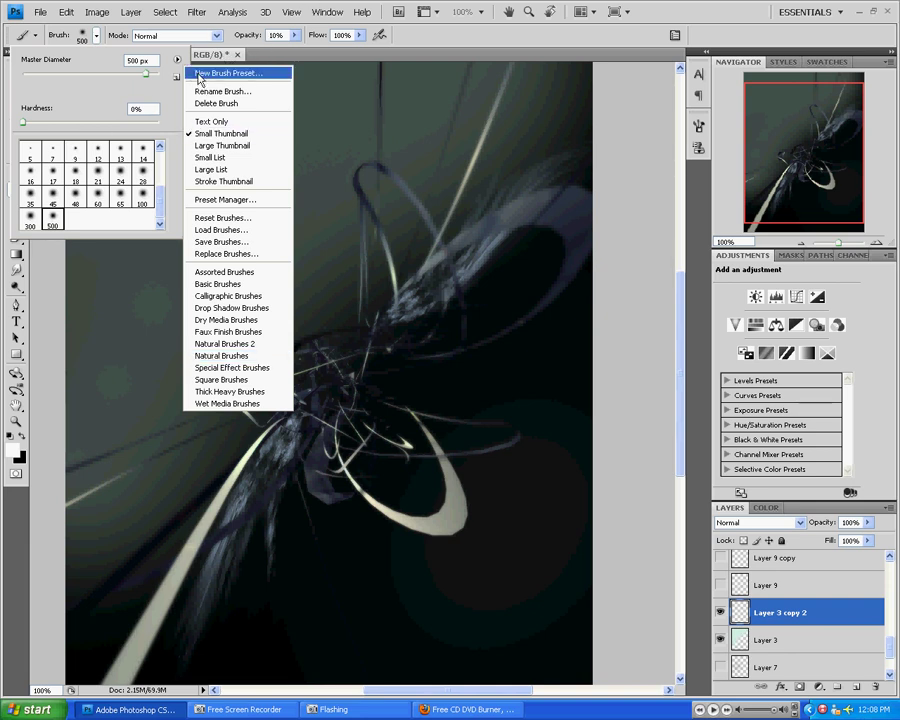
left_click(160, 103)
left_click(46, 284)
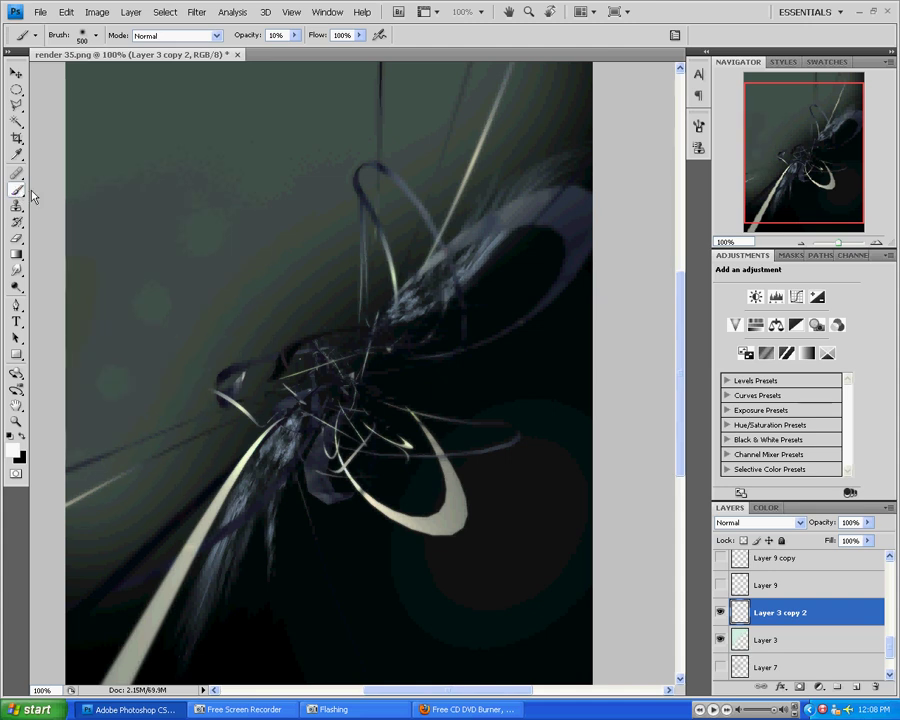
left_click(96, 37)
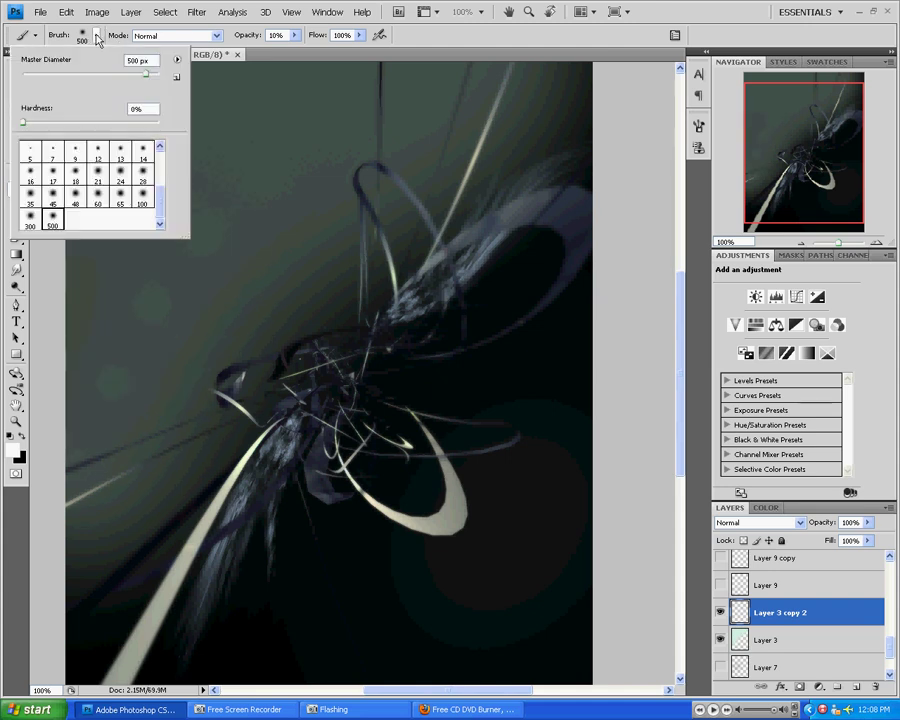
left_click(178, 61)
left_click(316, 344)
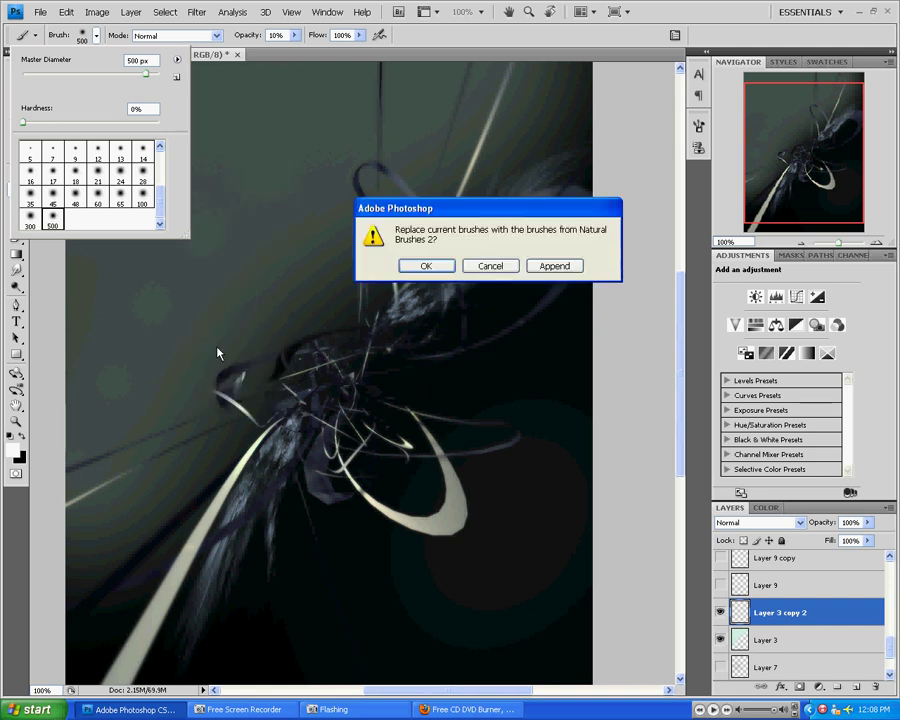
left_click(425, 265)
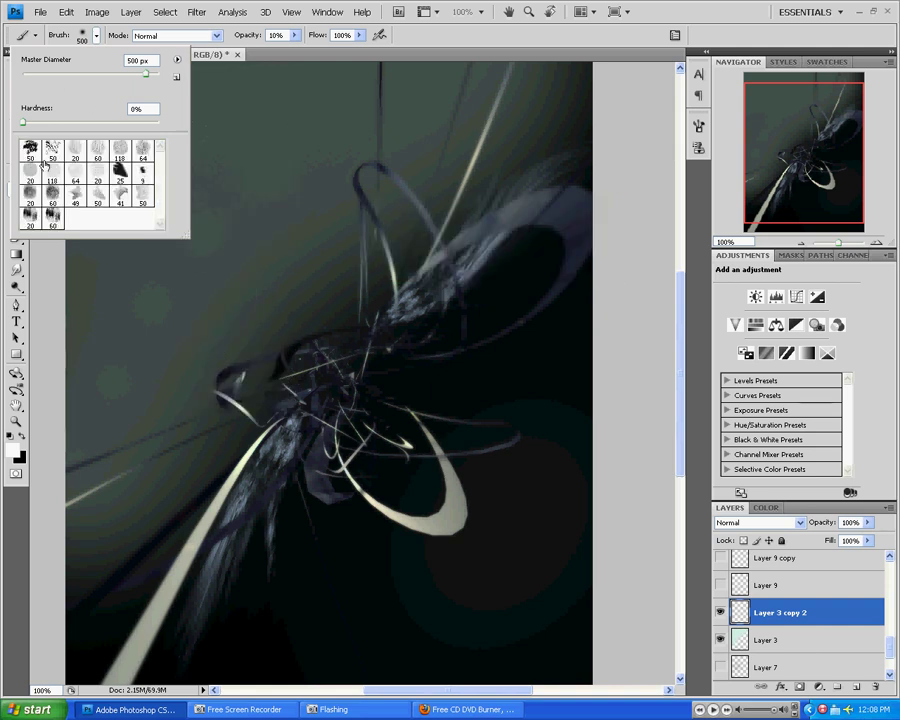
left_click(52, 194)
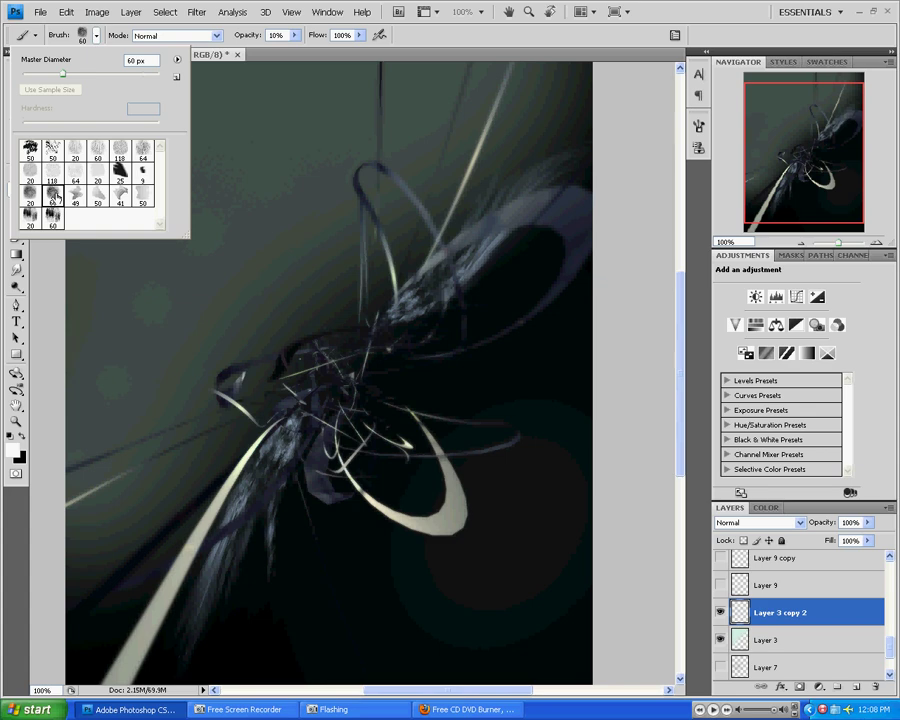
- Enable Shape Dynamics, Scattering and Texture for the textured round 60 px brush tip
left_click(699, 129)
left_click(699, 128)
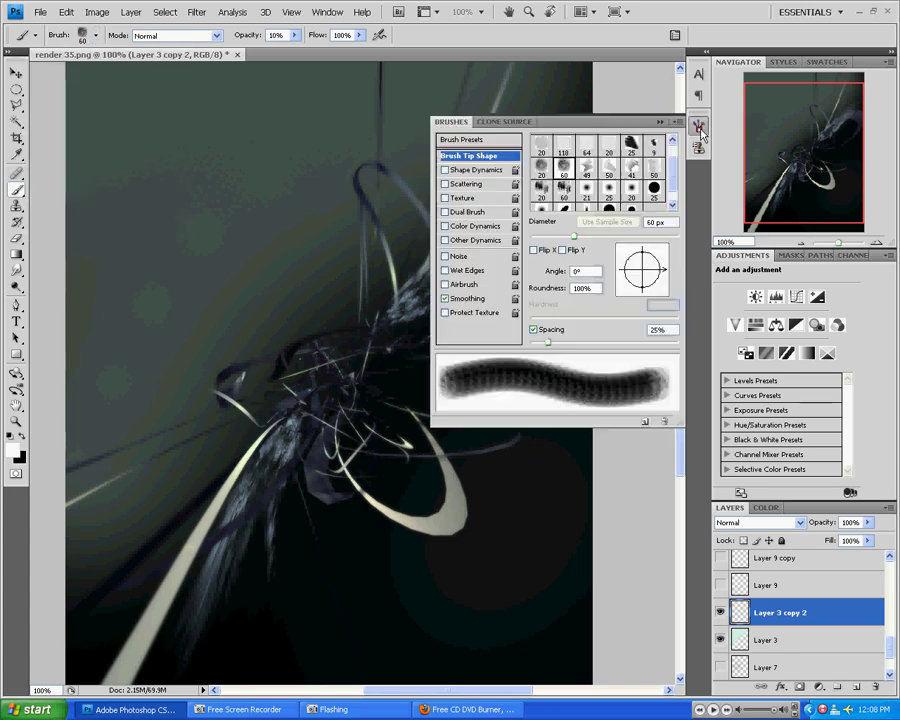
left_click(467, 157)
left_click(540, 168)
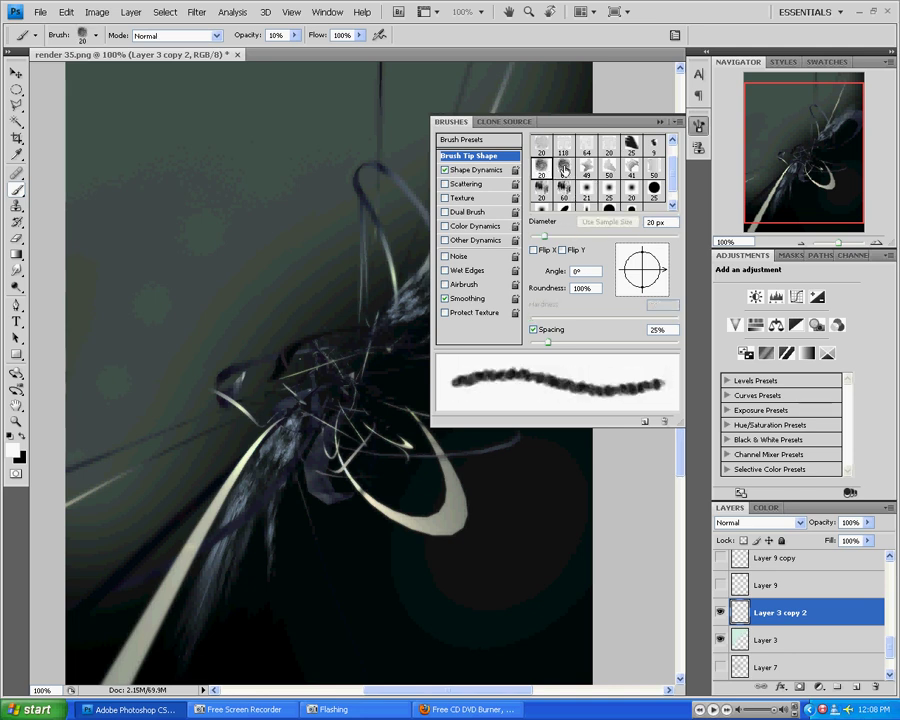
left_click(563, 168)
left_click(470, 170)
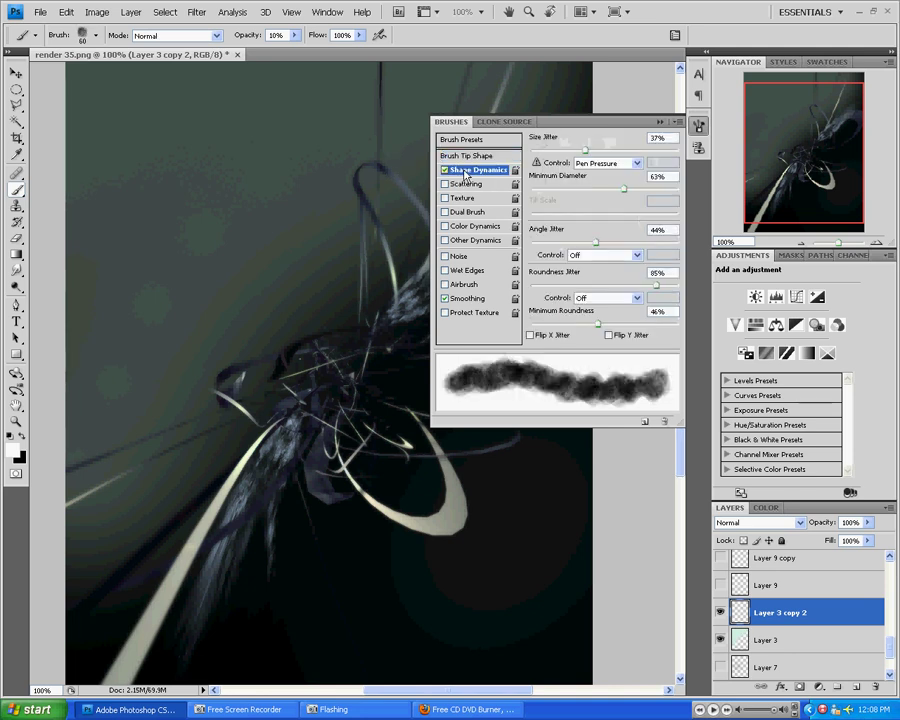
left_click(464, 184)
left_click(464, 198)
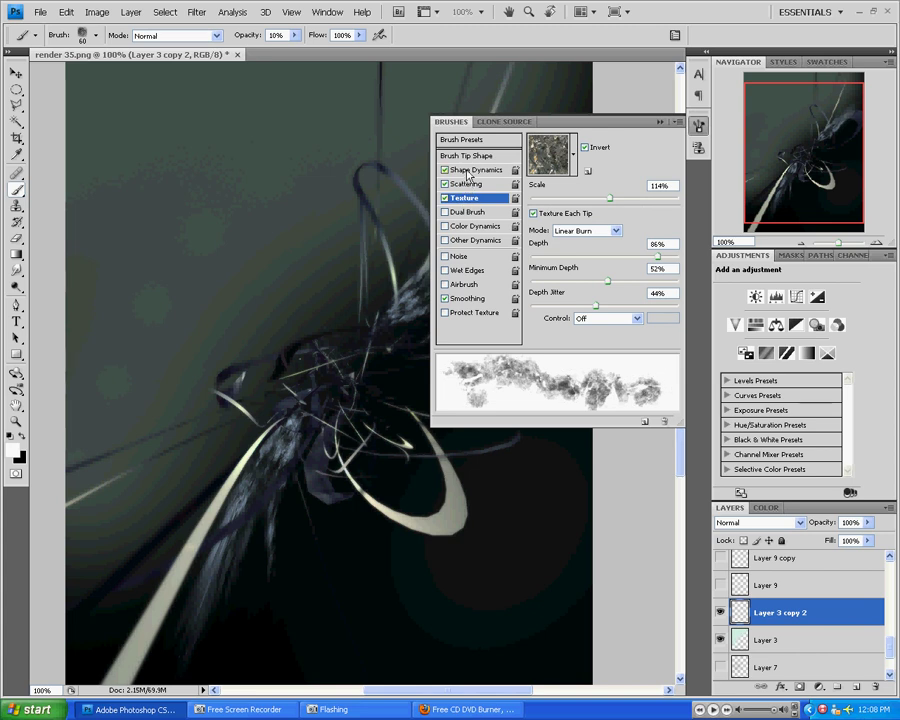
- Set the brush's size jitter to 53%, angle jitter to 60% and minimum roundness to 55%, and reduce its minimum diameter and roundness jitter
left_click(478, 171)
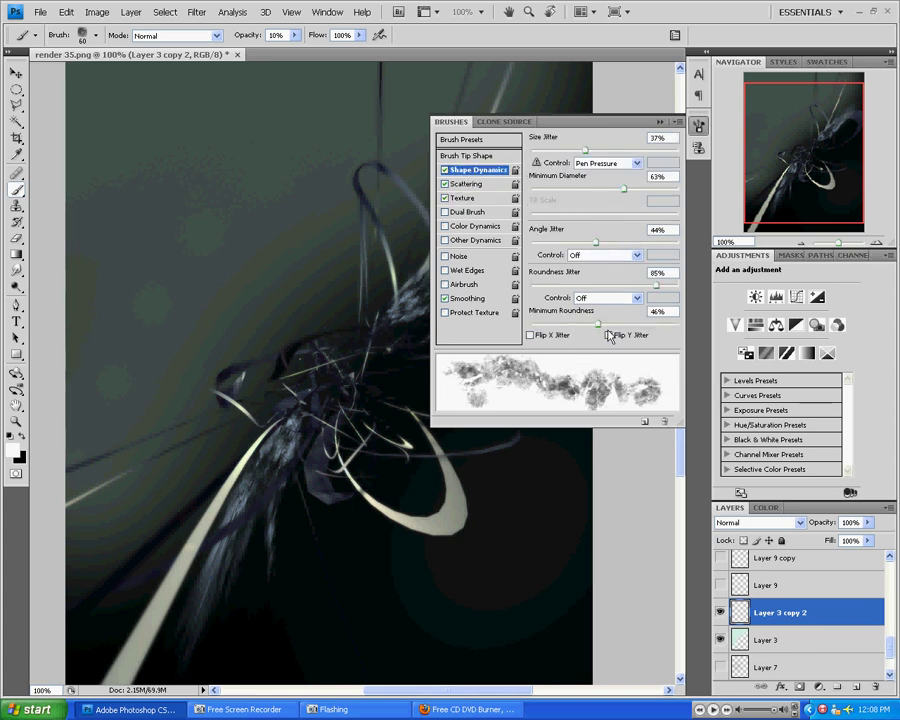
left_click_drag(599, 324, 612, 324)
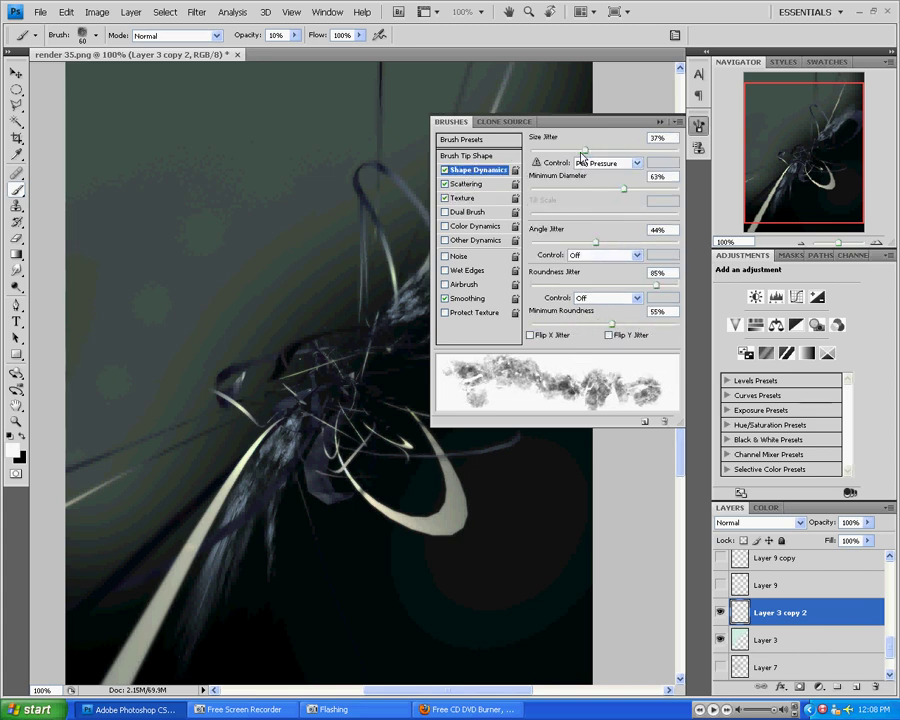
mouse_move(582, 150)
left_mouse_down()
mouse_move(609, 152)
mouse_move(577, 201)
mouse_move(597, 205)
mouse_move(588, 243)
mouse_move(619, 251)
left_mouse_up()
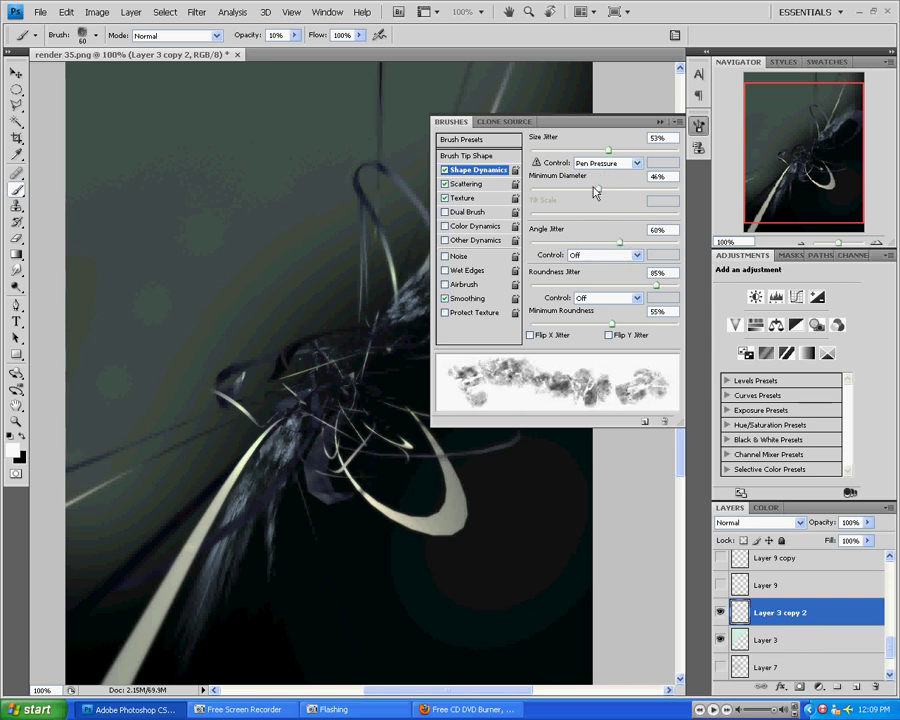
mouse_move(596, 189)
left_mouse_down()
mouse_move(618, 195)
mouse_move(601, 197)
left_mouse_up()
left_click_drag(655, 285, 598, 286)
- Set the brush scattering to 133% with a count of 2
left_click(466, 184)
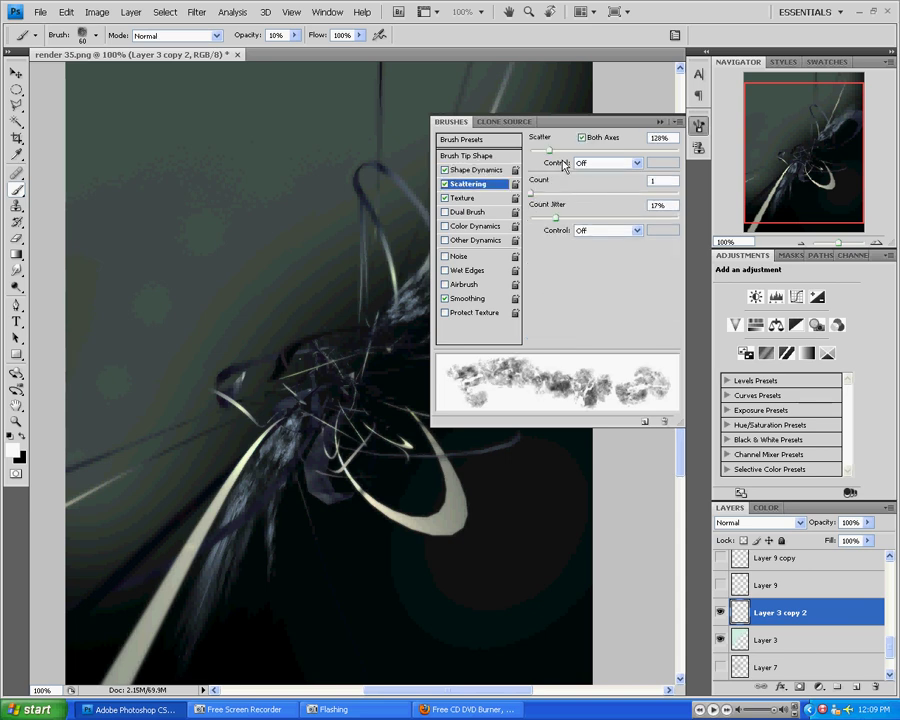
mouse_move(558, 153)
left_mouse_down()
mouse_move(567, 152)
mouse_move(552, 154)
mouse_move(558, 197)
mouse_move(539, 197)
left_mouse_up()
left_click_drag(551, 150, 549, 152)
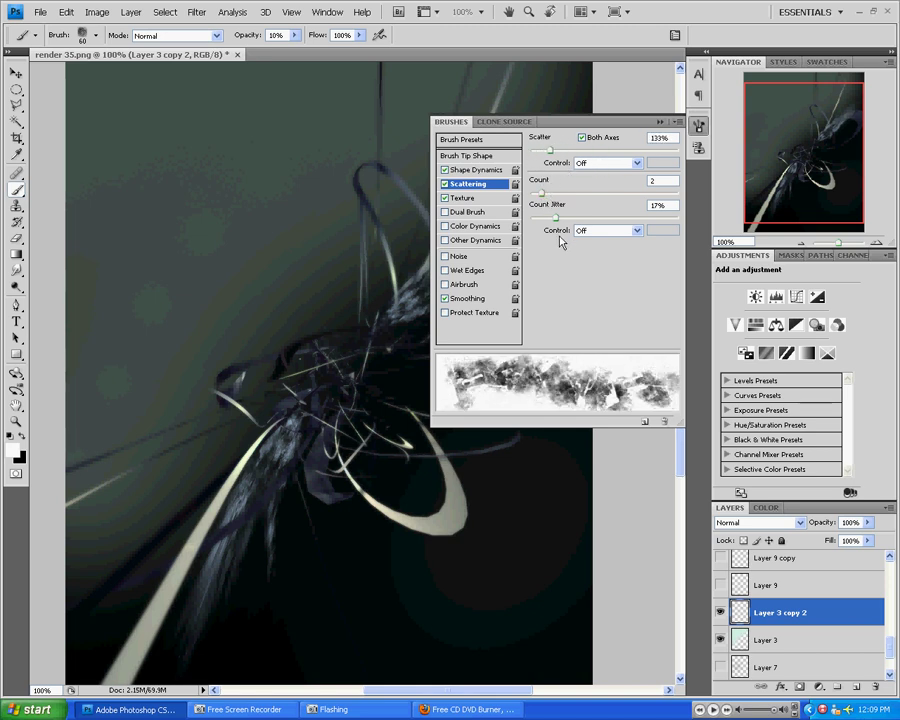
- Set the brush texture scale to 190%, depth to 91% and minimum depth to 76%
left_click(464, 198)
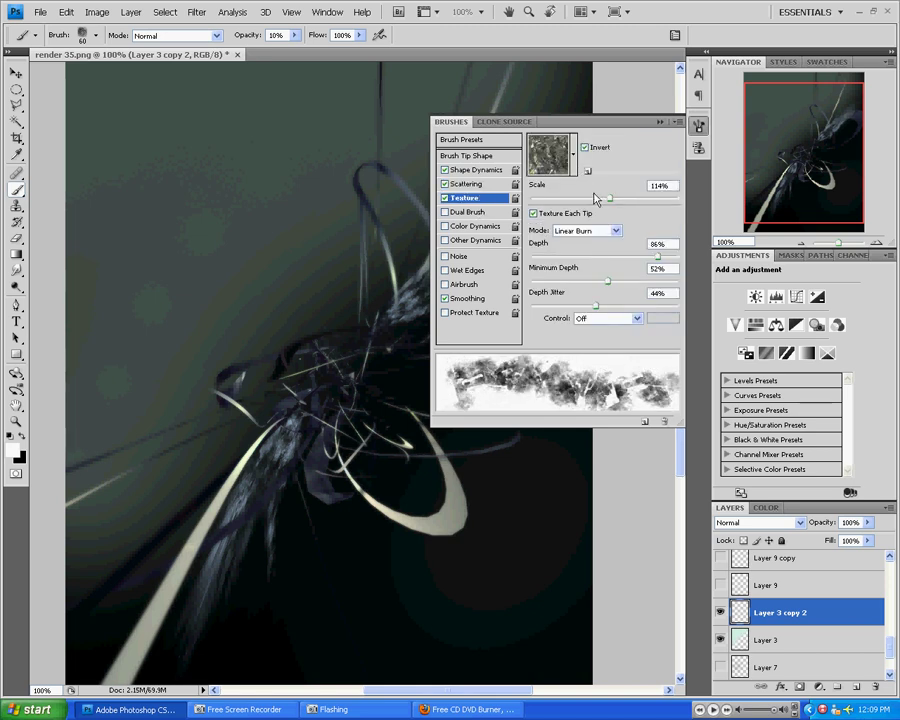
mouse_move(604, 198)
left_mouse_down()
mouse_move(601, 206)
mouse_move(627, 201)
left_mouse_up()
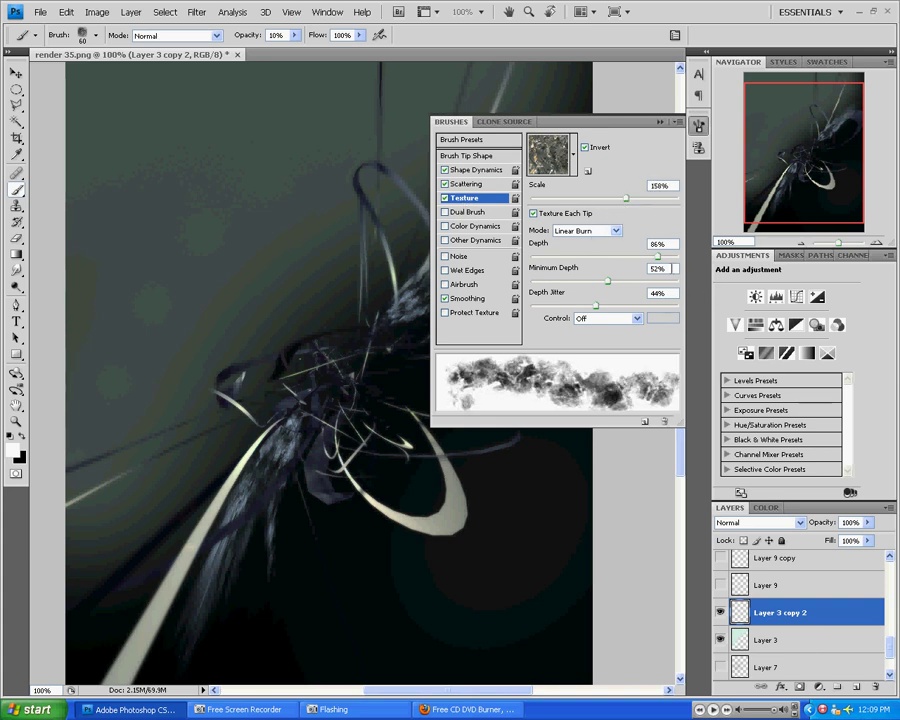
left_click_drag(658, 258, 666, 258)
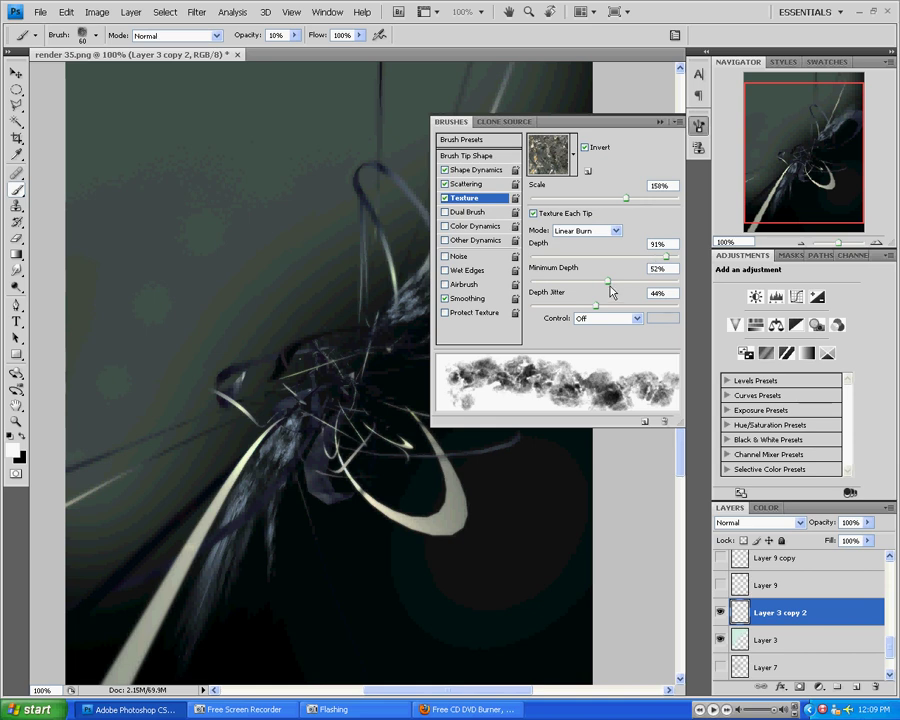
left_click_drag(607, 286, 636, 288)
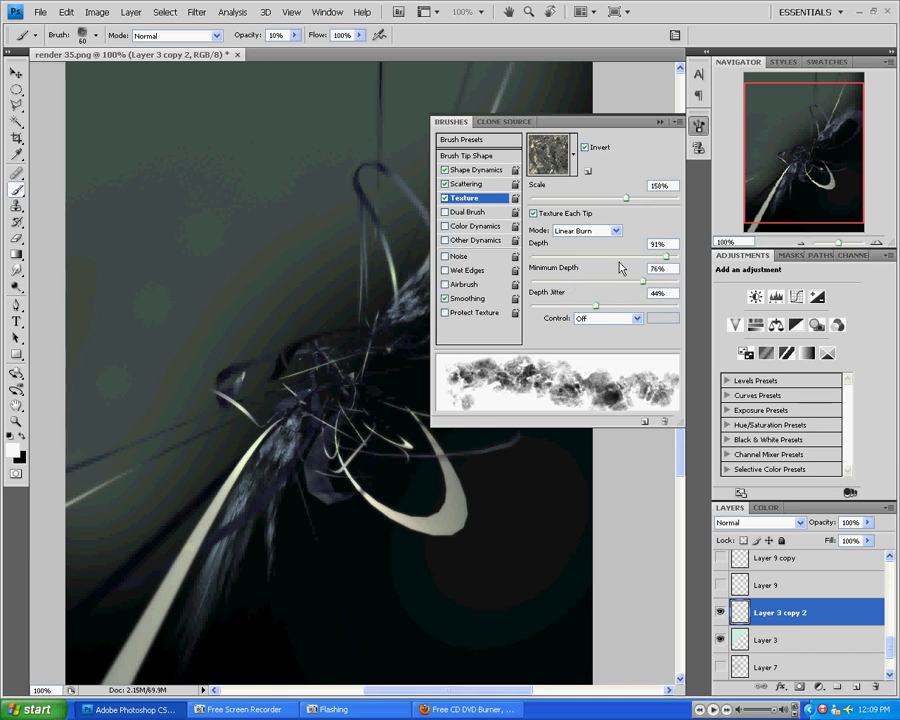
left_click_drag(617, 203, 649, 202)
- Browse the available texture patterns and loadable pattern sets for the brush, and close the brush settings
left_click(554, 180)
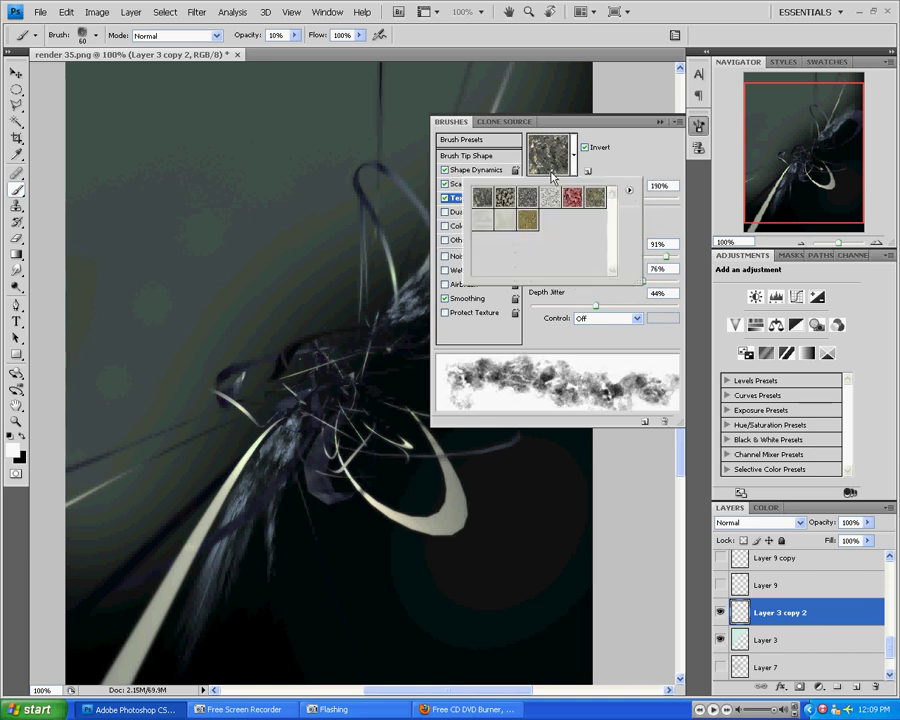
left_click(628, 191)
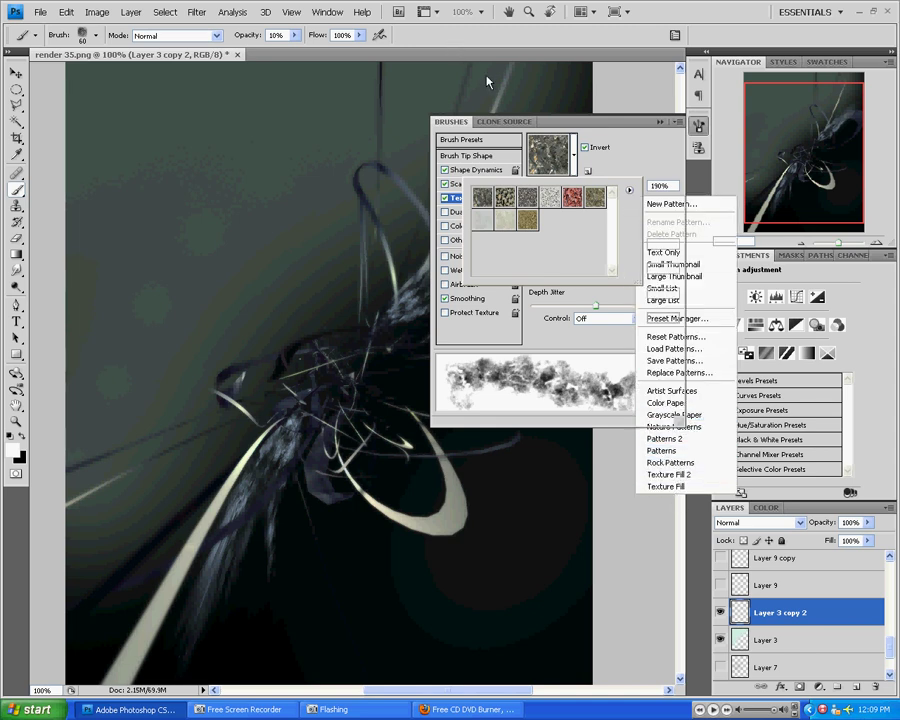
left_click(447, 47)
left_click(644, 157)
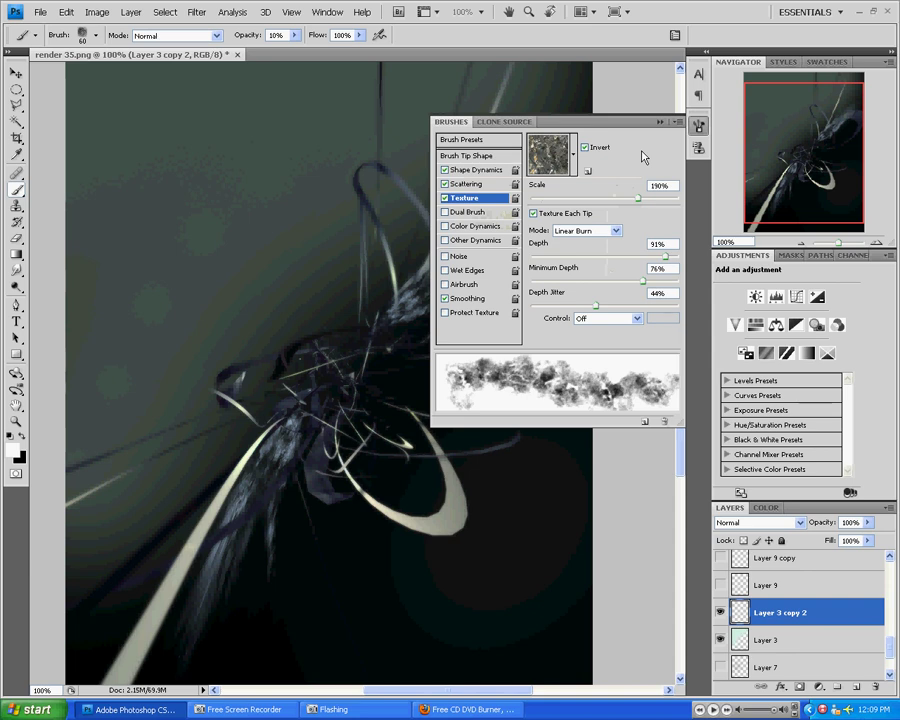
key("F5")
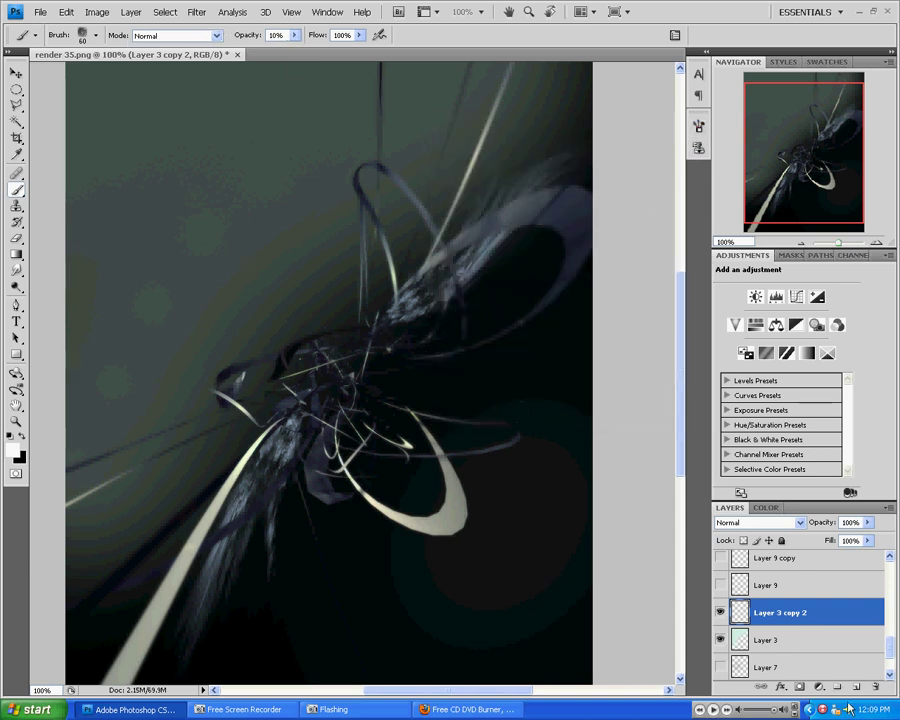
- Add a new layer above Layer 3 copy 2 and paint faint smoky dabs on the green background with a 30 px brush at 10% opacity
left_click(720, 614)
left_click(720, 614)
left_click(853, 688)
left_click_drag(258, 228, 222, 180)
mouse_move(142, 121)
left_mouse_down()
mouse_move(174, 284)
mouse_move(167, 320)
left_mouse_up()
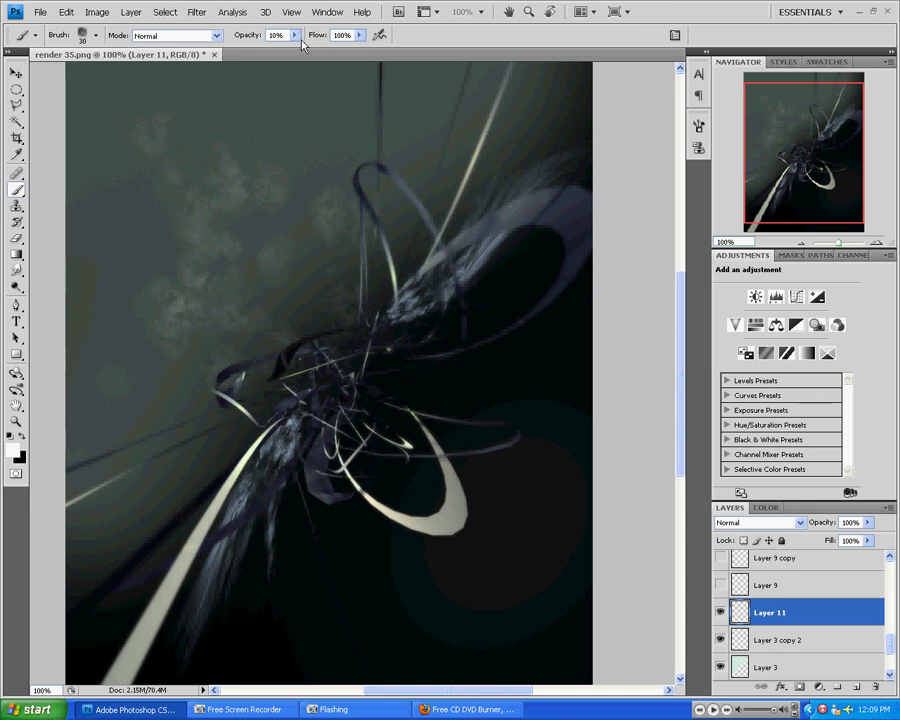
- Set the brush opacity to 40% and paint denser cloudy dabs over the faint smoke on Layer 11
left_click(296, 37)
left_click(269, 227)
mouse_move(264, 280)
left_mouse_down()
mouse_move(224, 200)
mouse_move(265, 262)
mouse_move(317, 290)
mouse_move(291, 337)
mouse_move(222, 366)
mouse_move(166, 257)
mouse_move(175, 264)
mouse_move(232, 188)
mouse_move(318, 129)
mouse_move(334, 259)
mouse_move(314, 177)
left_mouse_up()
- Reduce the brush to 15 px, raise its opacity to 100% and paint bright white dabs through the middle of the smoke cluster
left_click(295, 36)
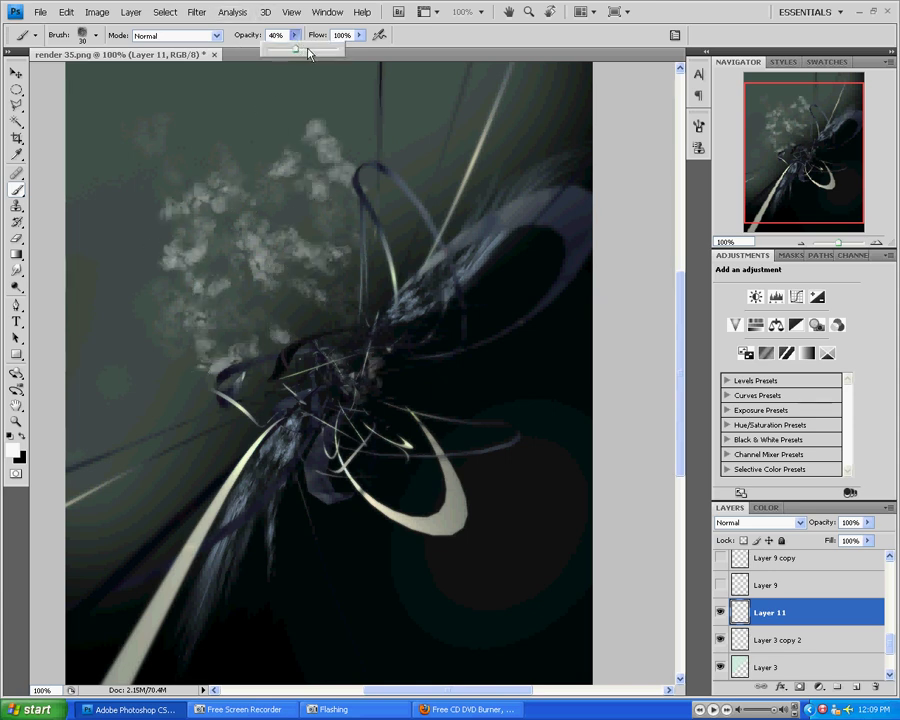
key("bracketleft")
mouse_move(303, 320)
left_mouse_down()
mouse_move(238, 306)
mouse_move(234, 239)
mouse_move(278, 223)
mouse_move(286, 259)
mouse_move(253, 265)
mouse_move(226, 204)
mouse_move(290, 195)
mouse_move(312, 205)
mouse_move(304, 290)
left_mouse_up()
left_click_drag(298, 37, 306, 52)
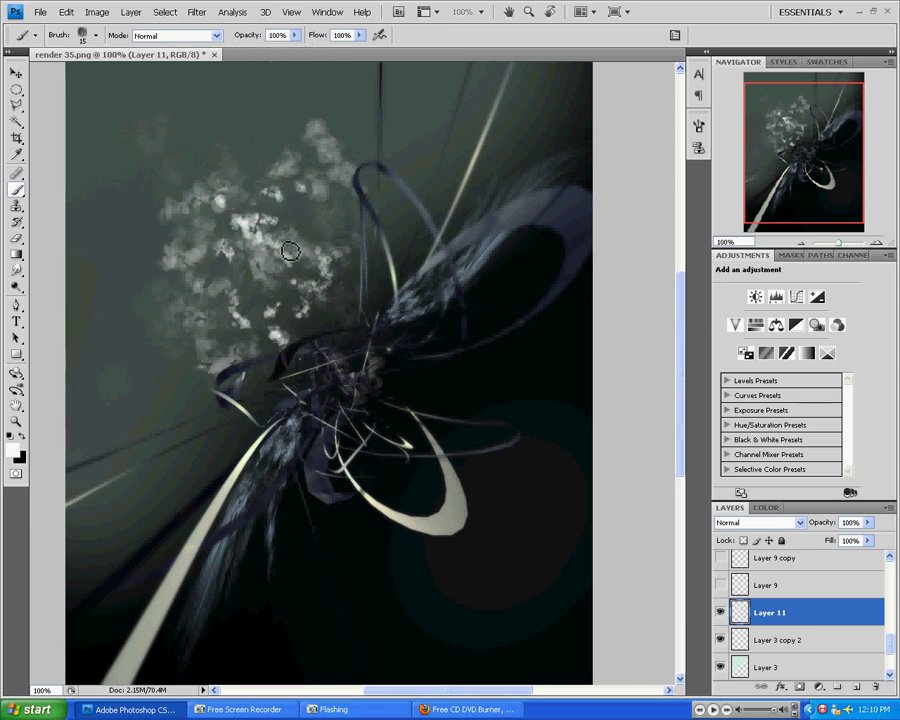
left_click_drag(249, 246, 199, 287)
mouse_move(286, 262)
left_mouse_down()
mouse_move(291, 282)
mouse_move(176, 218)
left_mouse_up()
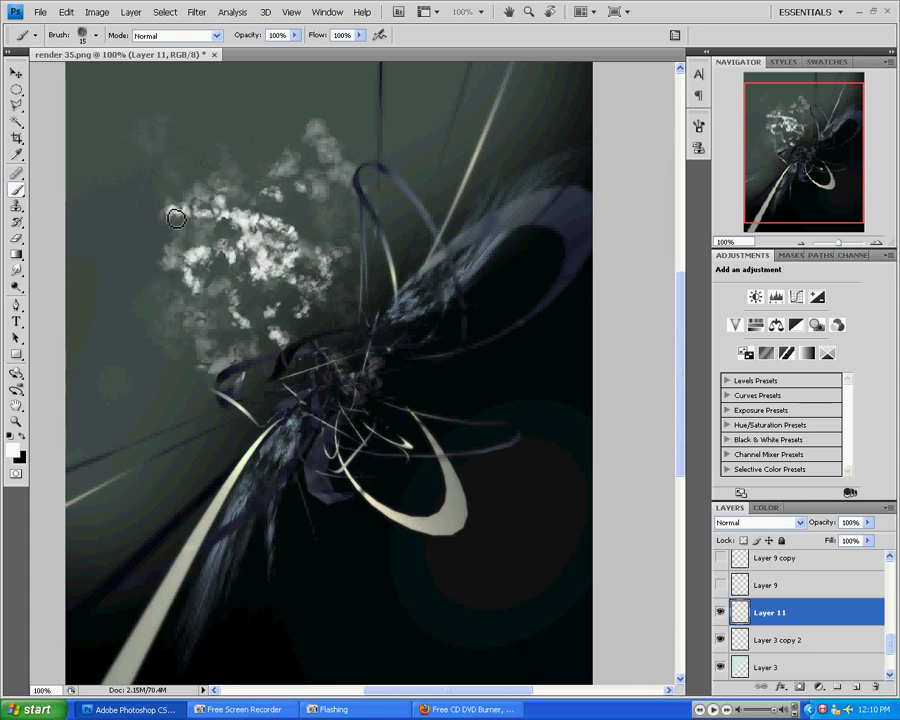
- Smudge the white dabs on Layer 11 outward into wispy streaks with the Smudge tool at 53% strength
left_click(16, 271)
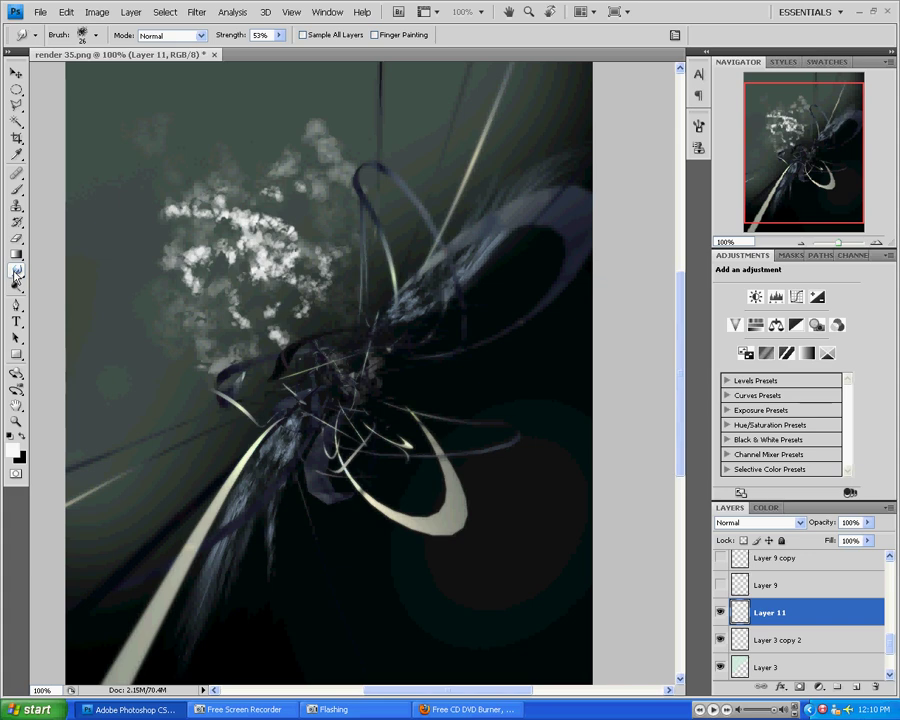
mouse_move(16, 274)
left_mouse_down()
mouse_move(62, 277)
mouse_move(61, 285)
left_mouse_up()
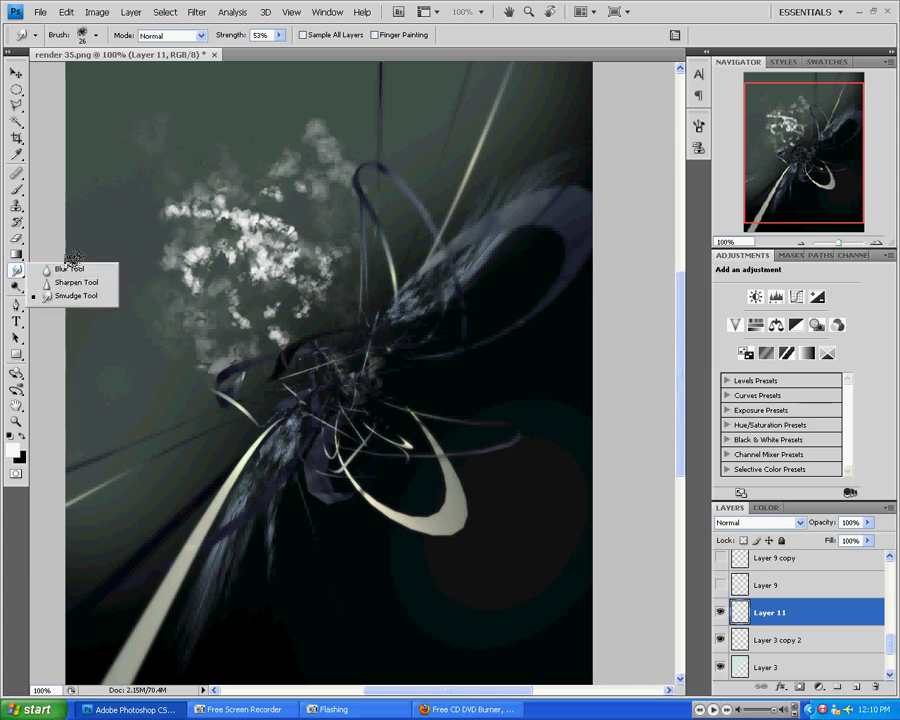
left_click(155, 284)
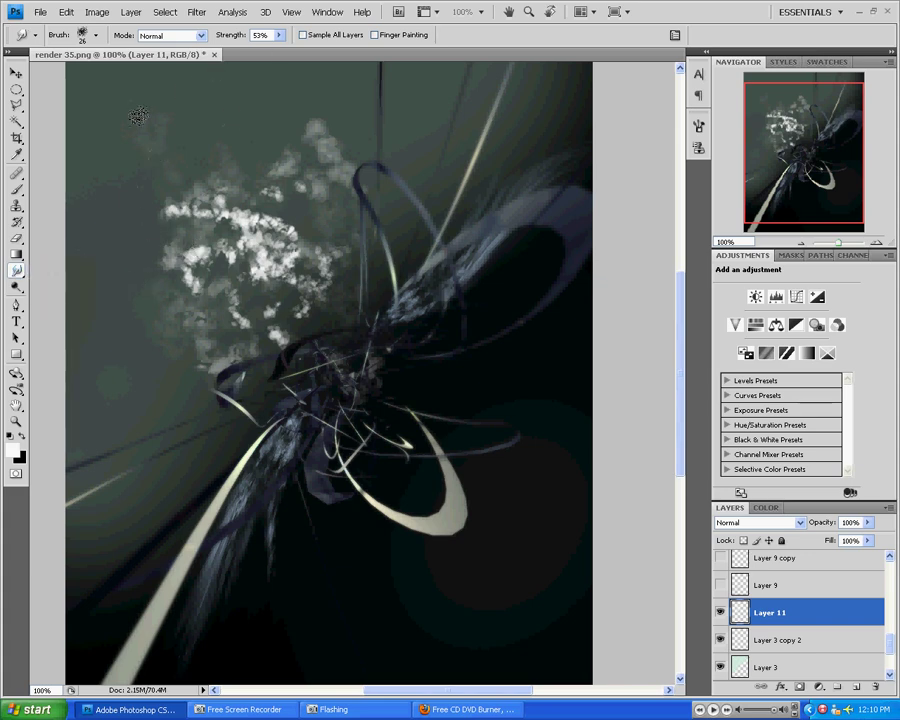
mouse_move(197, 208)
left_mouse_down()
mouse_move(181, 149)
mouse_move(237, 130)
mouse_move(270, 144)
mouse_move(247, 182)
mouse_move(276, 167)
mouse_move(274, 151)
mouse_move(364, 213)
mouse_move(364, 236)
mouse_move(398, 253)
mouse_move(288, 155)
mouse_move(262, 250)
left_mouse_up()
left_click_drag(208, 198, 173, 237)
left_click_drag(210, 278, 167, 291)
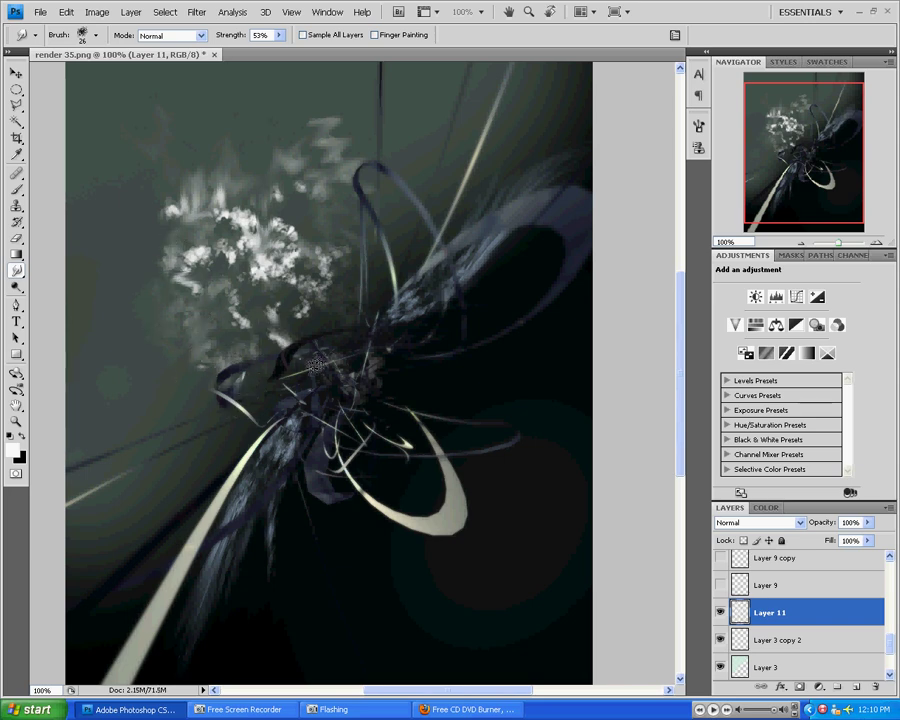
mouse_move(284, 256)
left_mouse_down()
mouse_move(238, 233)
mouse_move(206, 200)
left_mouse_up()
left_click_drag(242, 360, 254, 350)
mouse_move(345, 245)
left_mouse_down()
mouse_move(315, 137)
mouse_move(324, 151)
mouse_move(253, 186)
mouse_move(204, 184)
mouse_move(168, 214)
mouse_move(202, 265)
mouse_move(168, 284)
left_mouse_up()
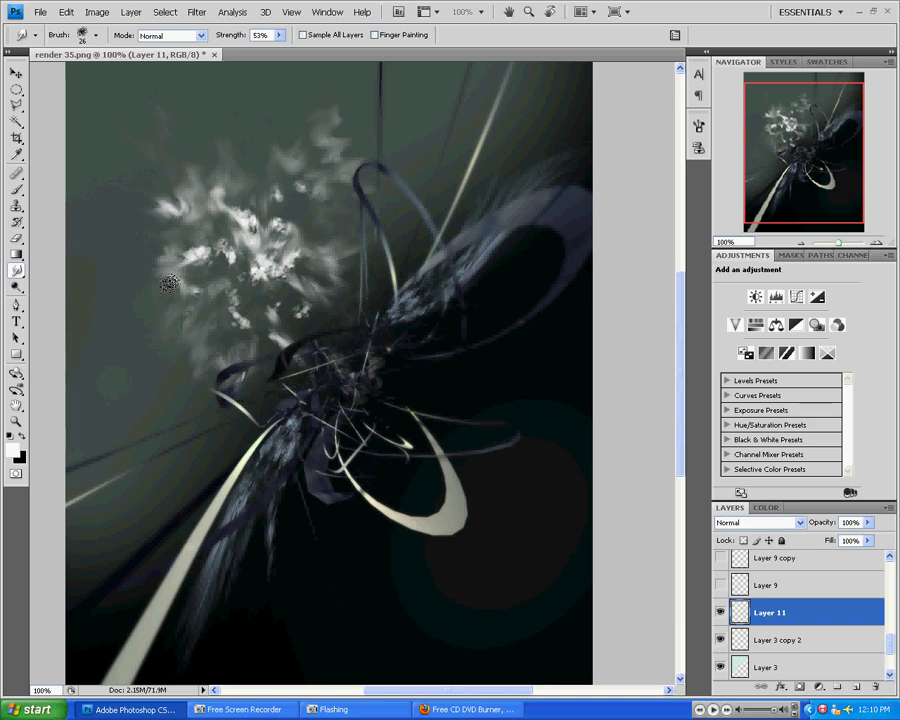
- Apply the Wave distortion to the smoke on Layer 11 with sine type, wavelength 10 to 120 and amplitude 5 to 35
left_click(197, 15)
mouse_move(238, 147)
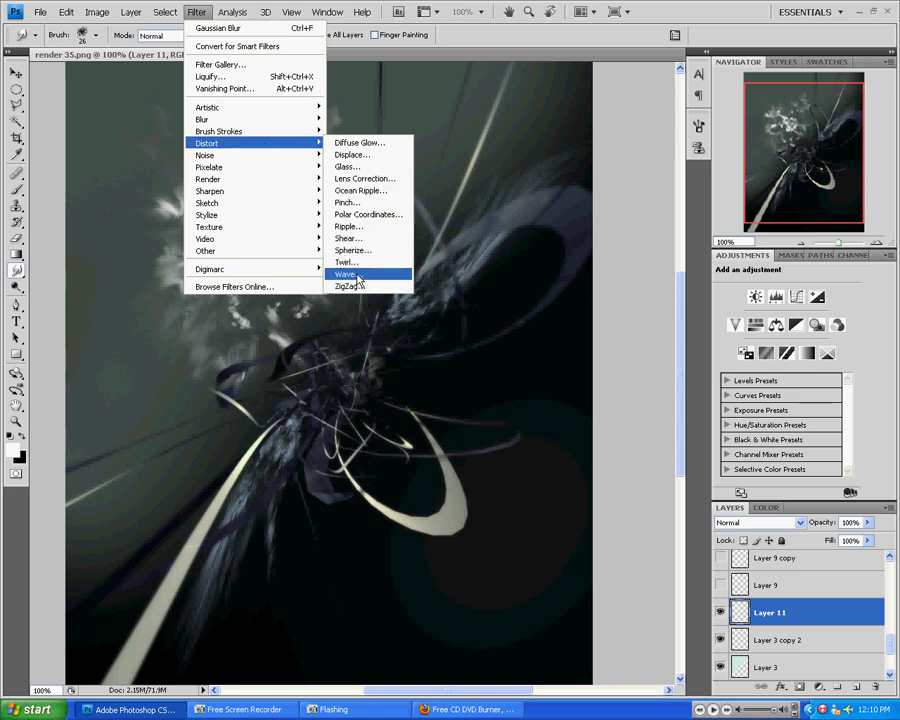
left_click(358, 280)
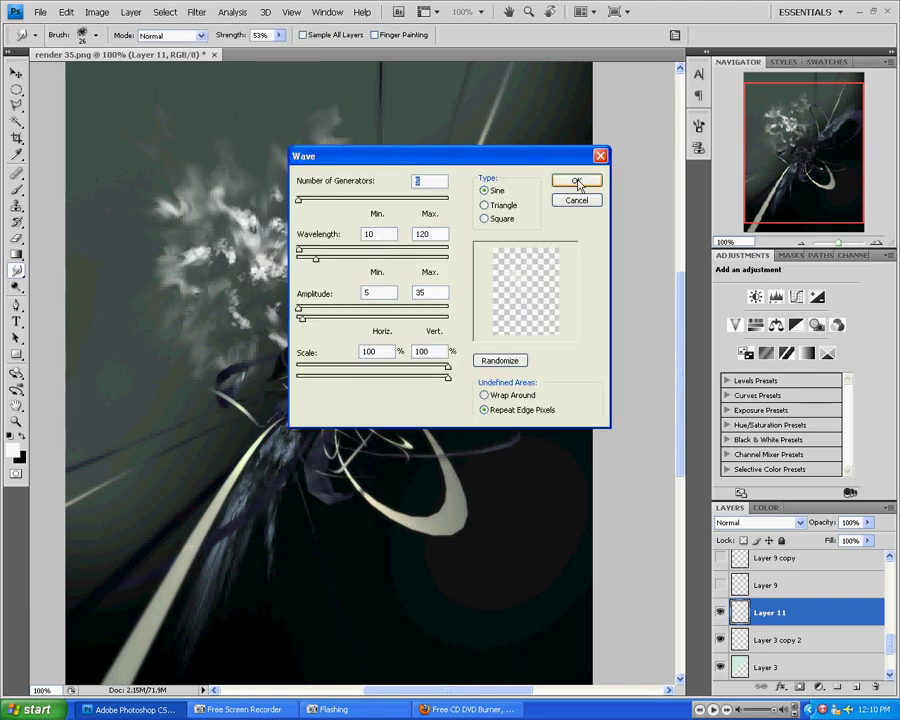
left_click(577, 182)
- Fade the Wave effect on Layer 11 to 53% opacity in Lighten mode
left_click(79, 17)
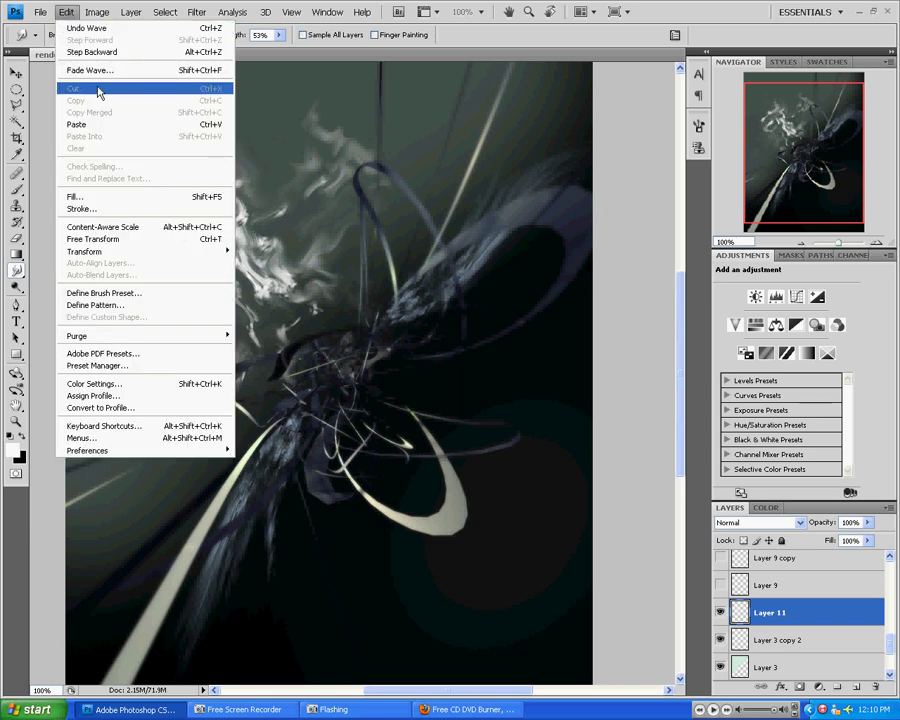
left_click(98, 72)
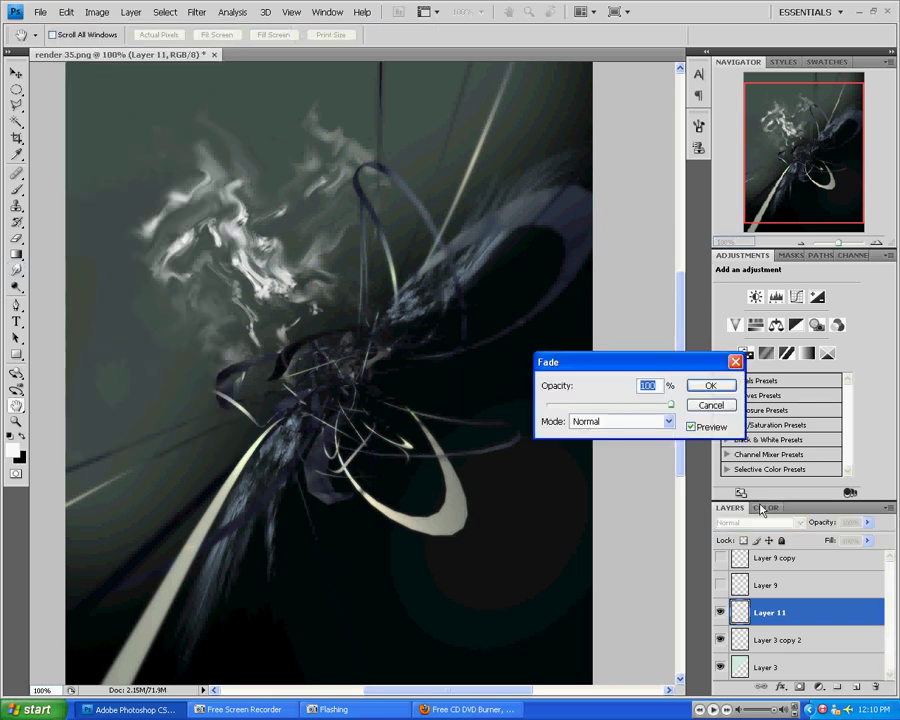
left_click(620, 428)
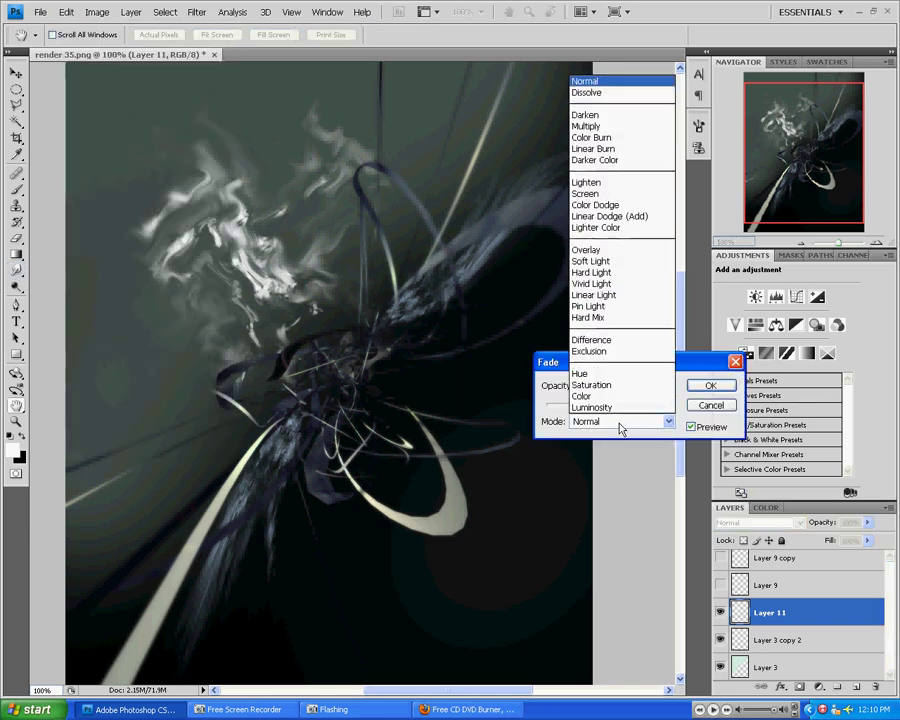
left_click(702, 362)
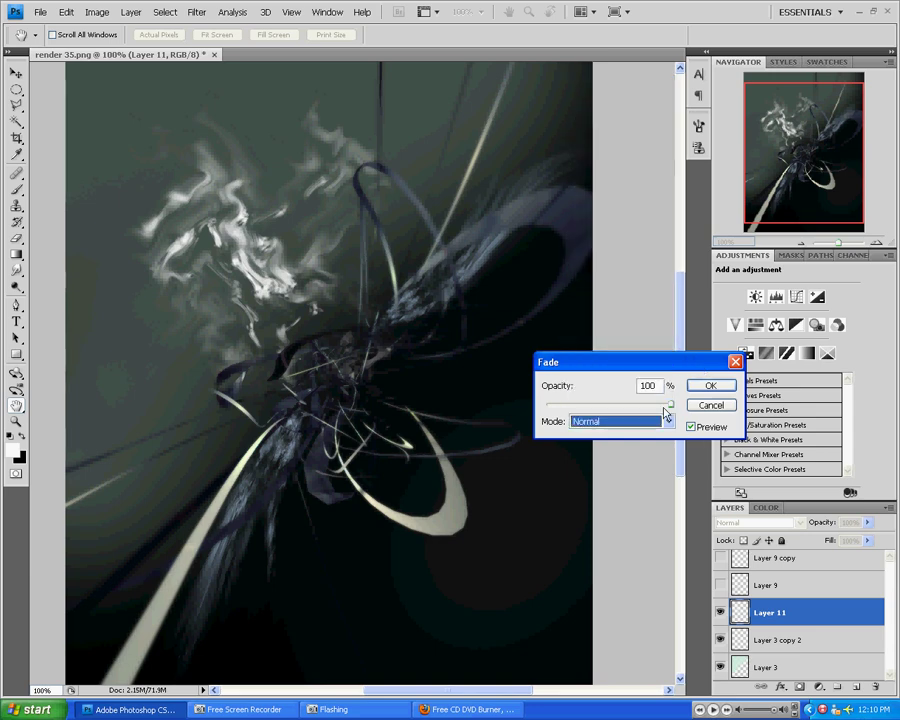
mouse_move(617, 410)
left_mouse_down()
mouse_move(576, 410)
mouse_move(633, 410)
mouse_move(617, 410)
left_mouse_up()
left_click(603, 426)
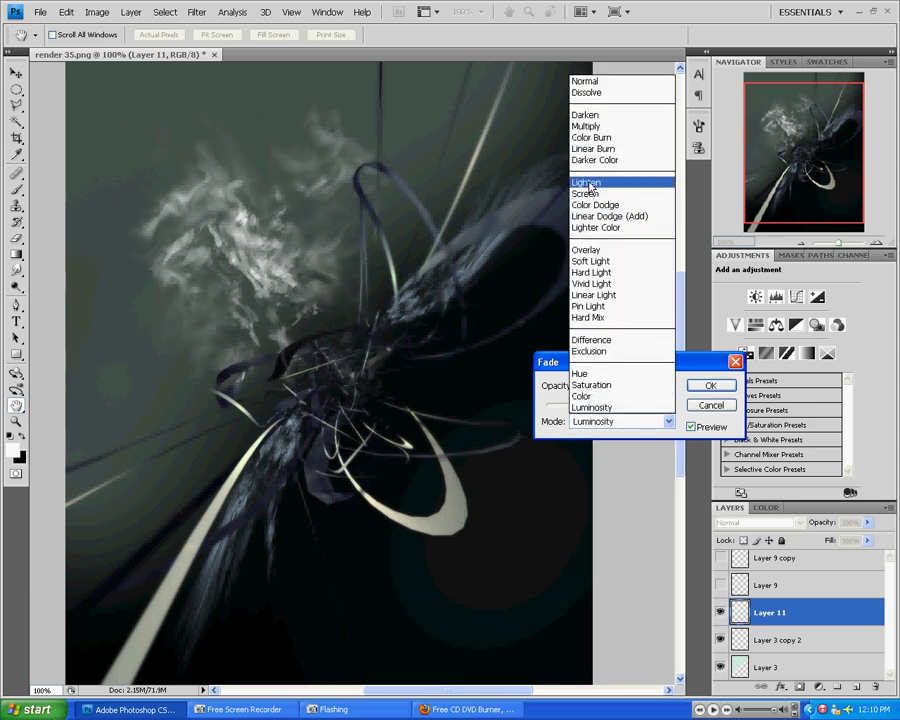
left_click(605, 181)
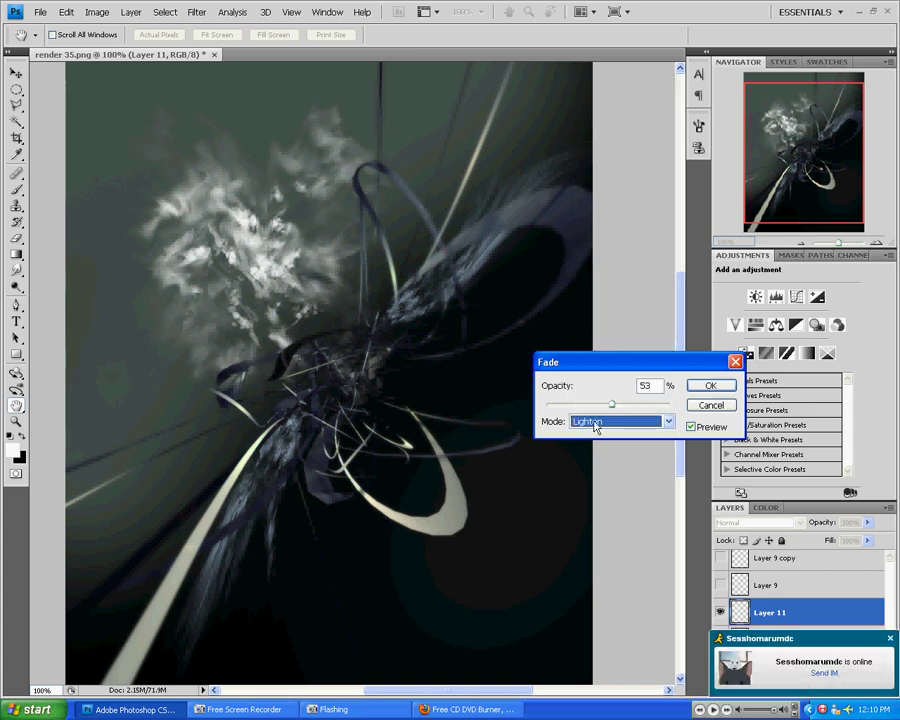
left_click(710, 387)
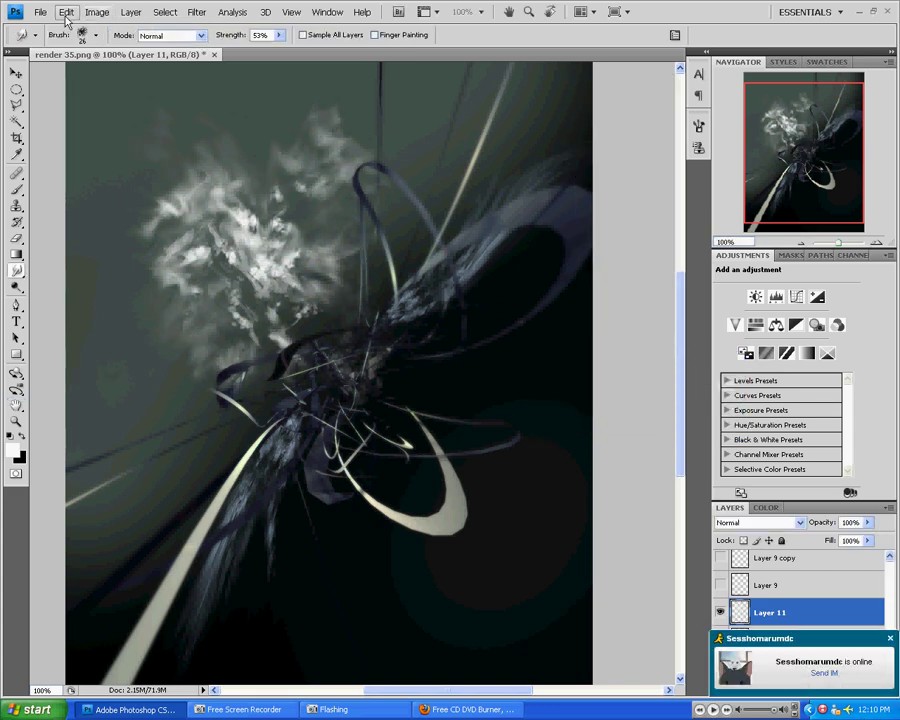
- Narrow one end of the smoke on Layer 11 with a Perspective transform
left_click(66, 12)
left_click(67, 15)
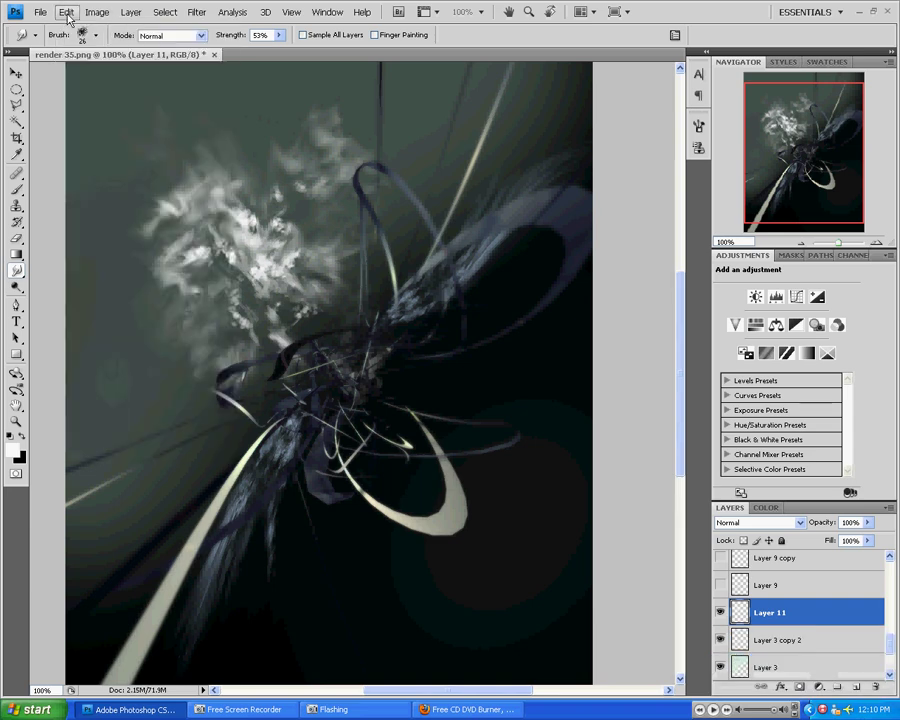
left_click(67, 14)
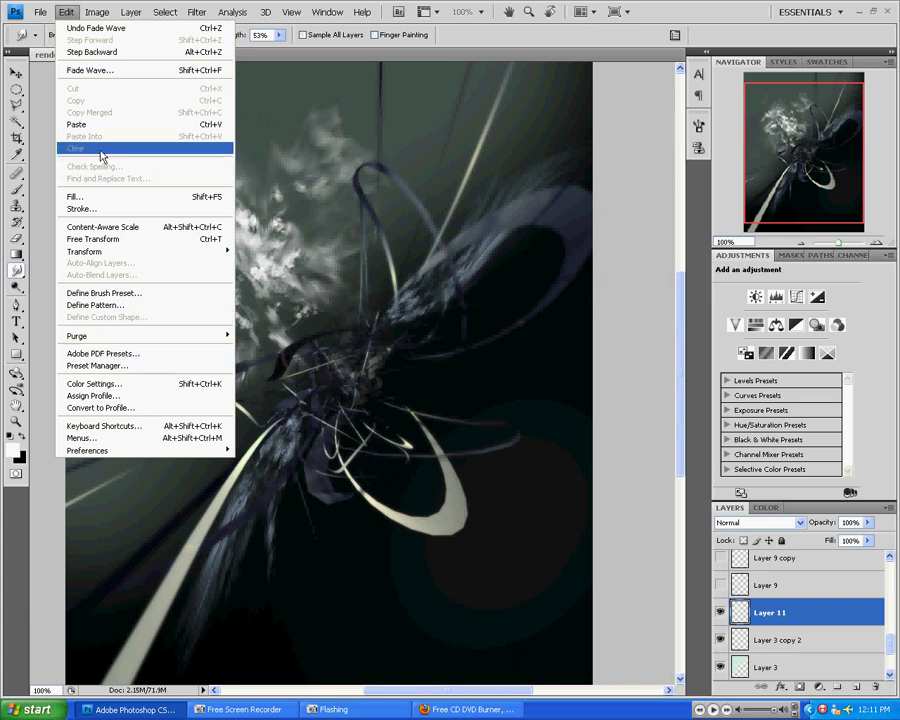
mouse_move(105, 254)
left_click(325, 283)
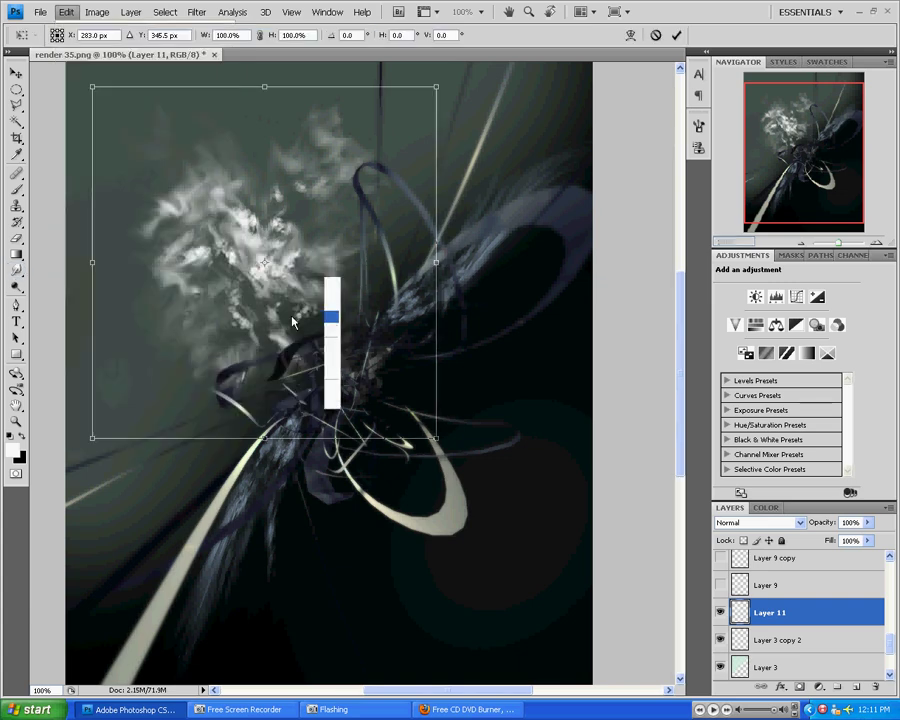
mouse_move(446, 82)
left_mouse_down()
mouse_move(430, 254)
mouse_move(424, 168)
mouse_move(246, 112)
mouse_move(293, 110)
mouse_move(280, 108)
mouse_move(273, 197)
mouse_move(306, 532)
mouse_move(203, 125)
mouse_move(212, 166)
left_mouse_up()
key("Return")
- Free-transform the tapered smoke and move it down over the feathery streak on the lower-left side of the render
key("r")
key("ctrl+t")
mouse_move(286, 115)
left_mouse_down()
mouse_move(434, 181)
mouse_move(464, 243)
left_mouse_up()
key("Return")
mouse_move(295, 210)
left_mouse_down()
mouse_move(252, 495)
mouse_move(294, 432)
mouse_move(284, 478)
mouse_move(199, 531)
mouse_move(262, 530)
mouse_move(298, 431)
left_mouse_up()
- Warp the smoke on Layer 11 so its strands follow the direction of the lower-left feathery streak
left_click(64, 14)
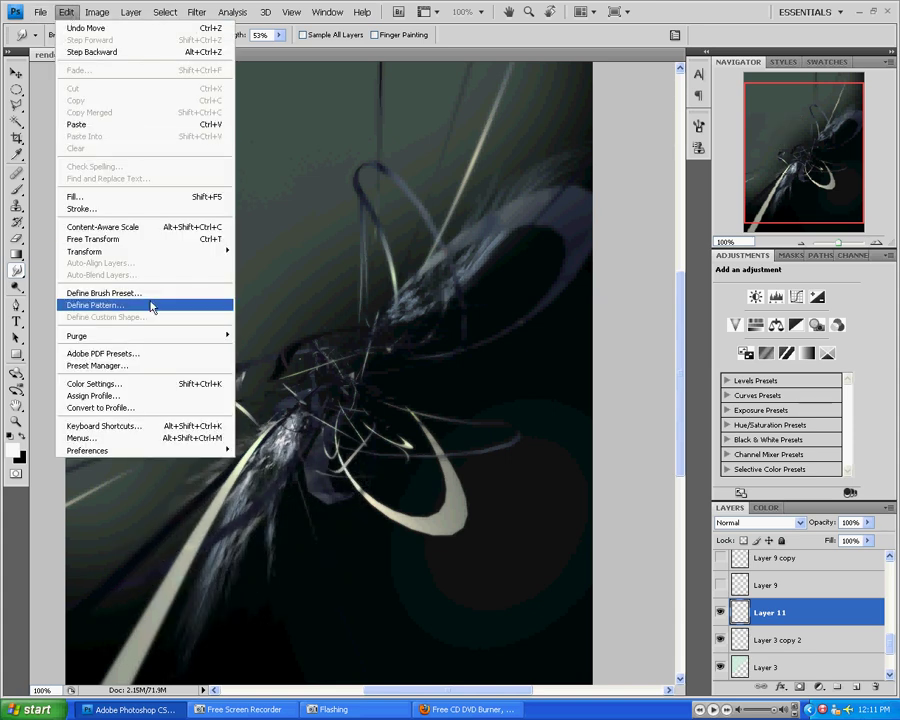
mouse_move(132, 251)
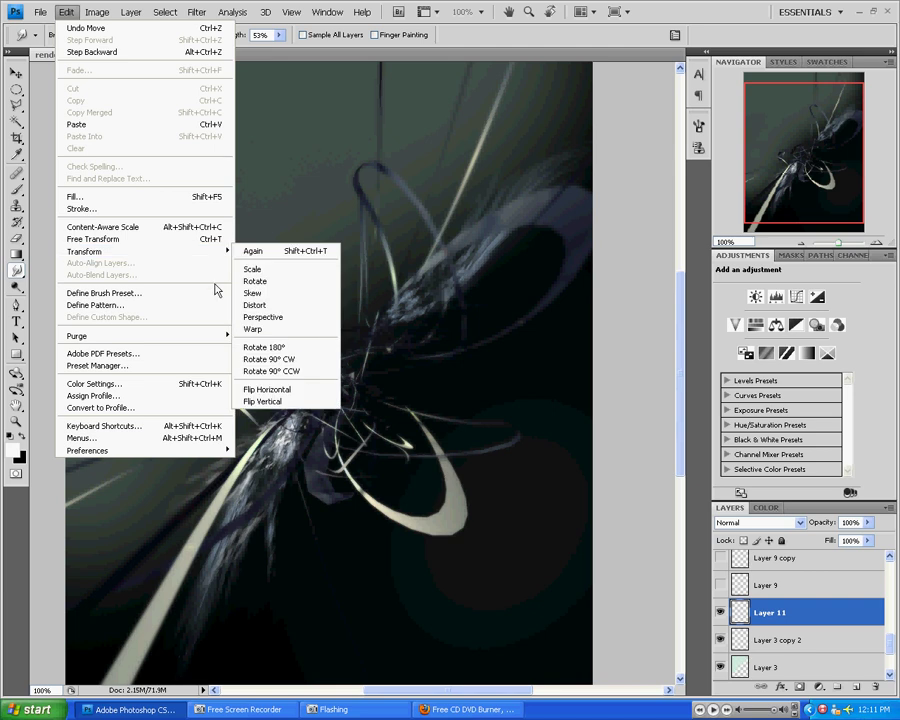
left_click(255, 328)
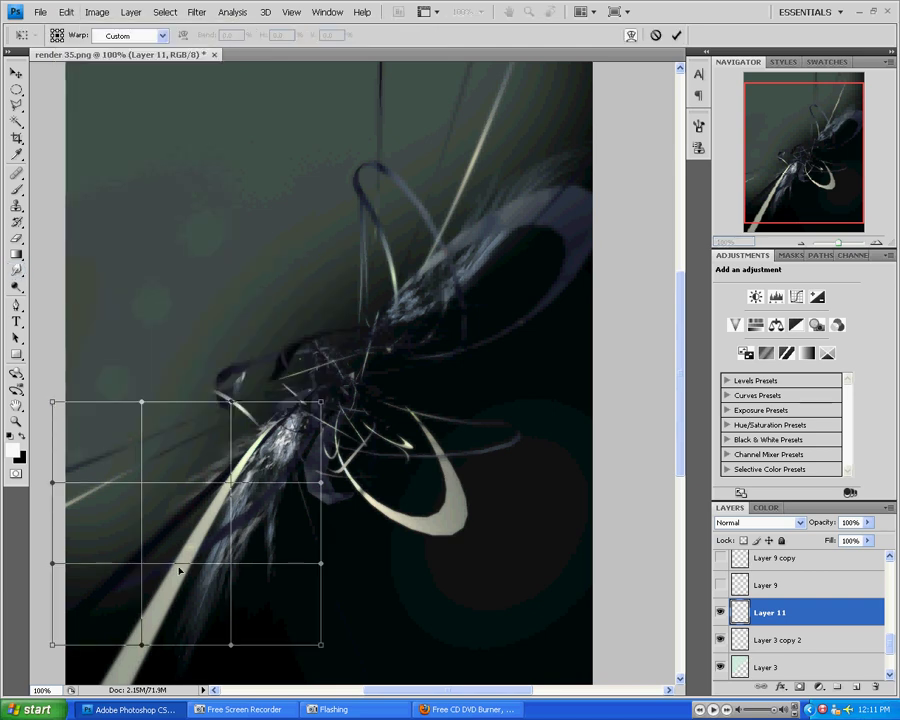
left_click_drag(52, 508, 133, 645)
left_click_drag(96, 443, 155, 609)
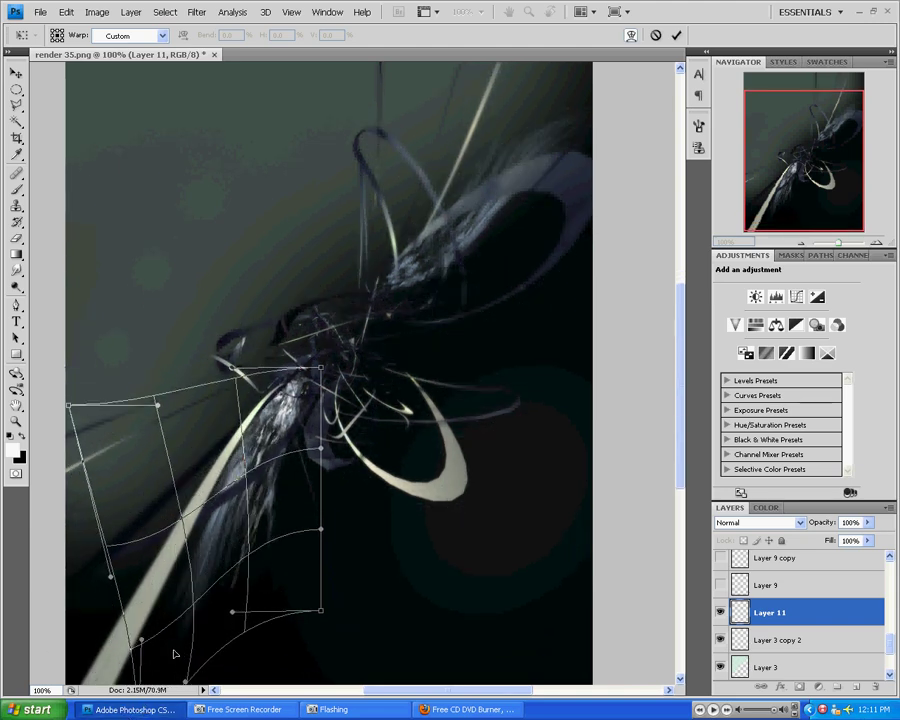
left_click_drag(174, 654, 210, 632)
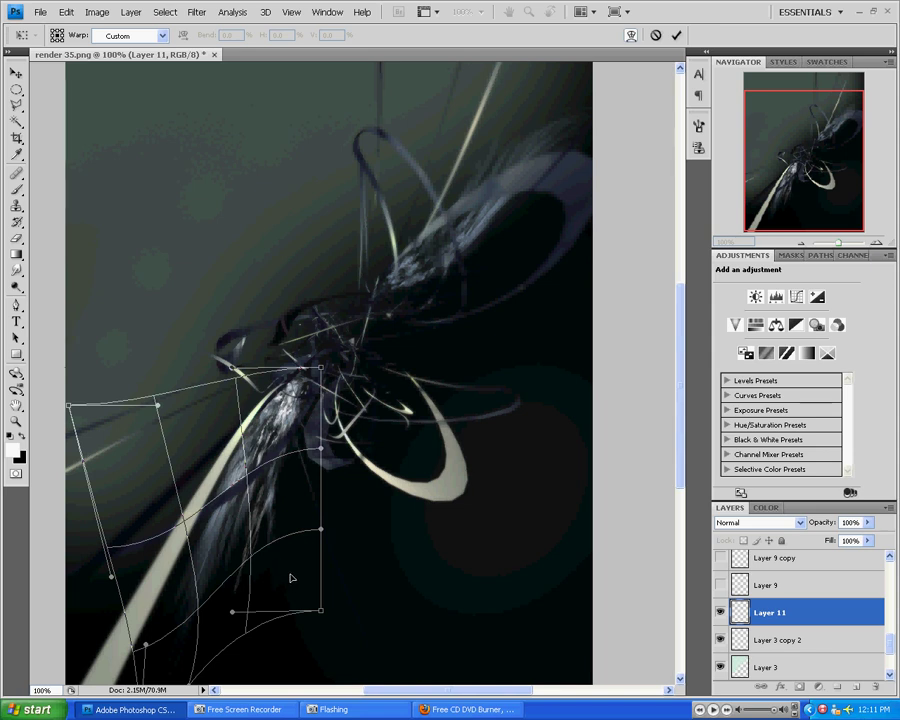
key("Return")
key("r")
- Compare the two smoke layers by hiding and showing Layer 3 copy 2 and Layer 11 in turn
left_click(720, 641)
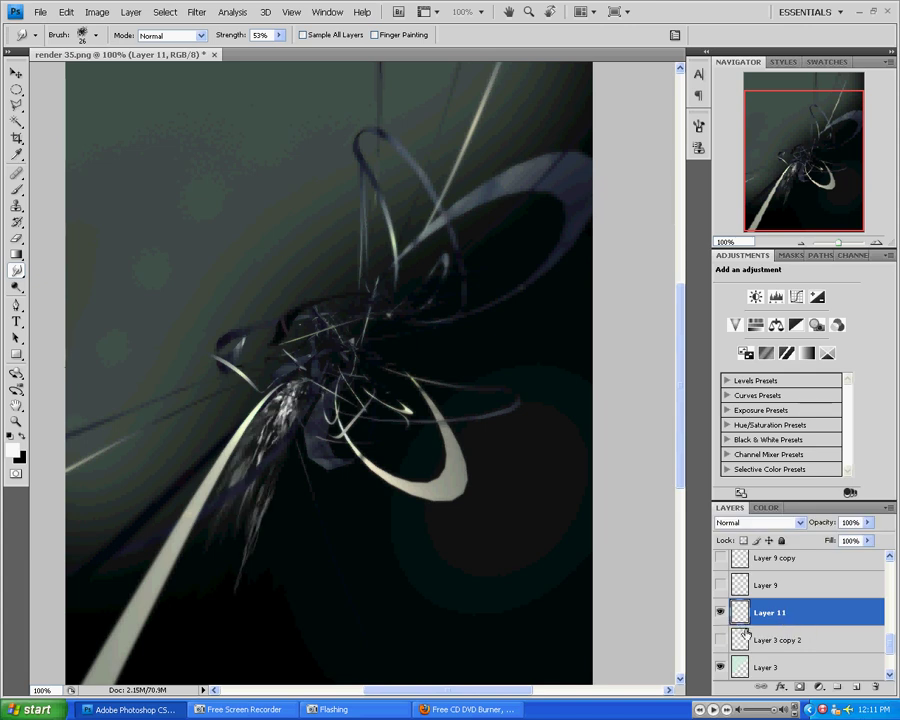
left_click(720, 641)
left_click(720, 612)
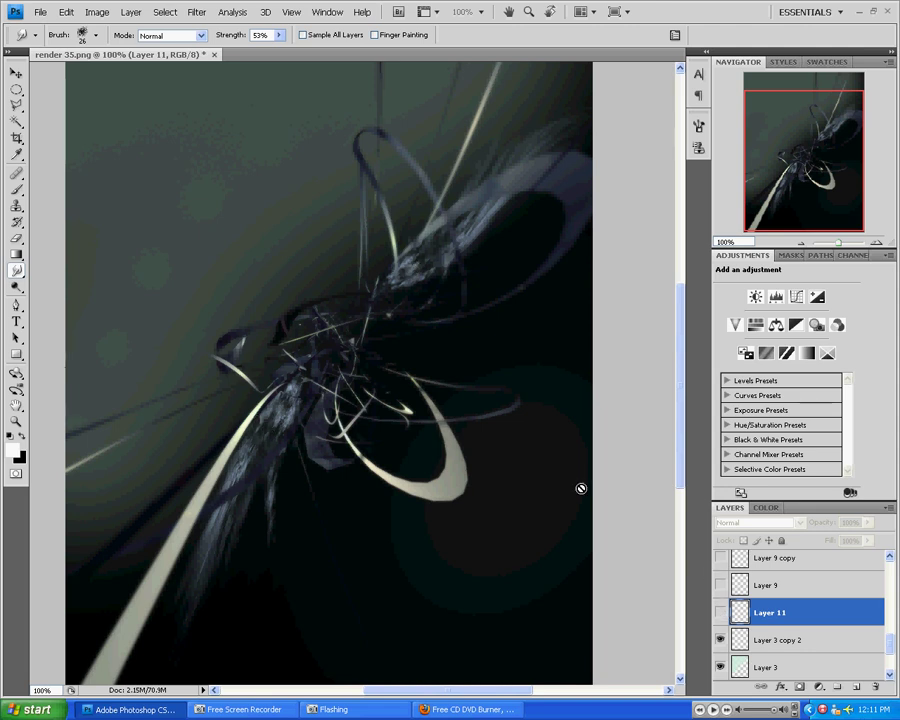
left_click(720, 612)
- Duplicate Layer 11, rotate the copy and place it over the upper-right feathery streak of the render
right_click(795, 623)
left_click(740, 381)
key("Return")
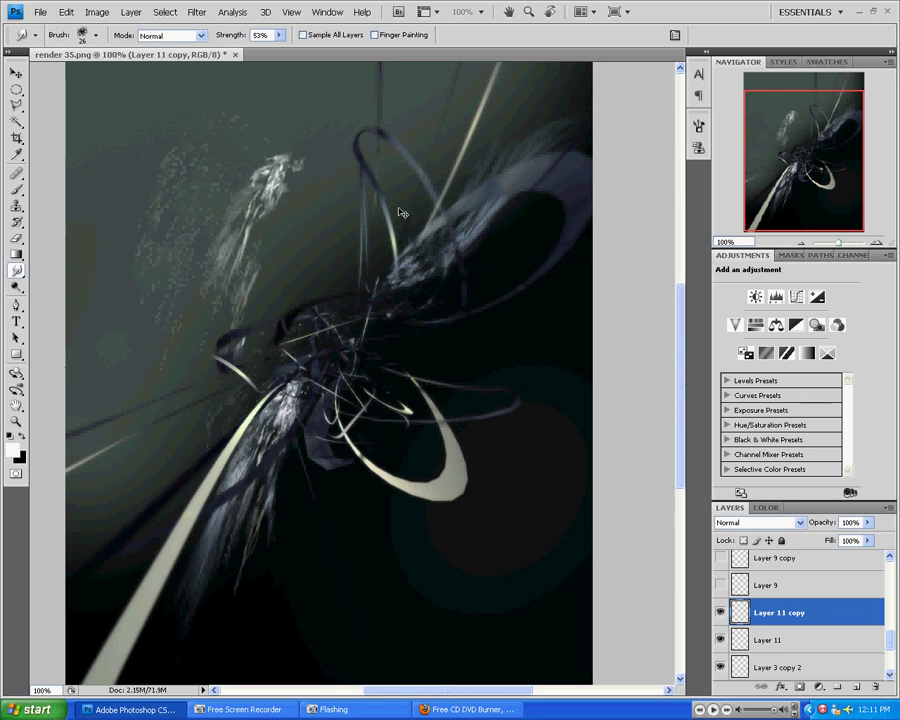
key("ctrl+t")
mouse_move(400, 205)
left_mouse_down()
mouse_move(418, 240)
mouse_move(112, 603)
mouse_move(50, 424)
left_mouse_up()
key("Return")
mouse_move(126, 452)
left_mouse_down()
mouse_move(508, 283)
mouse_move(442, 248)
mouse_move(446, 267)
left_mouse_up()
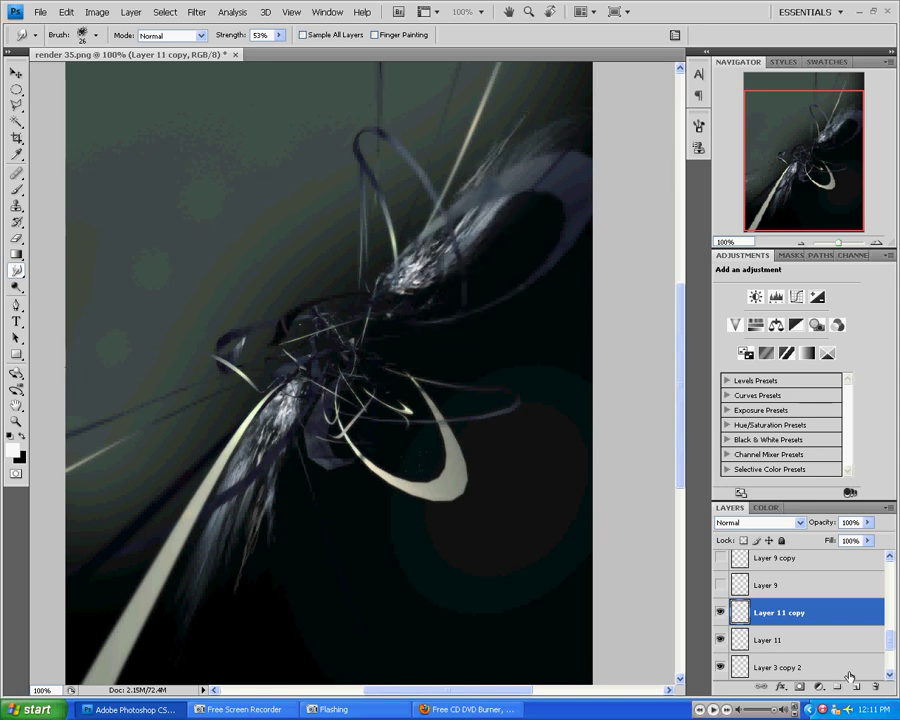
- Delete Layer 11 copy and Layer 11 from the composition
right_click(793, 616)
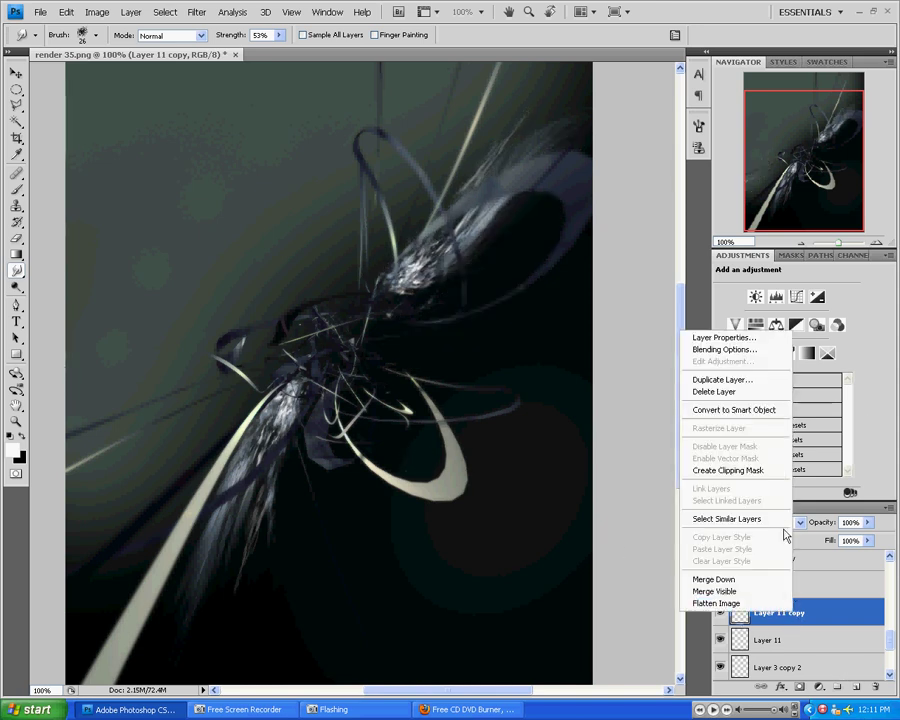
left_click(676, 391)
left_click(424, 265)
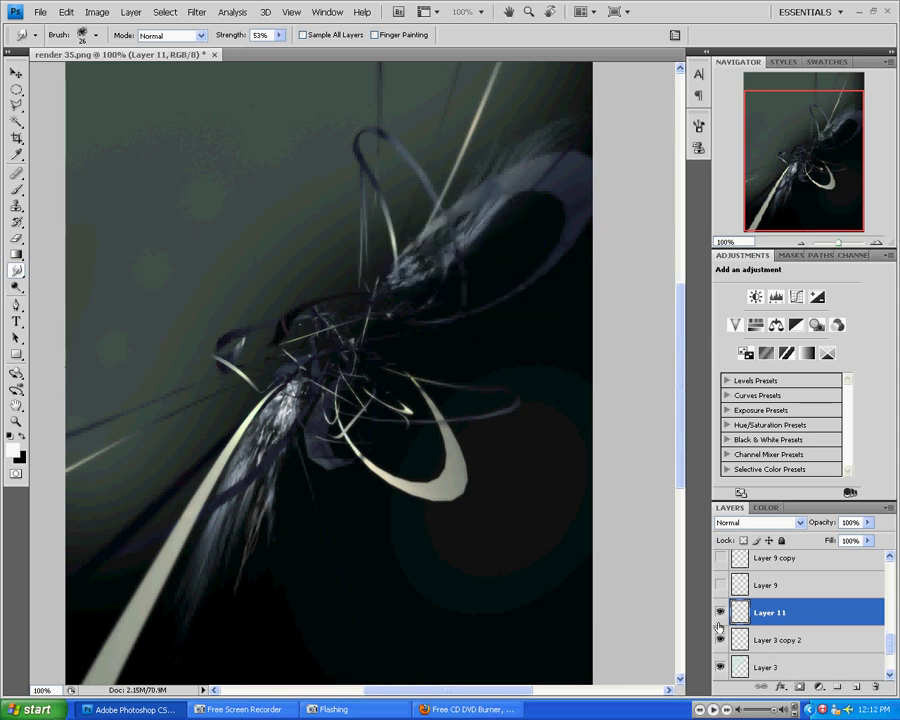
right_click(783, 607)
left_click(790, 387)
left_click(423, 265)
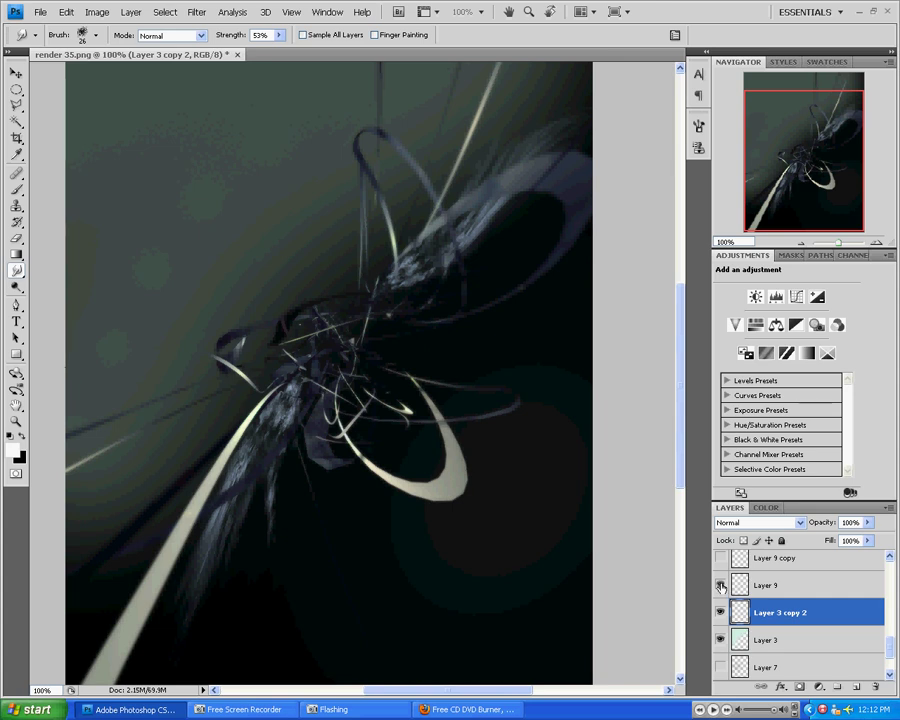
- Show Layer 9, Layer 9 copy, Layer 8 and Layer 8 copy, and preview the streaks of Layer 35 copy
left_click(733, 589)
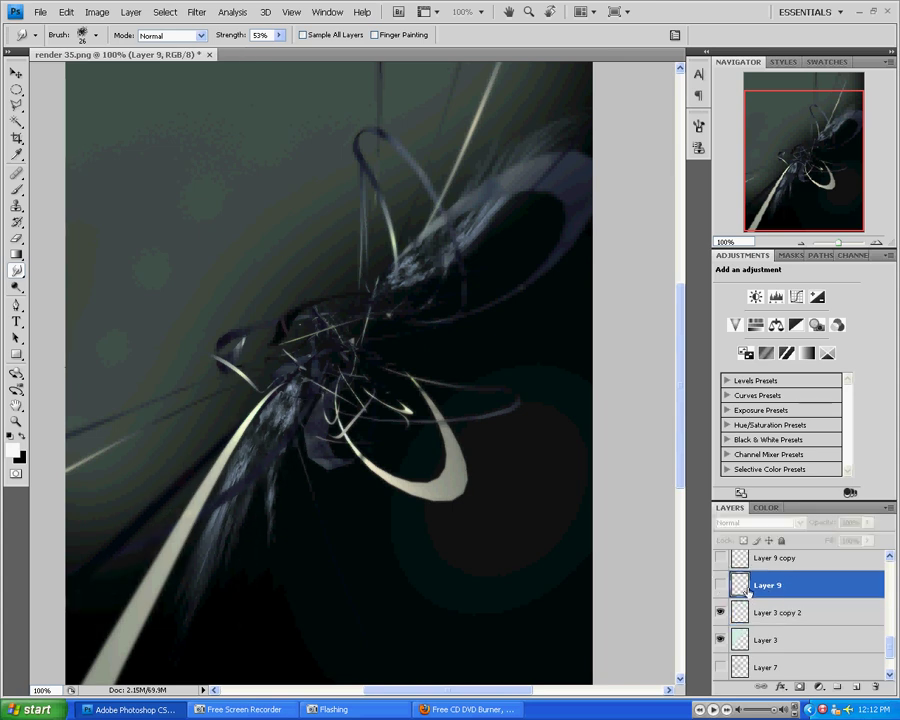
scroll(731, 590, "up", 1)
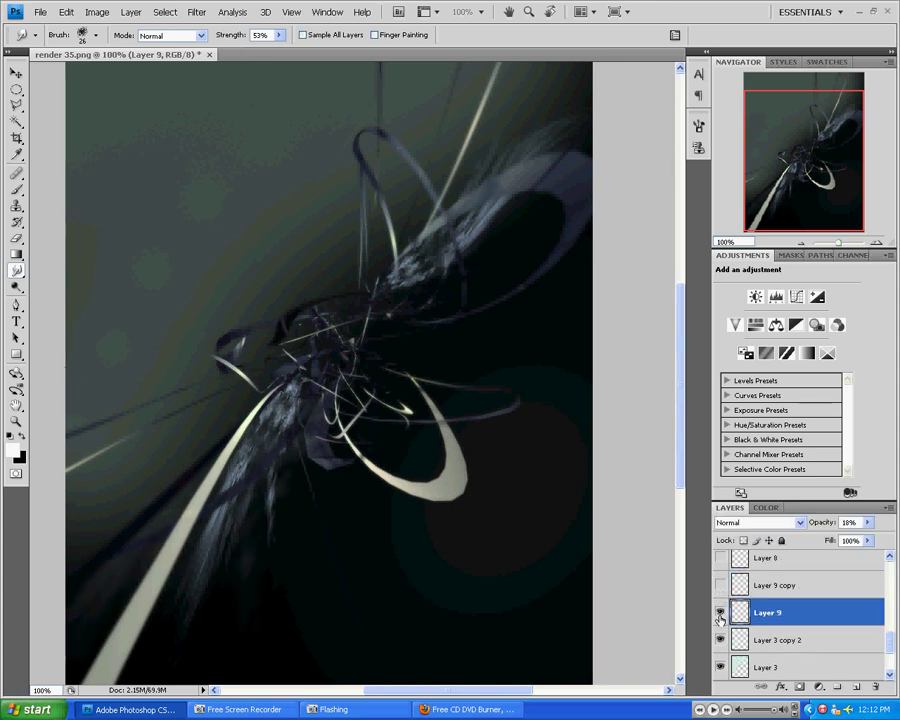
left_click(721, 586)
left_click(721, 586)
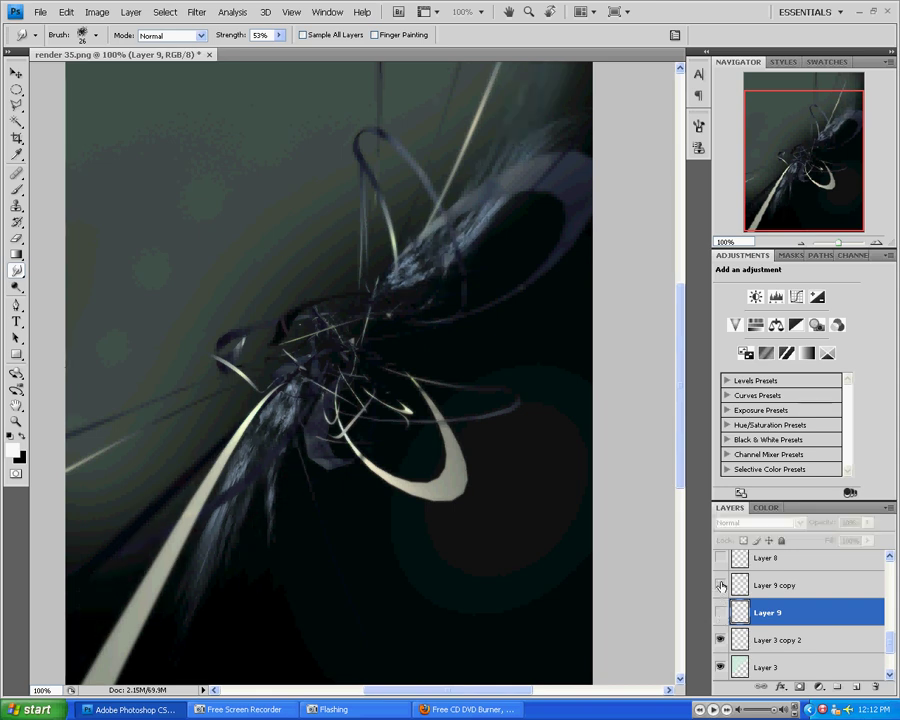
left_click(721, 586)
left_click_drag(721, 620, 721, 560)
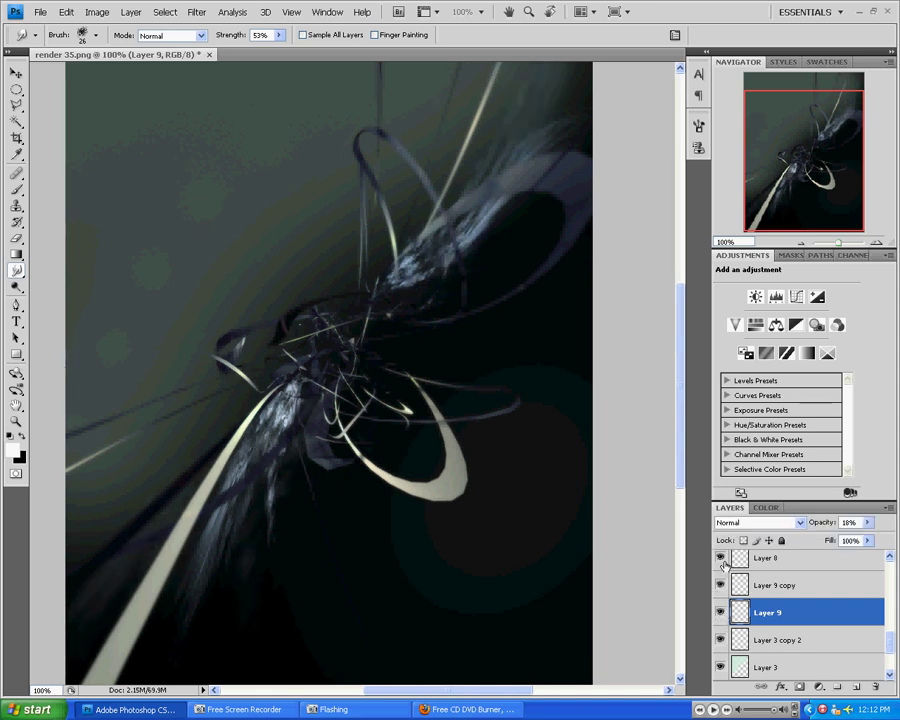
scroll(724, 563, "up", 2)
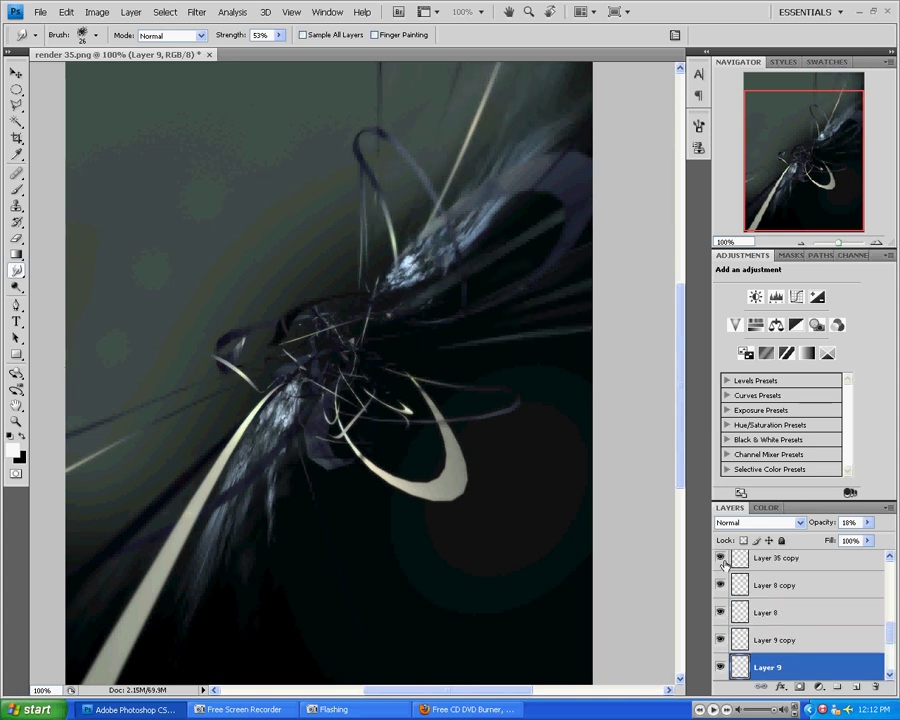
scroll(724, 563, "up", 1)
scroll(724, 563, "up", 2)
- Select Layer 4 and show it together with Layer 4 copy
left_click(776, 588)
scroll(780, 590, "up", 1)
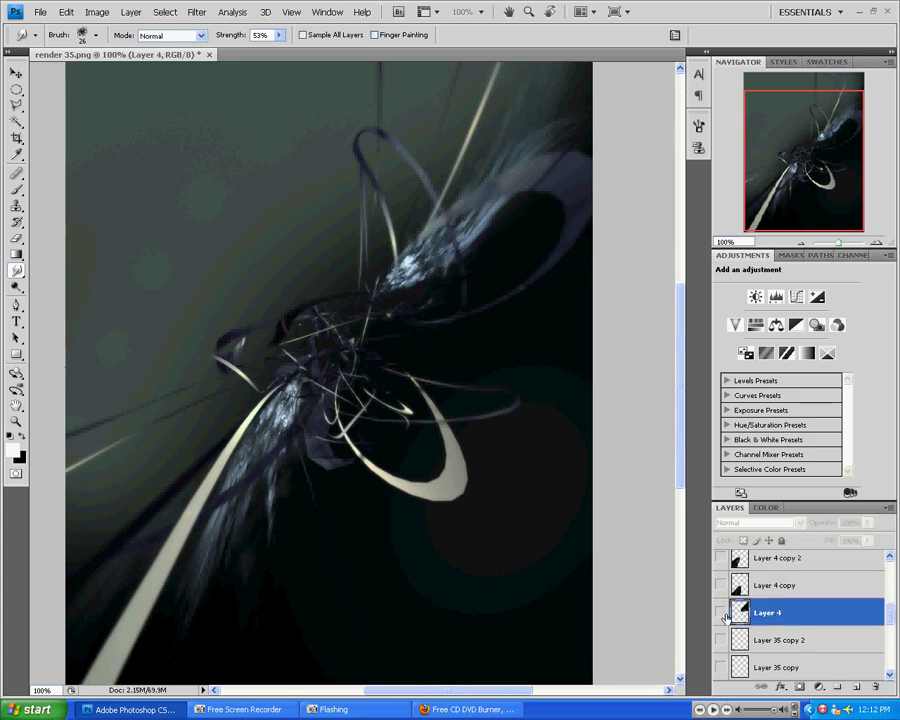
left_click(720, 613)
left_click(720, 586)
left_click(721, 587)
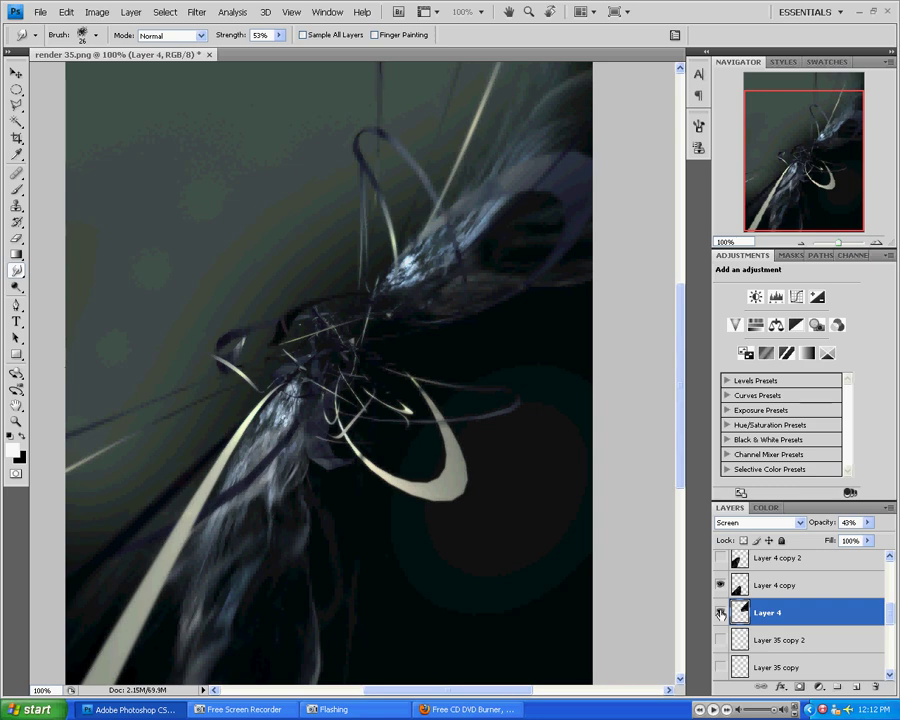
- Move Layer 4 copy off the render onto the empty green area and compare its Normal and Screen blend modes
left_click(781, 588)
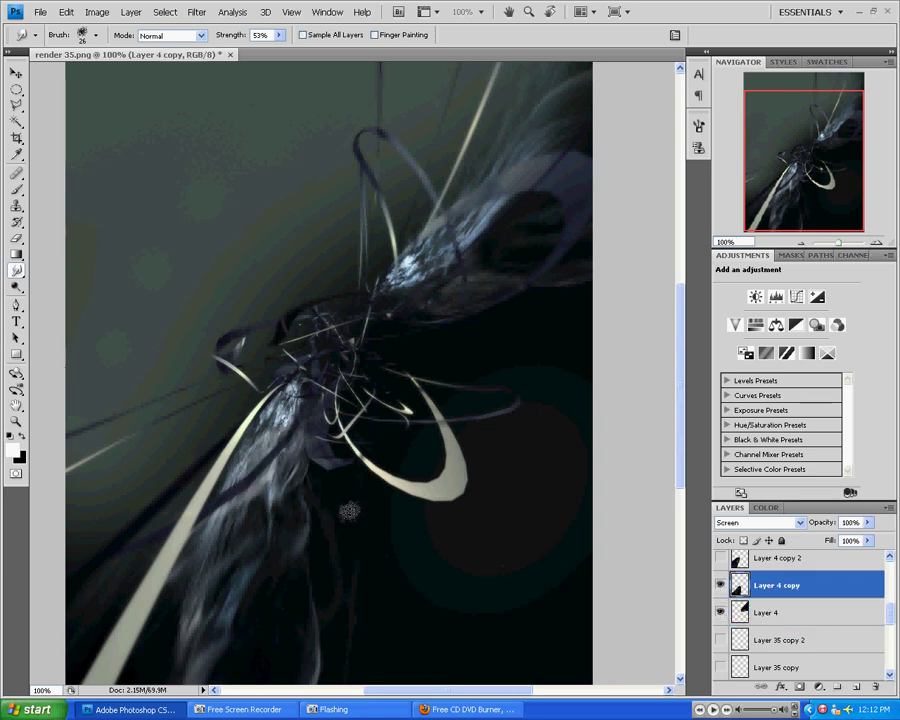
mouse_move(319, 468)
left_mouse_down("ctrl")
mouse_move(440, 450)
mouse_move(256, 171)
mouse_move(288, 224)
mouse_move(402, 185)
mouse_move(275, 169)
left_mouse_up("ctrl")
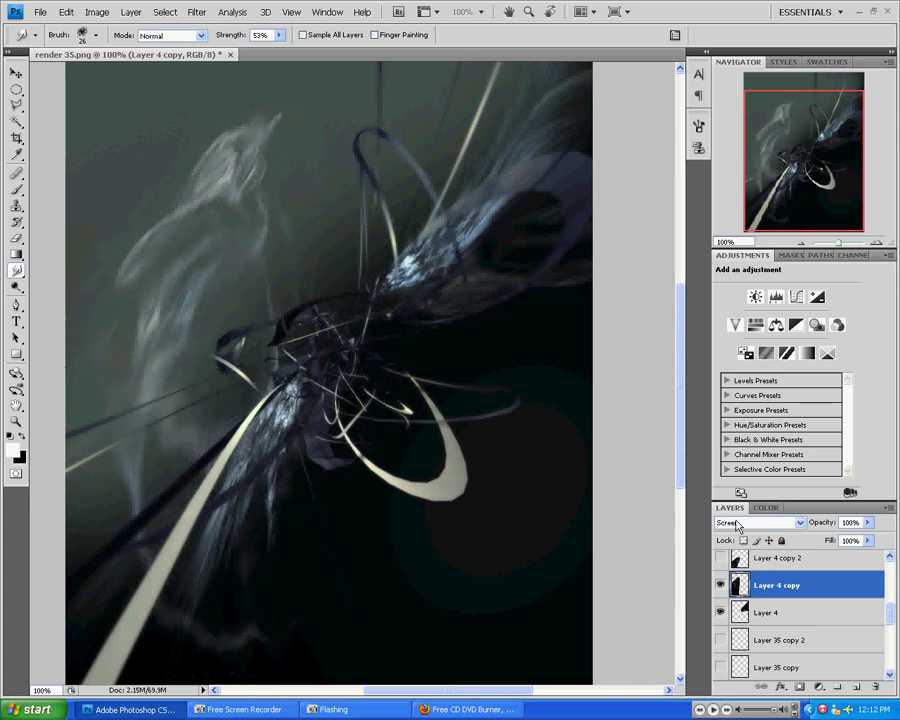
left_click(760, 522)
left_click(752, 184)
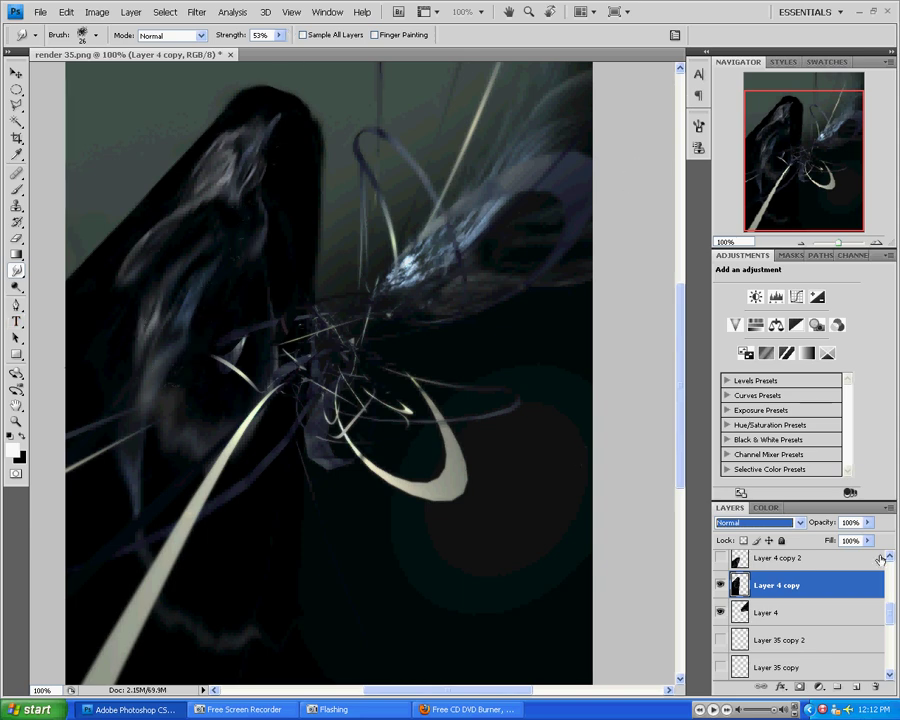
left_click(748, 523)
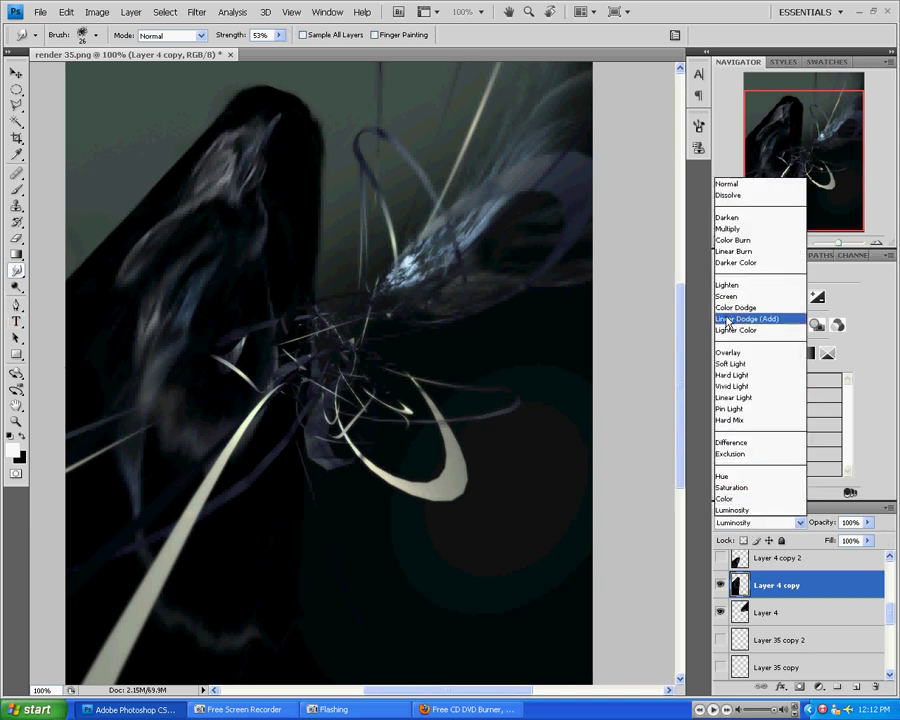
left_click(752, 296)
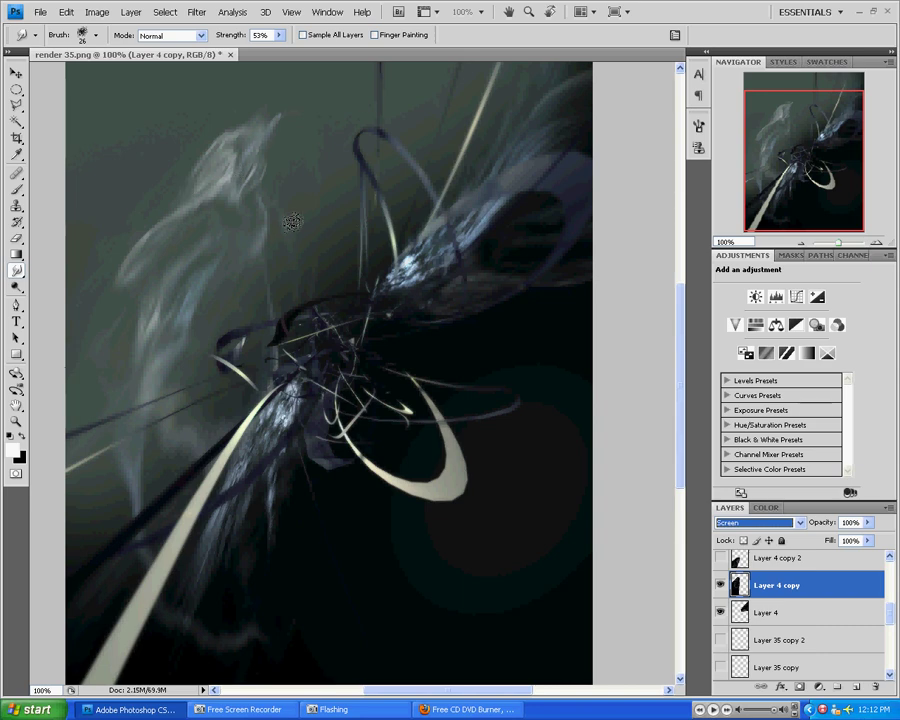
- Try a Levels adjustment on Layer 4 copy with the input black point at 5
key("ctrl+l")
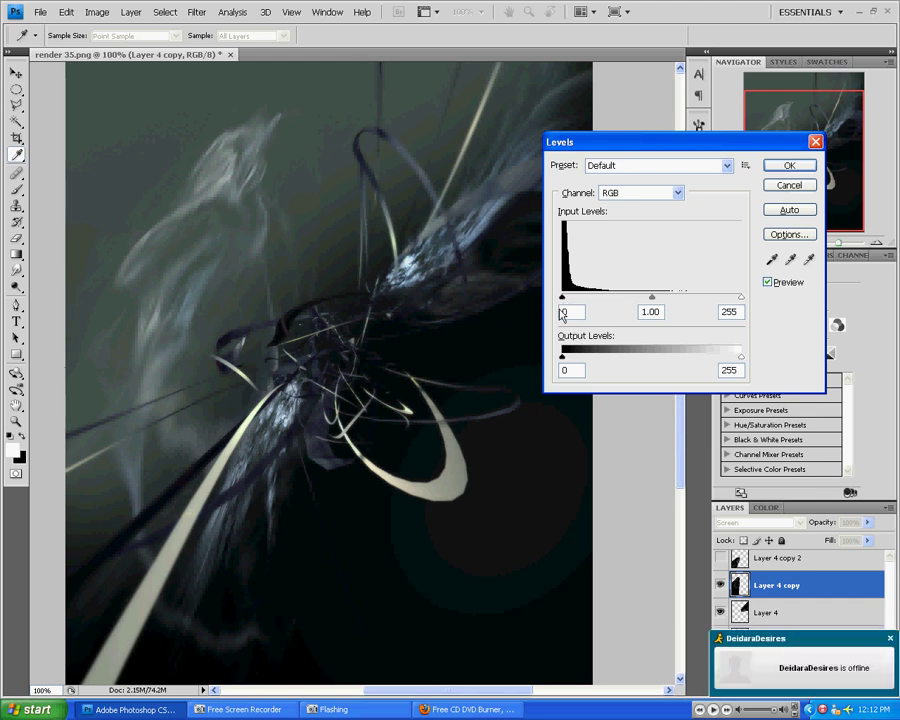
mouse_move(563, 298)
left_mouse_down()
mouse_move(577, 299)
mouse_move(566, 298)
left_mouse_up()
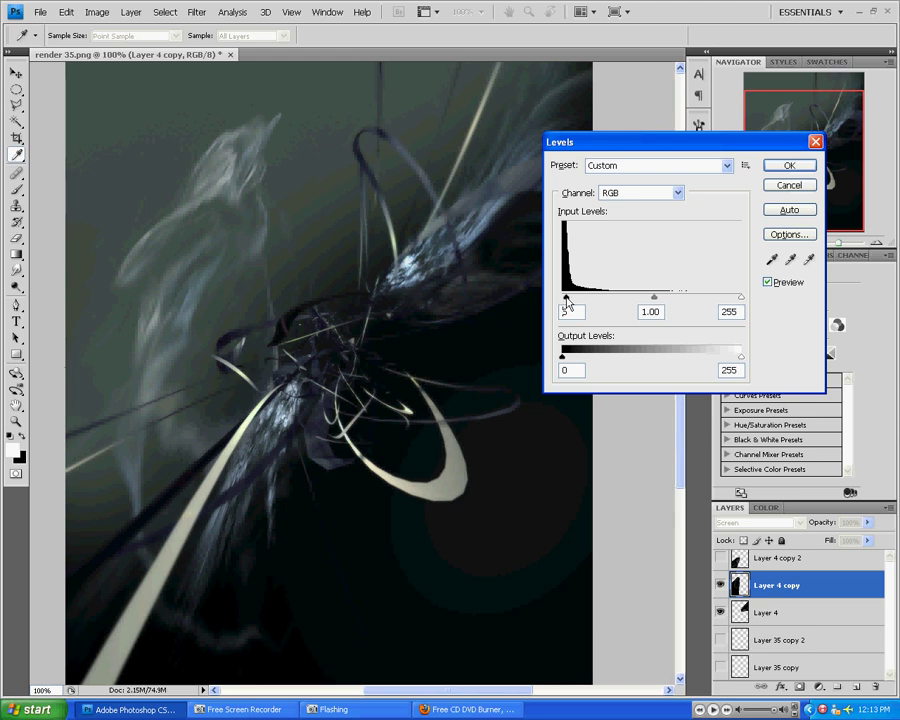
left_click(783, 186)
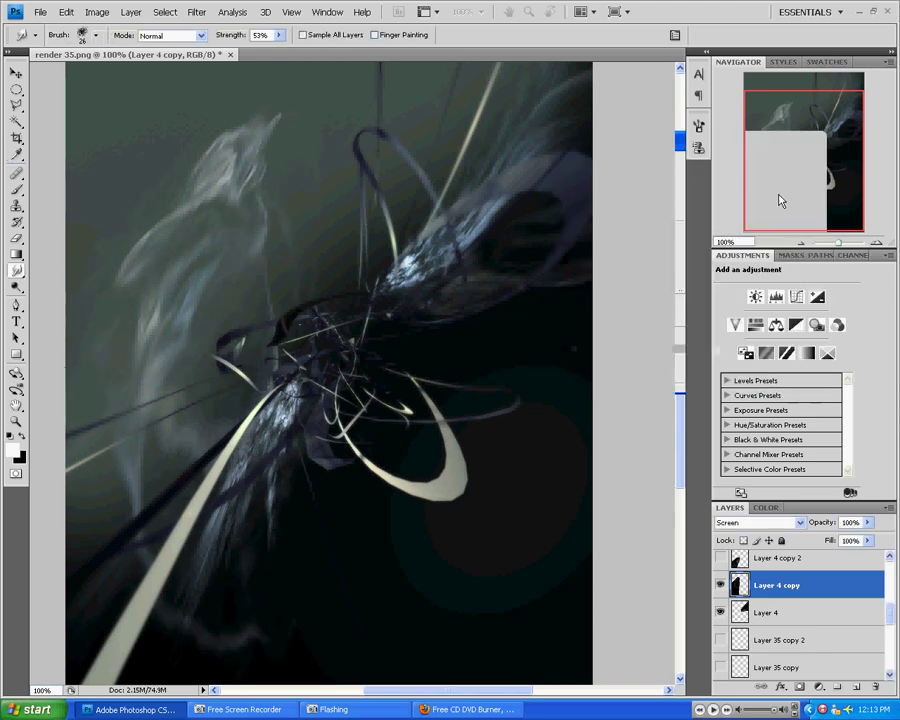
- Preview Layer 4 copy in Normal mode once more, and undo its blend mode changes and its move off the render
left_click(16, 90)
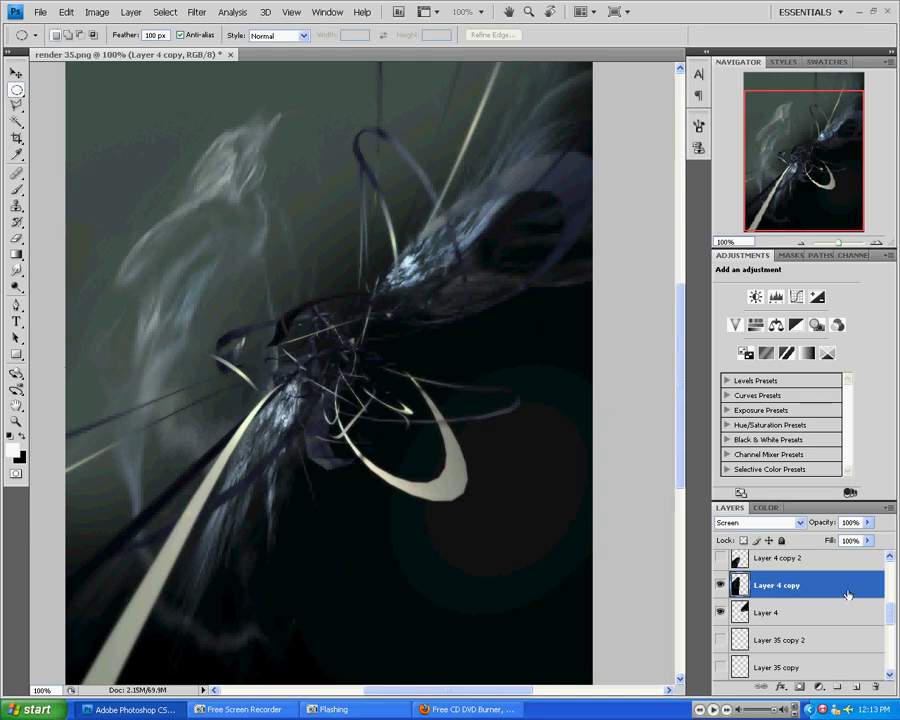
left_click(760, 522)
left_click(745, 185)
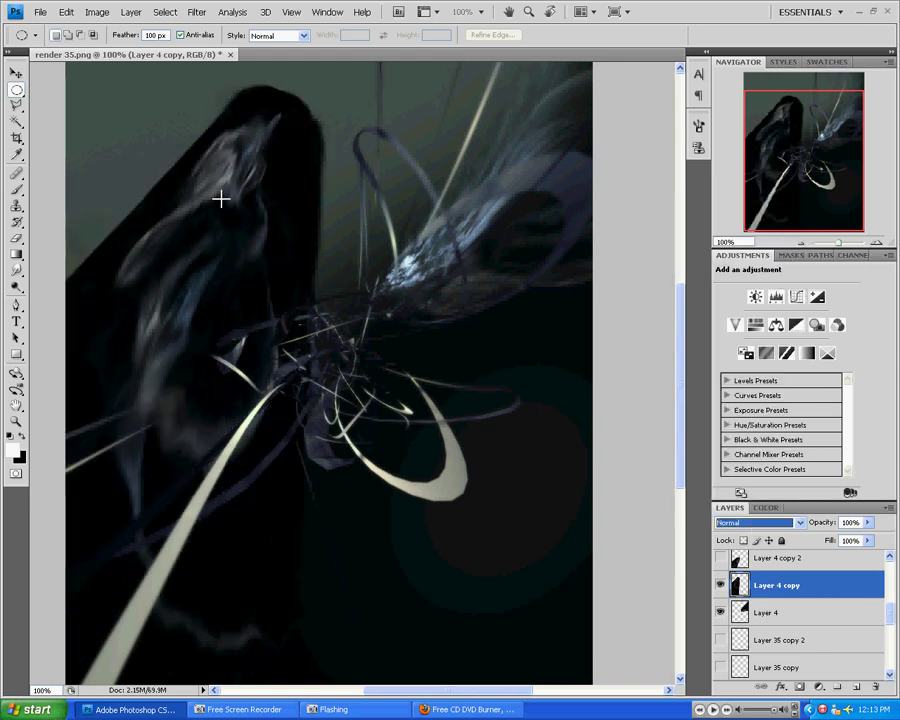
key("ctrl+z")
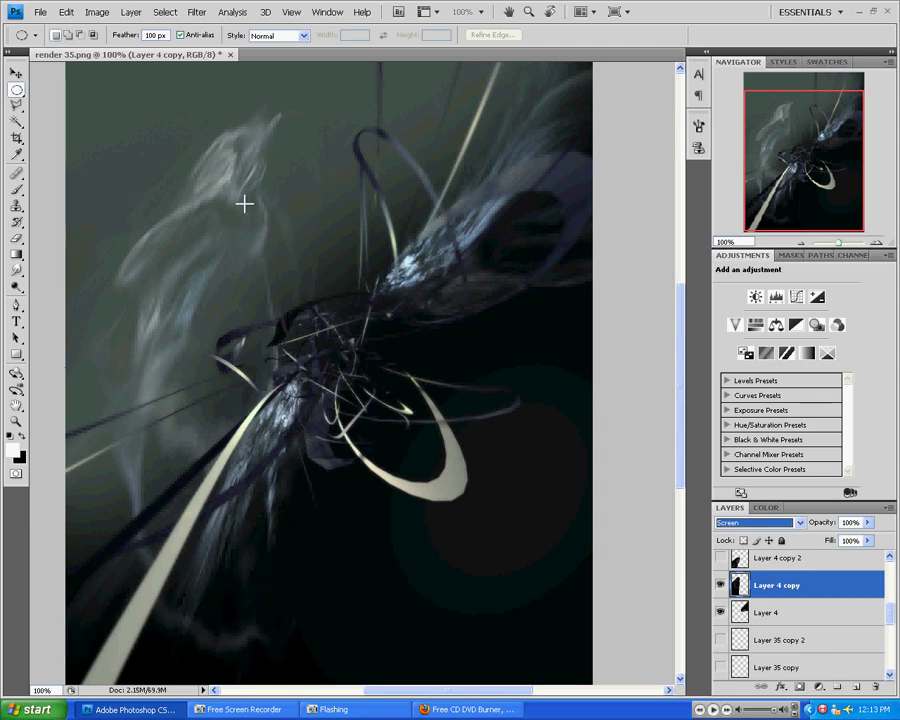
key("ctrl+z")
key("ctrl+z")
key("ctrl+alt+z")
key("ctrl+alt+z")
mouse_move(305, 527)
left_mouse_down()
mouse_move(545, 500)
mouse_move(538, 503)
left_mouse_up()
key("ctrl+z")
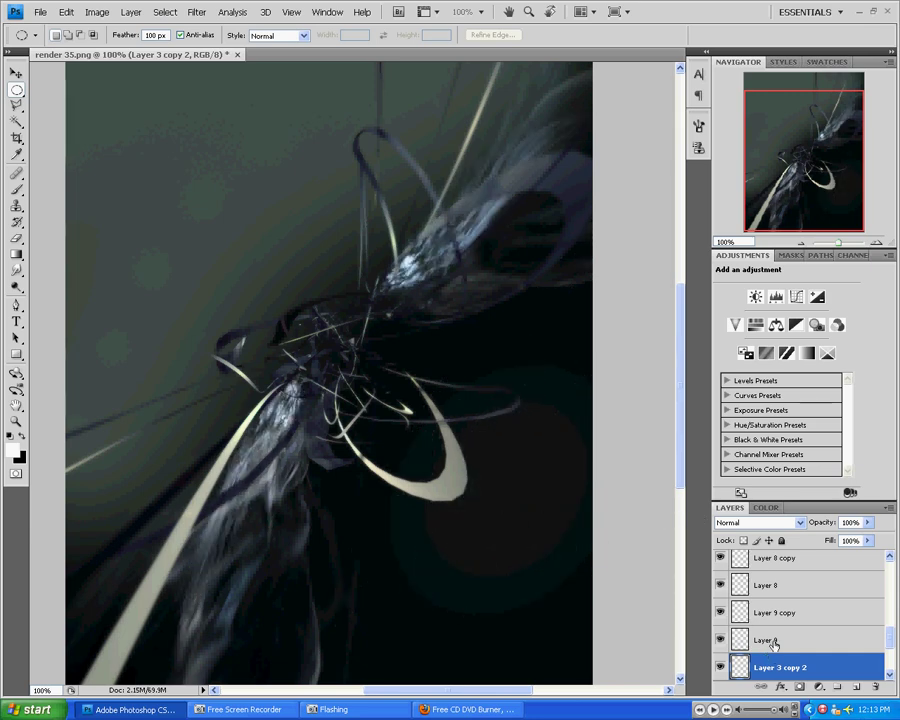
- Select Layer 4 copy and Layer 4 in turn to review their streaks around the render
left_click(776, 640)
scroll(776, 629, "up", 3)
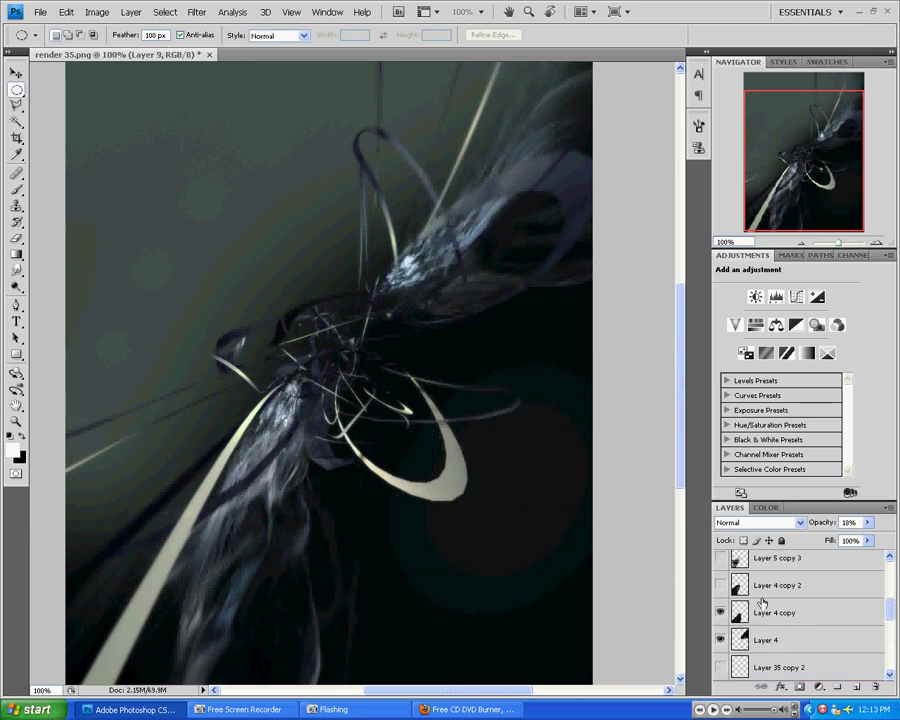
left_click(758, 607)
mouse_move(348, 428)
left_mouse_down()
mouse_move(498, 419)
mouse_move(334, 398)
left_mouse_up()
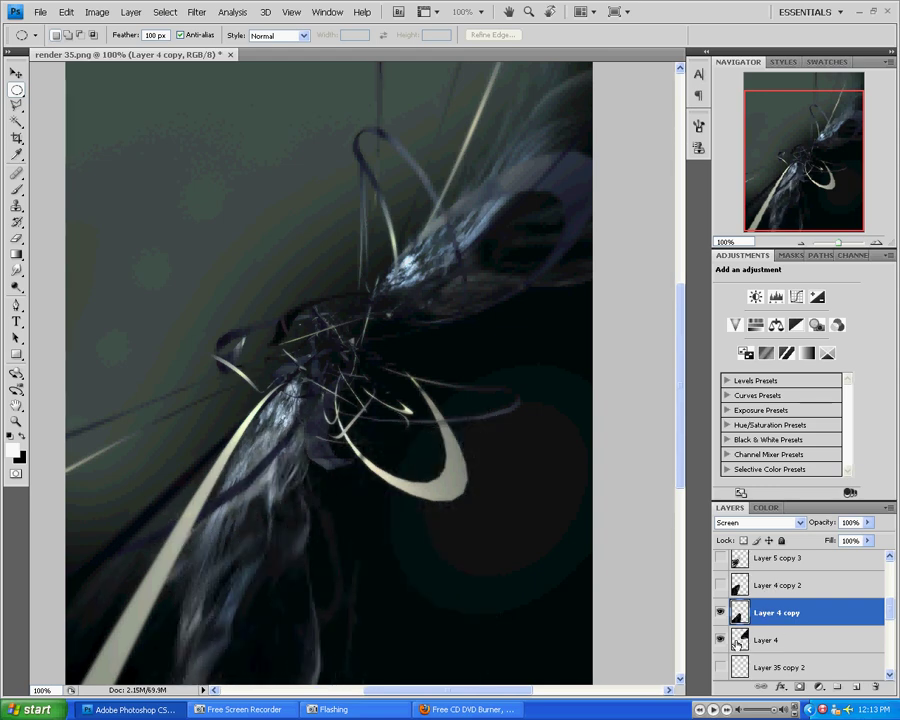
left_click(808, 637)
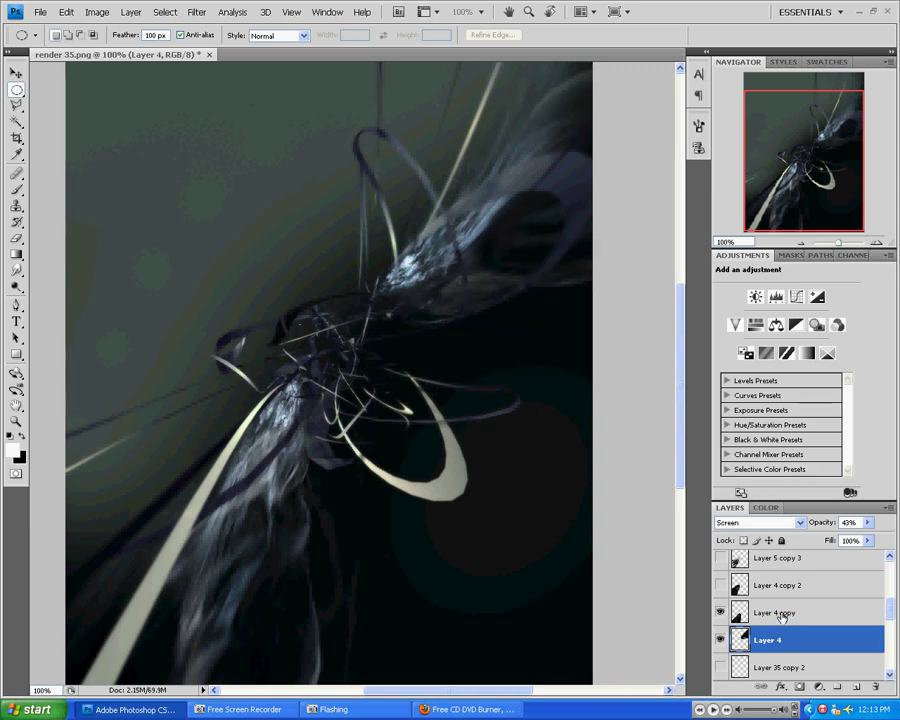
- Show and select Layer 4 copy 2, comparing the lower-left streak with and without it
left_click(721, 585)
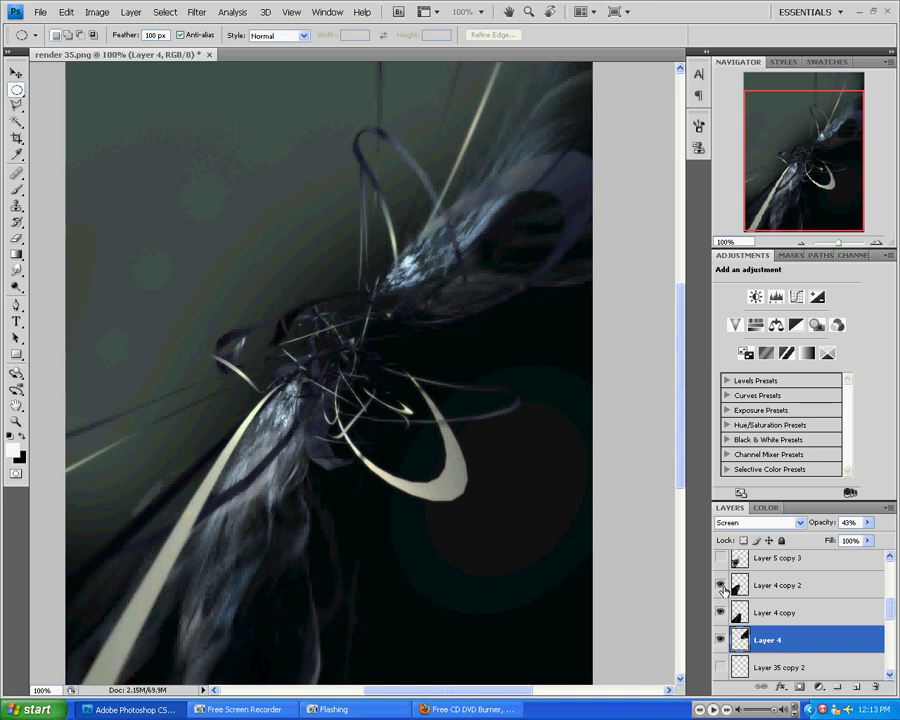
left_click(790, 585)
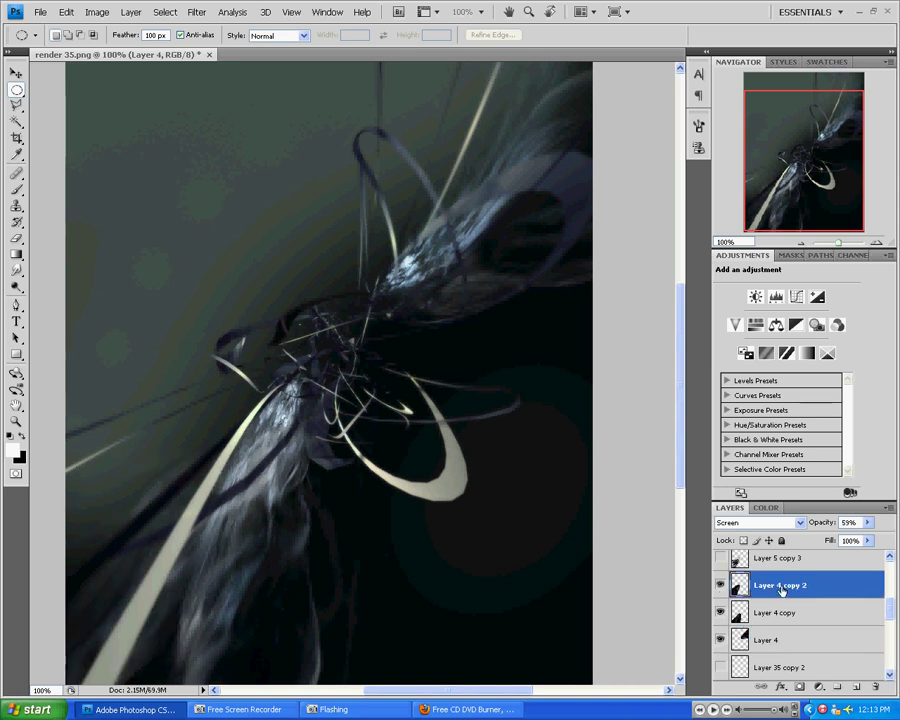
left_click(721, 585)
left_click(721, 585)
left_click(721, 585)
left_click(721, 585)
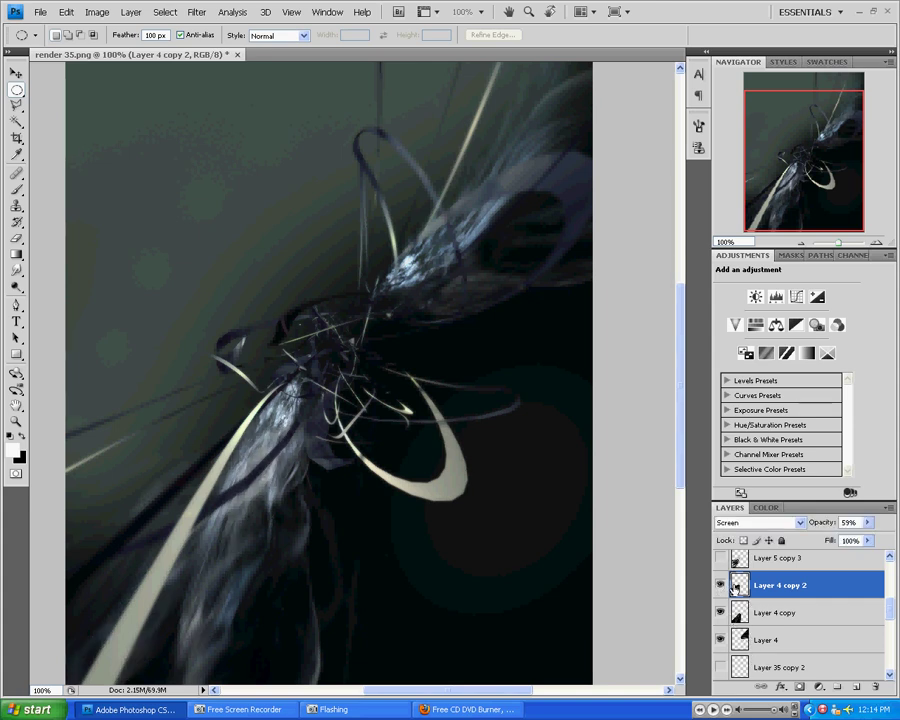
- Preview Layer 5 copy 3 over the lower-left streak, hide it again and select it
left_click(721, 563)
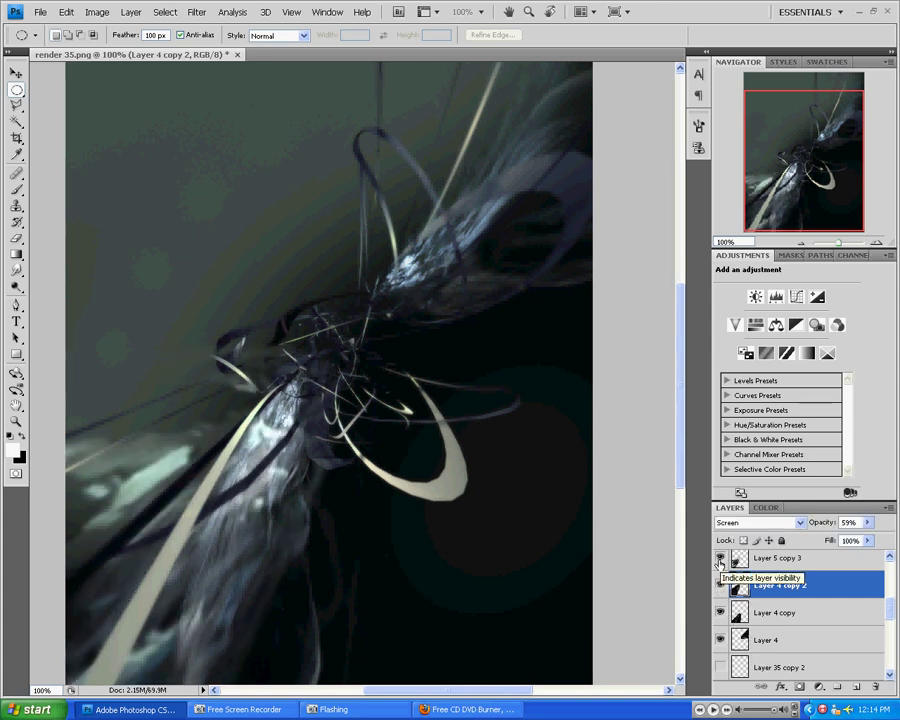
left_click(721, 563)
scroll(790, 620, "up", 1)
left_click(790, 620)
scroll(790, 617, "up", 1)
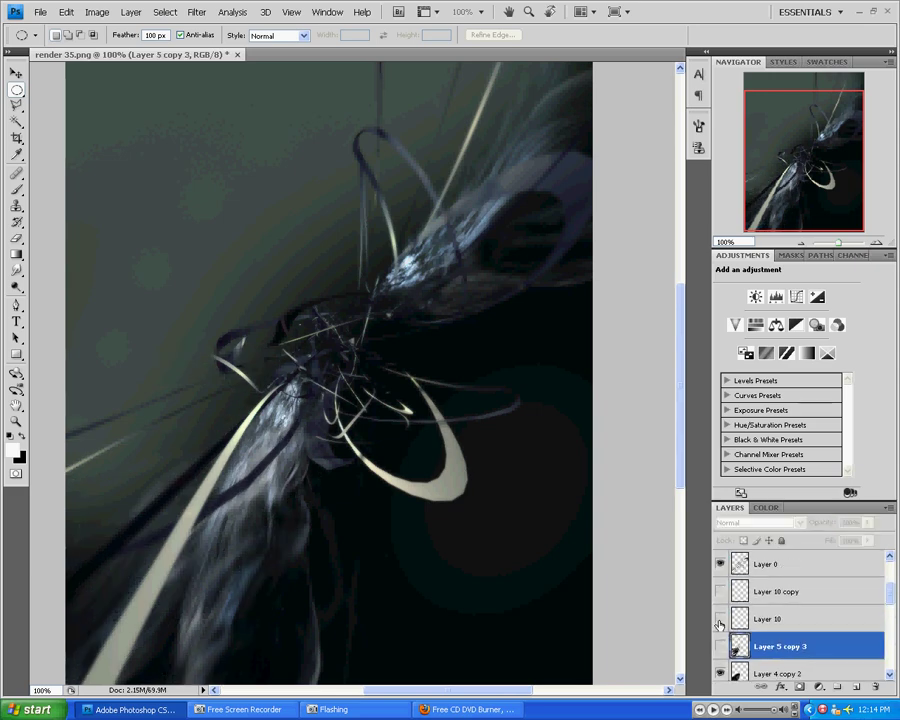
- Show Layer 5 above Layer 0 and select it
left_click(720, 619)
left_click(720, 592)
scroll(720, 590, "up", 2)
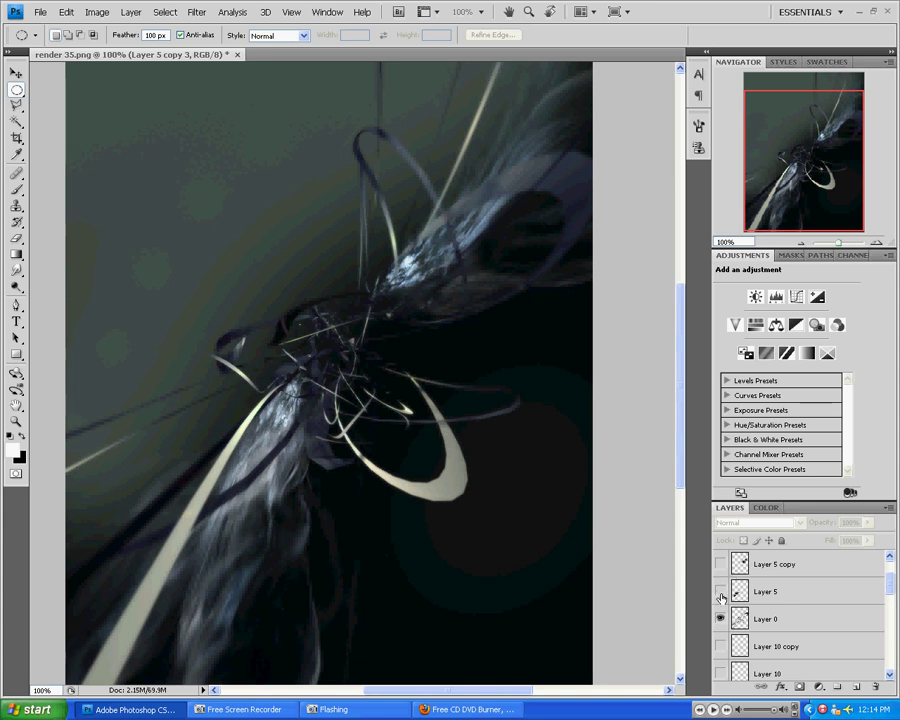
left_click(720, 592)
left_click(783, 598)
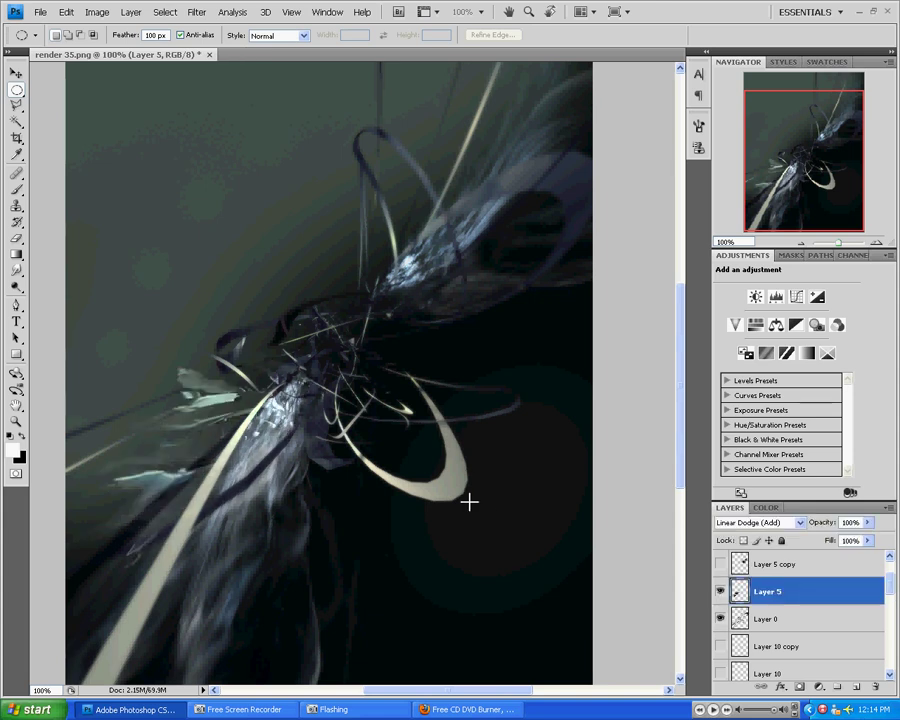
- Move Layer 5 onto the empty green area to present its warped shards, and return it to the render's lower-left streak
left_click_drag(303, 437, 294, 259)
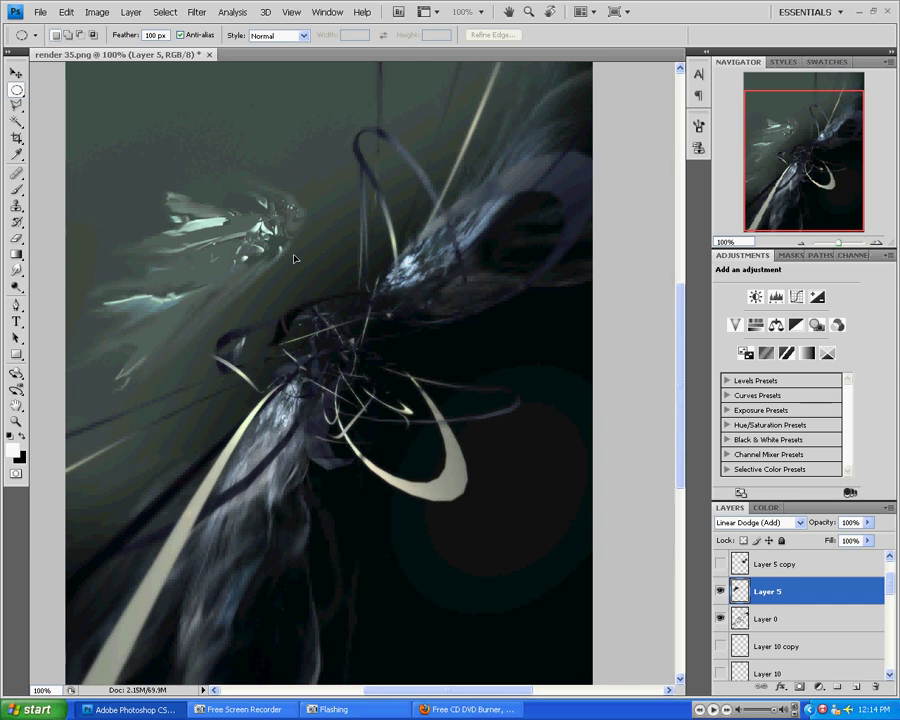
left_click_drag(269, 239, 309, 234)
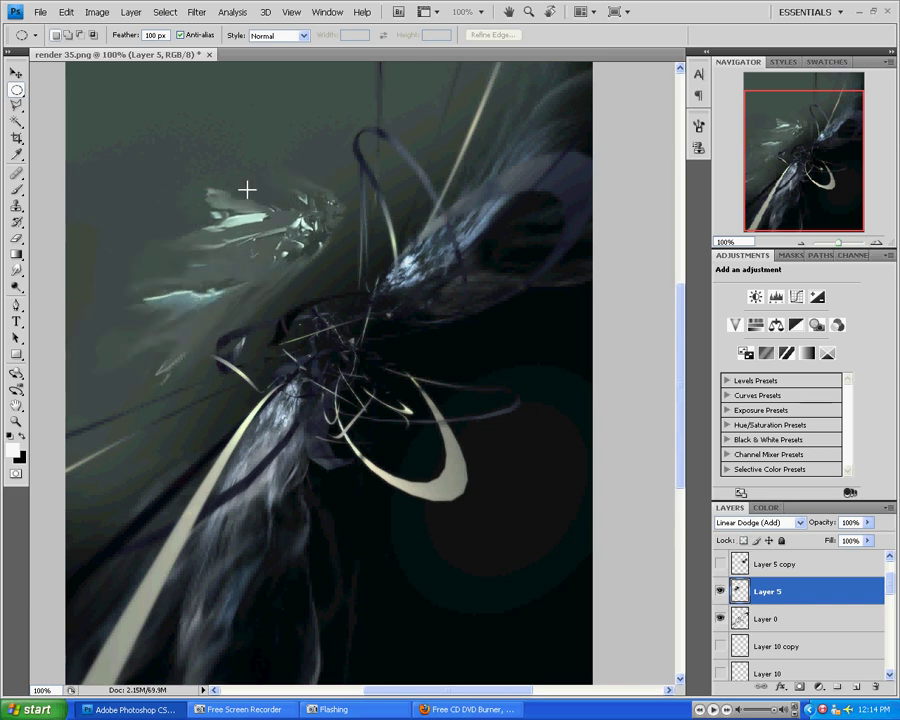
left_click(66, 12)
mouse_move(110, 252)
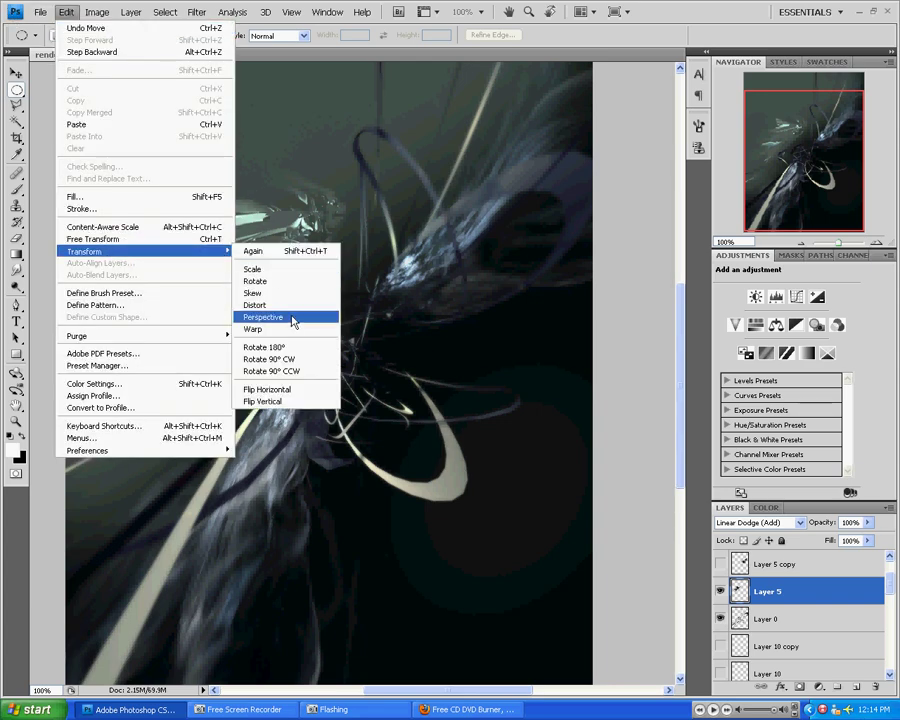
left_click(306, 180)
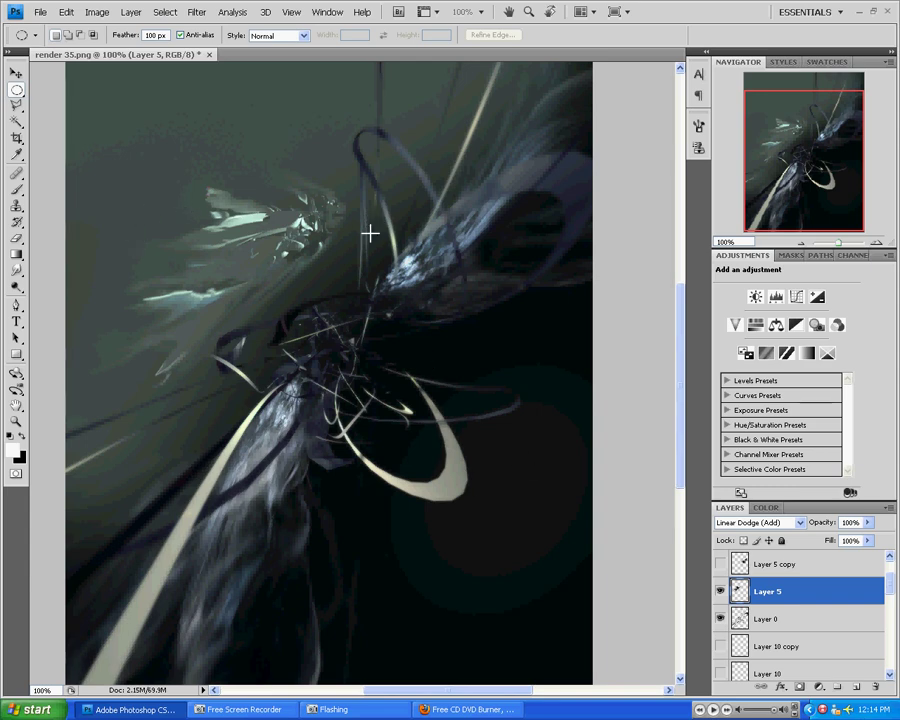
left_click_drag(370, 233, 333, 414)
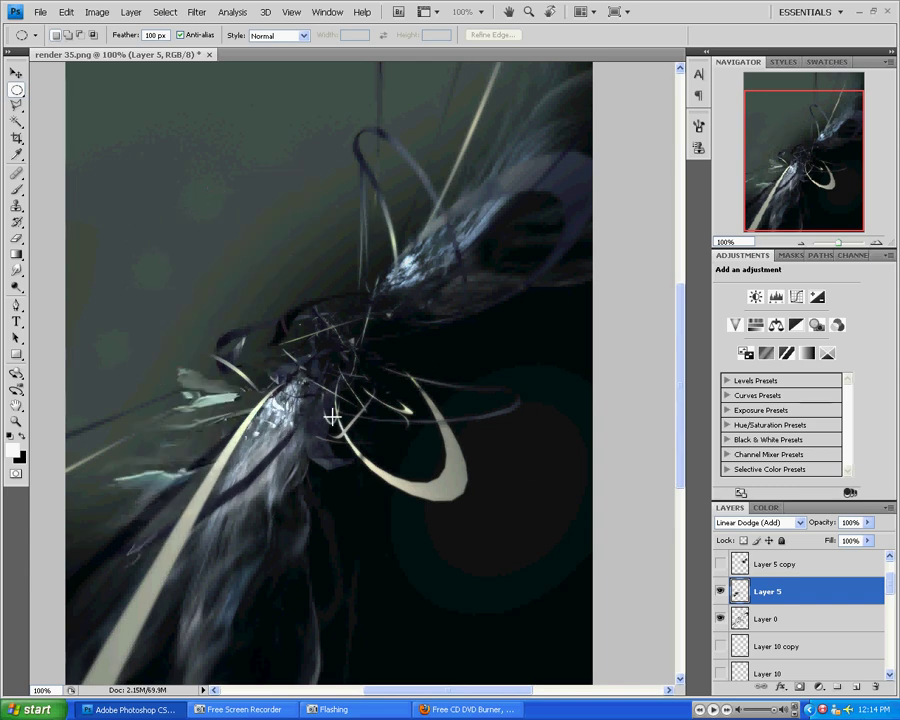
- Cycle Layer 5 through the blend modes from Normal via Linear Burn and Darker Color back to Linear Dodge (Add)
left_click(745, 522)
left_click(728, 183)
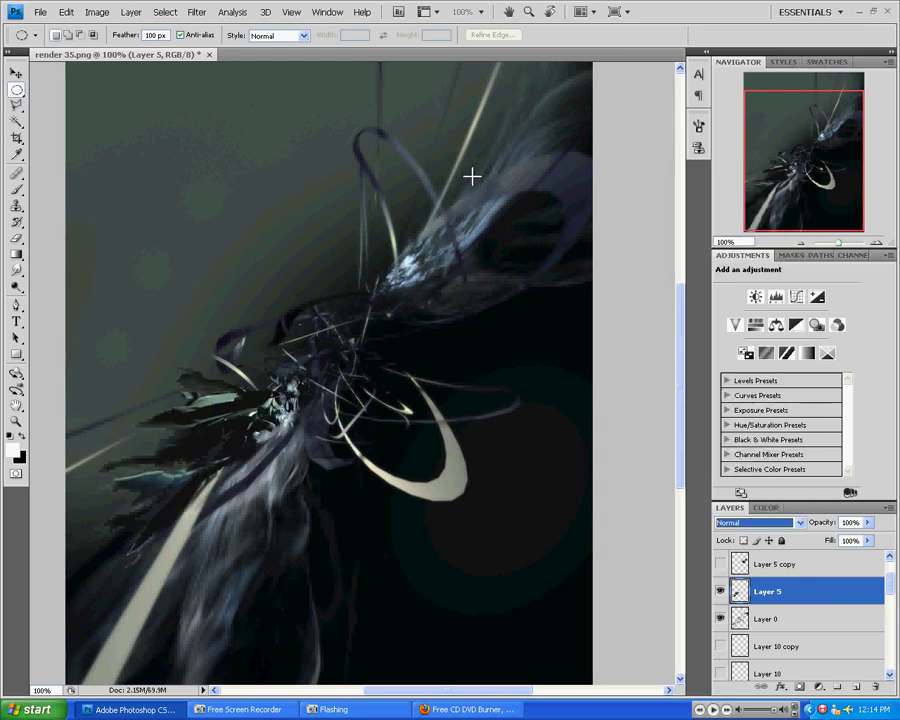
key("Down")
key("Down")
key("Down")
key("Down")
key("Down")
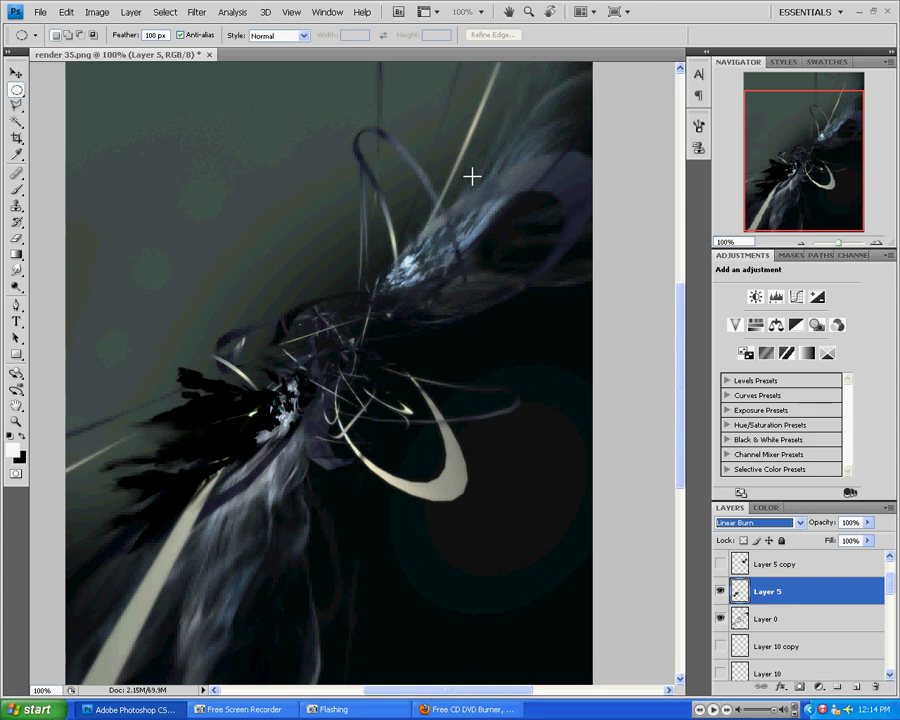
key("Down")
key("Down")
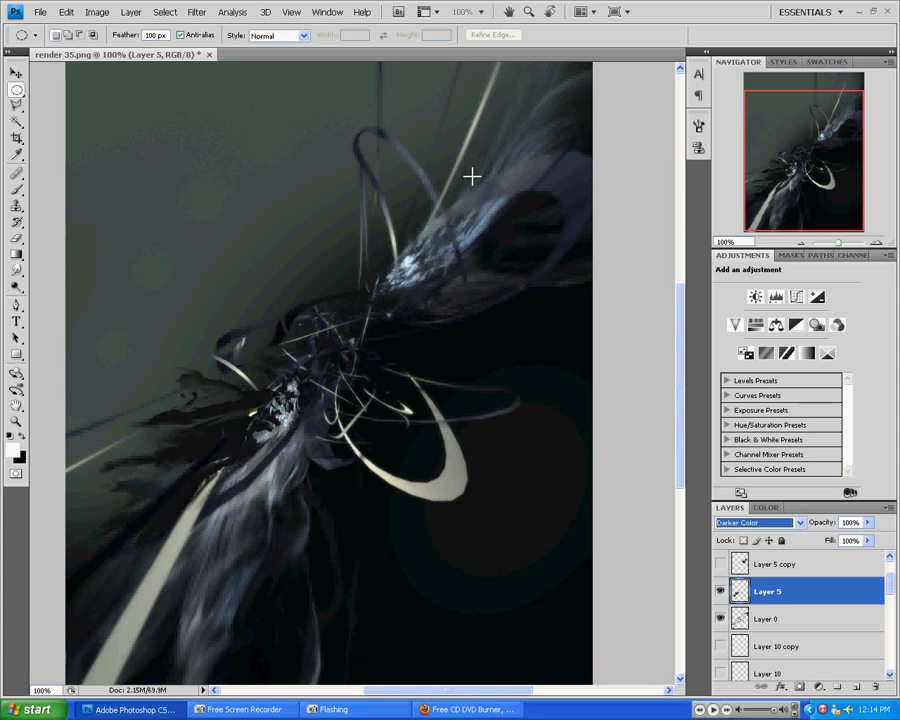
key("Down")
key("Down")
key("Down")
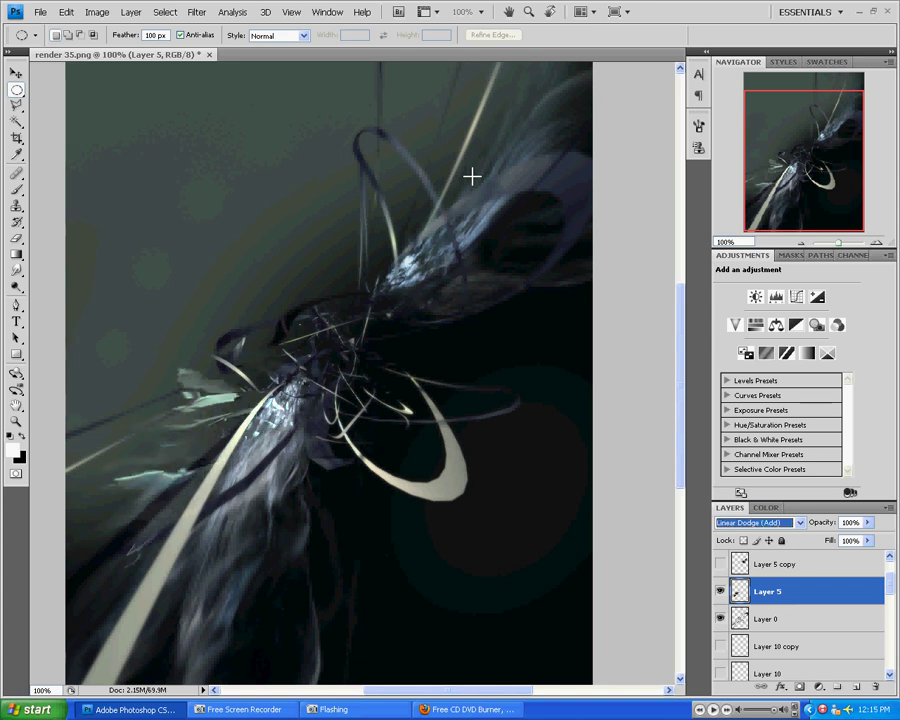
- Toggle Layer 5's visibility to compare the lower-left streak with and without its shards
left_click(720, 592)
left_click(720, 592)
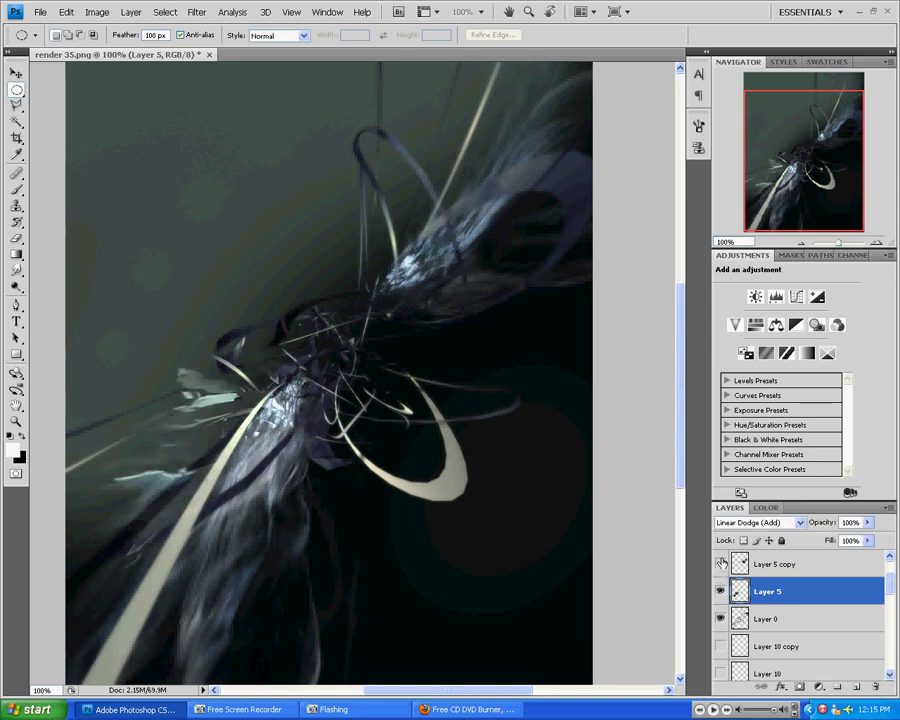
left_click(720, 591)
left_click(720, 591)
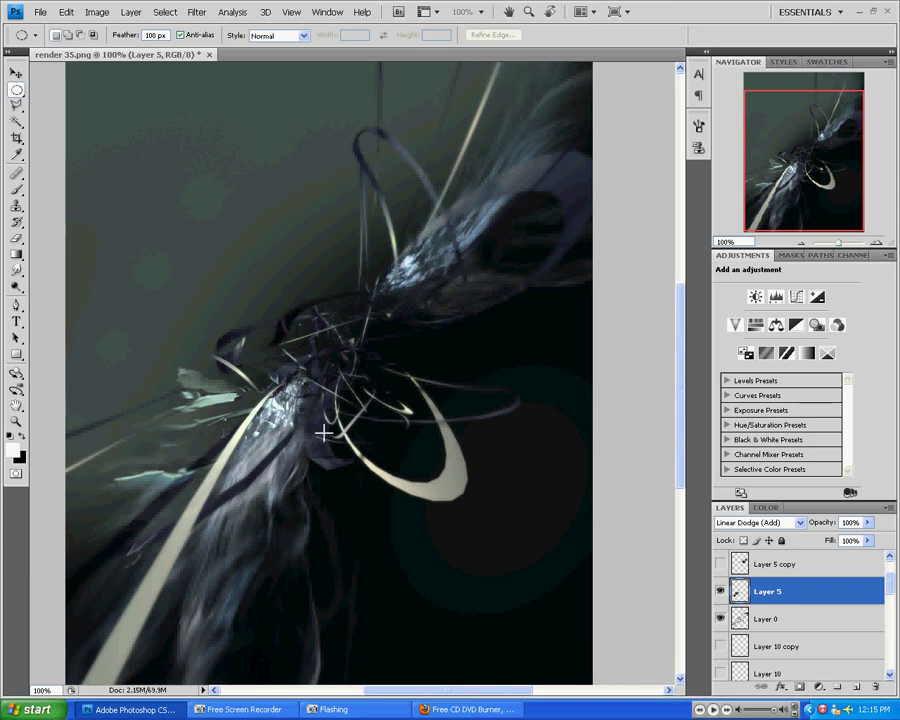
- Preview Layer 5 copy over the upper-right streak and leave it shown
left_click(721, 565)
left_click(721, 565)
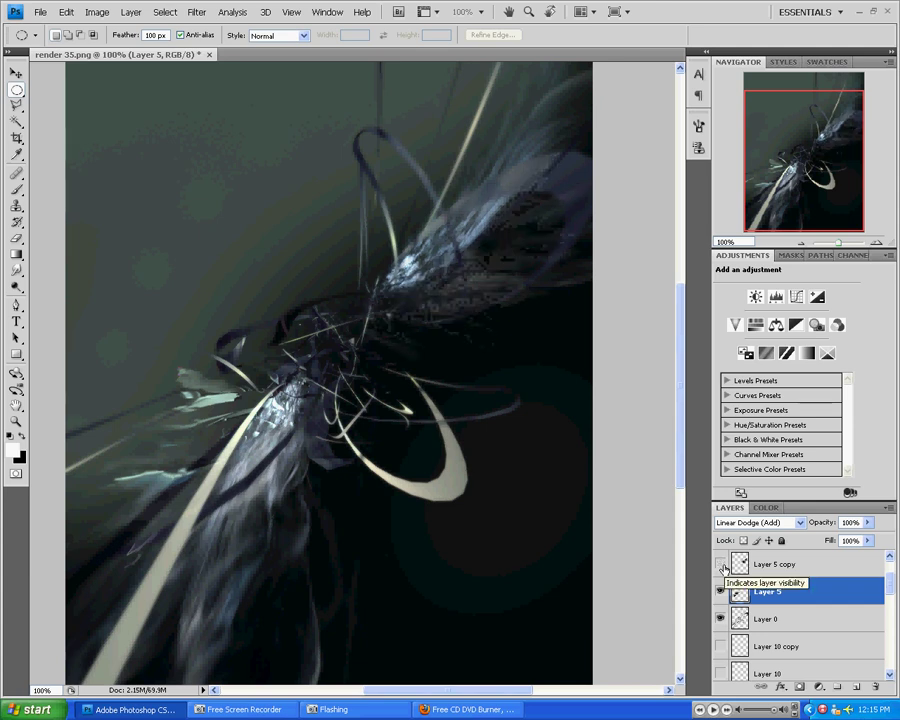
left_click(720, 565)
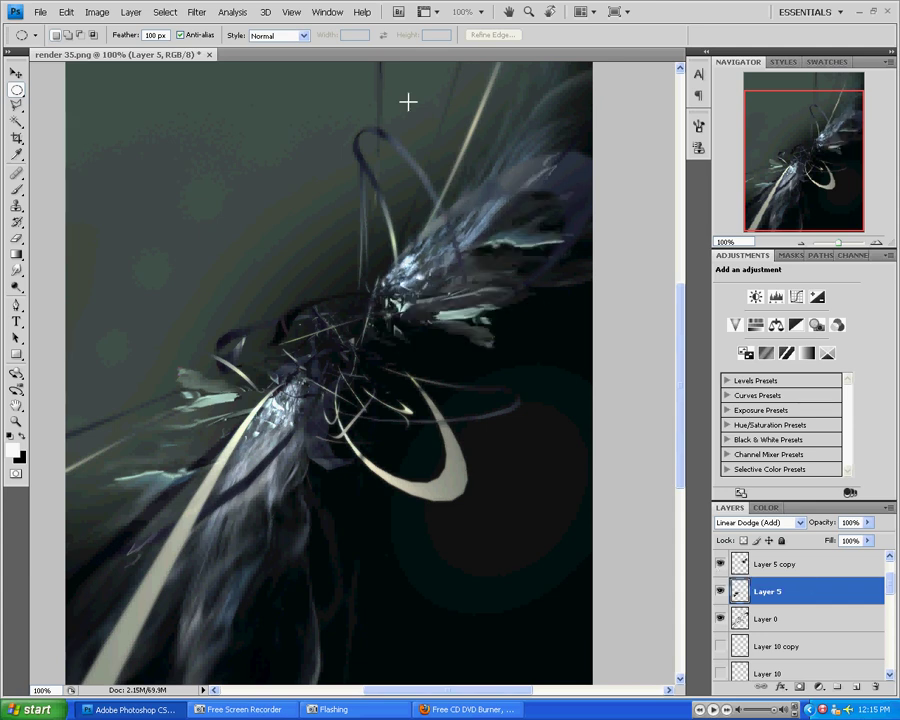
- Show Layer 5 copy 3 over the lower-left streak and Layer 5 copy 2 over the upper-right streak
left_click(781, 565)
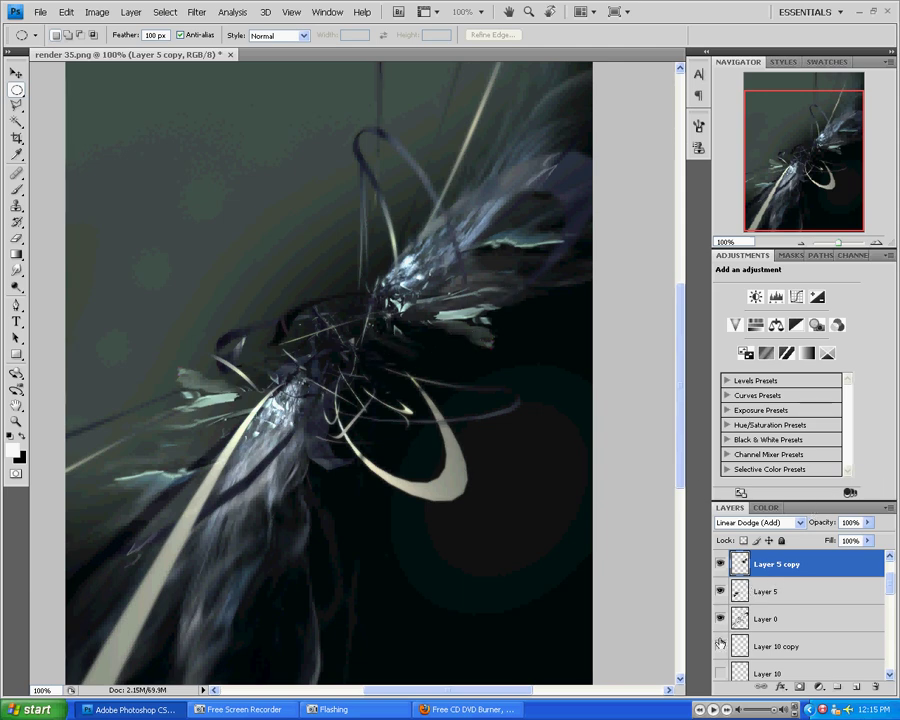
left_click(786, 643)
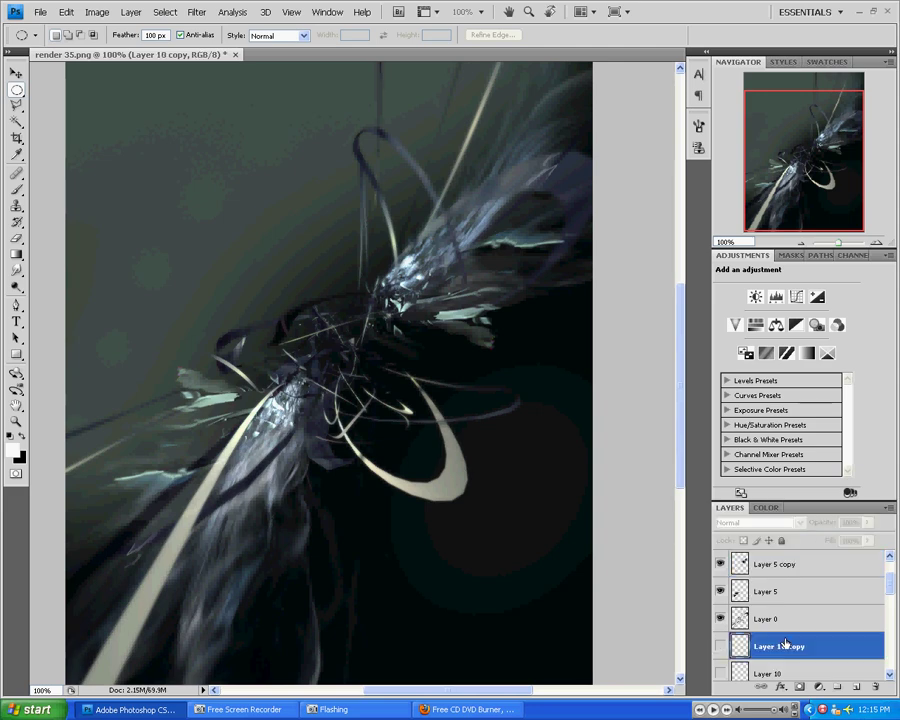
left_click_drag(891, 592, 893, 608)
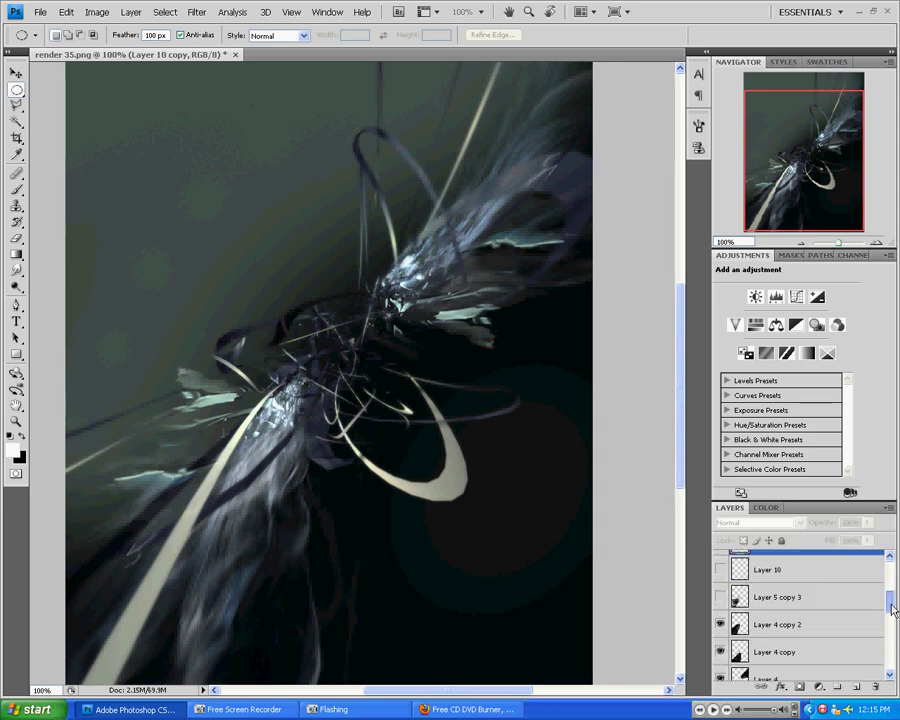
left_click(719, 599)
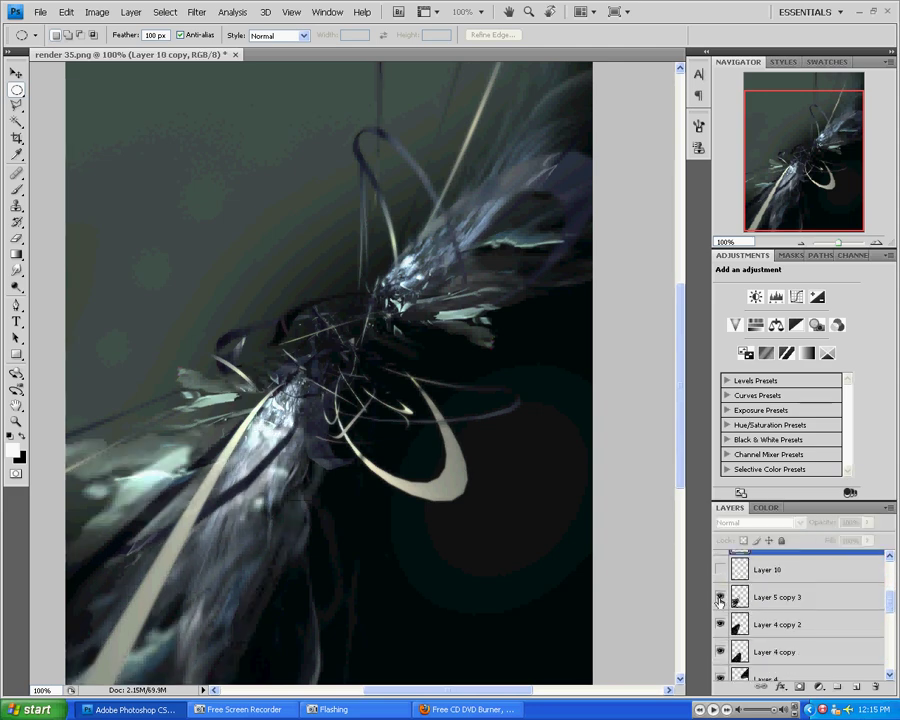
left_click(806, 606)
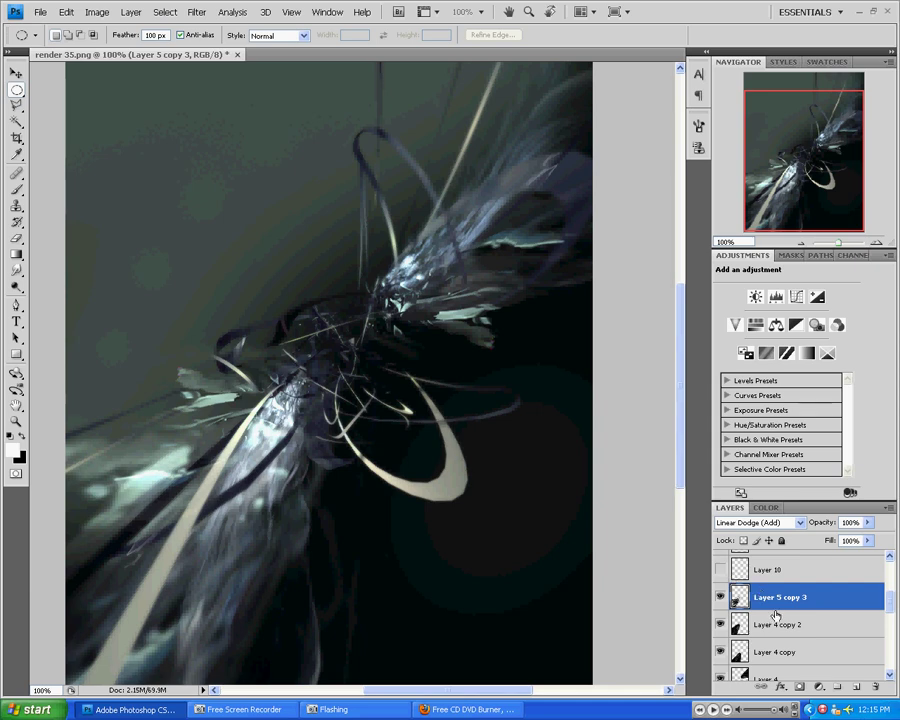
scroll(891, 600, "up", 5)
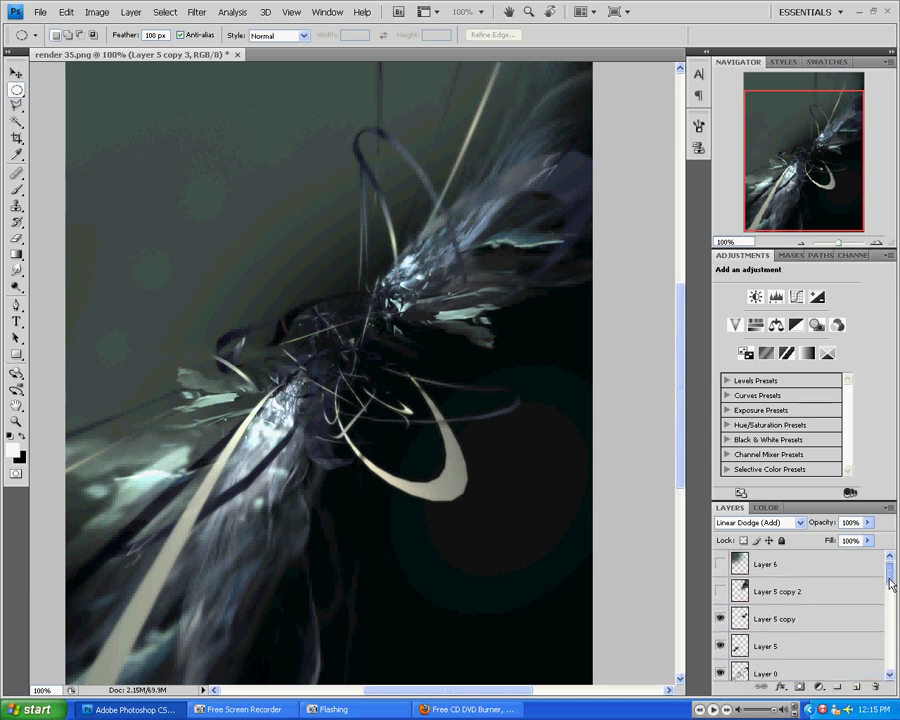
left_click(721, 592)
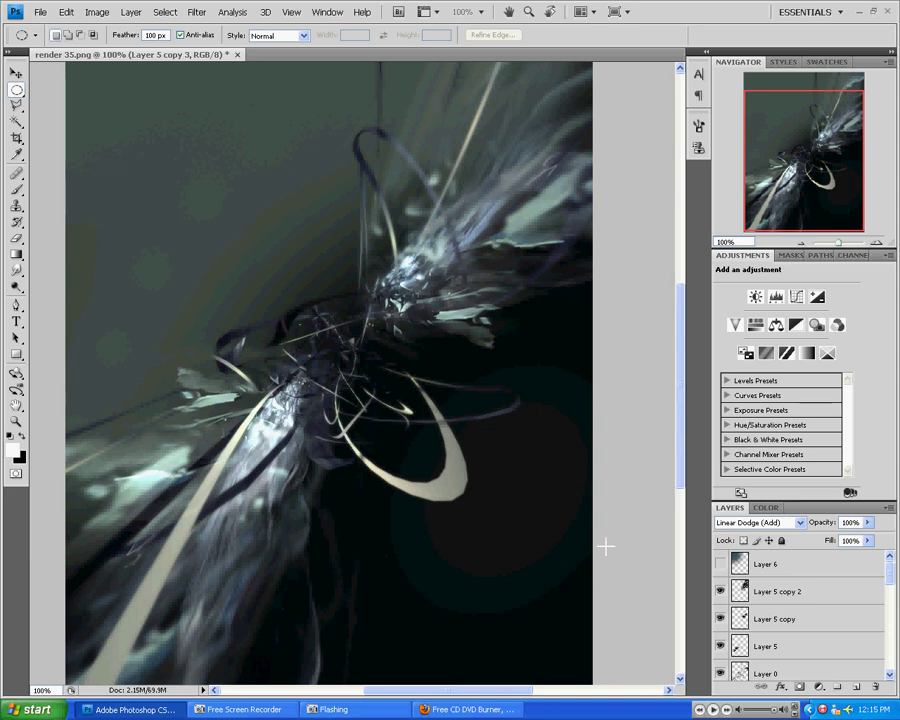
- Toggle Layer 5 copy's visibility to compare the upper-right streak with and without its shards
left_click(779, 621)
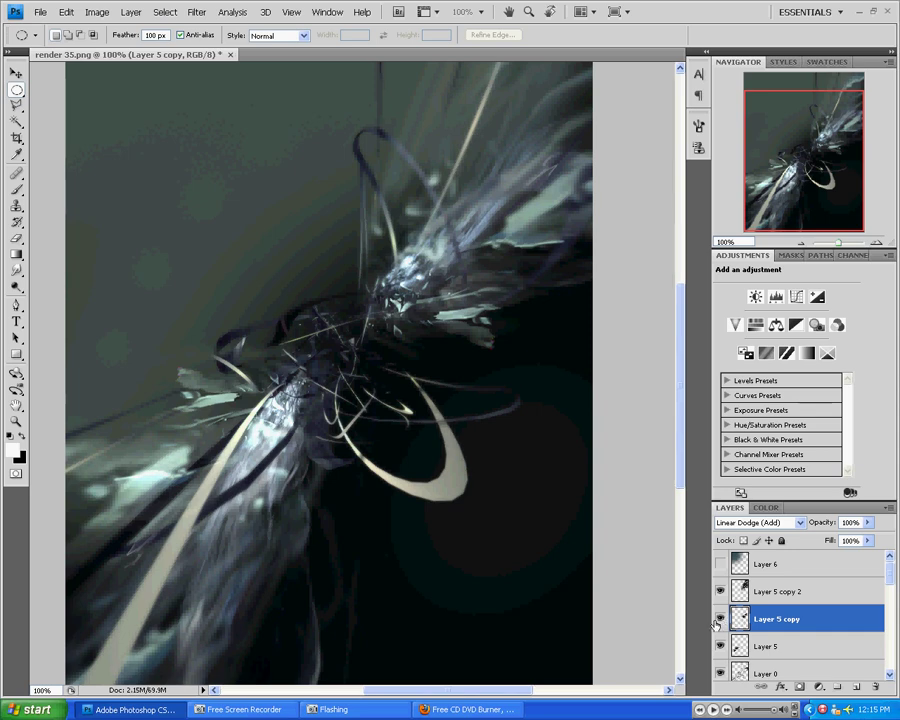
left_click(720, 619)
left_click(720, 619)
- Remove Layer 5's pale shards beside the upper end of the lower-left streak using the Smudge and Eraser tools
left_click(745, 646)
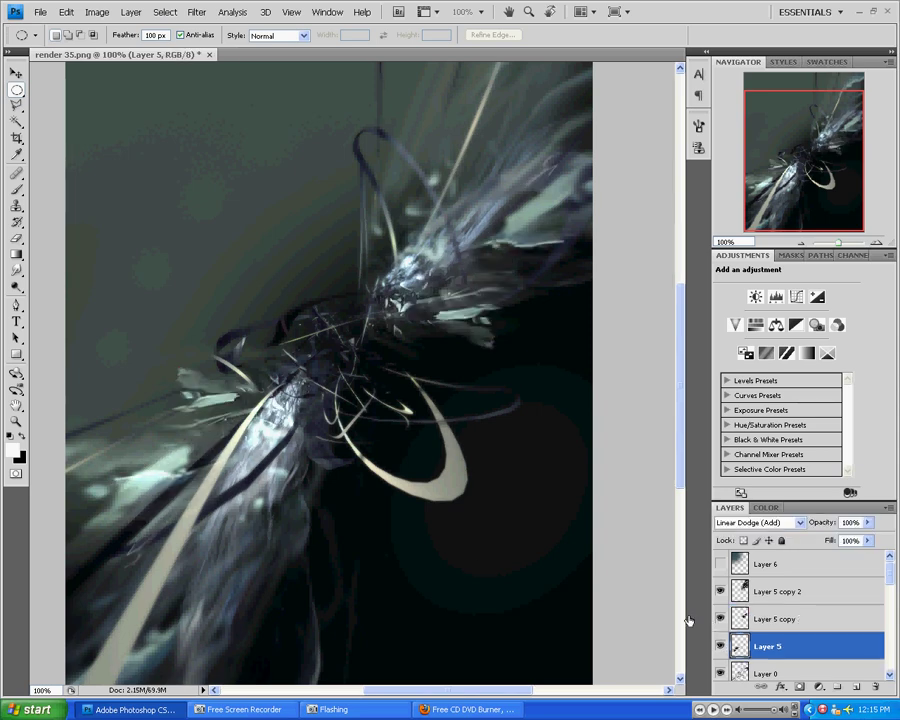
left_click(16, 270)
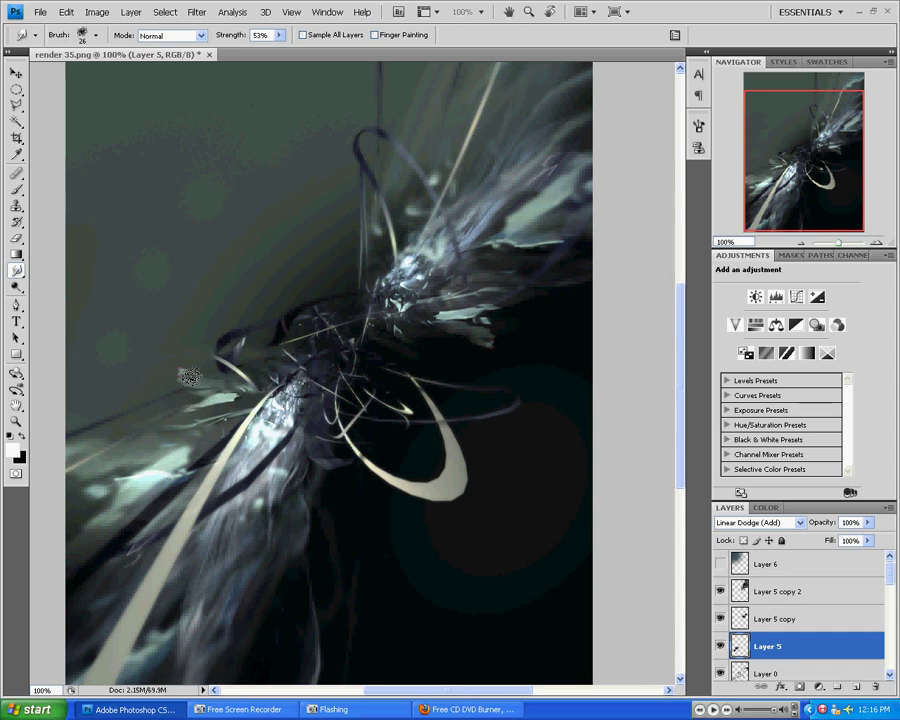
left_click(16, 238)
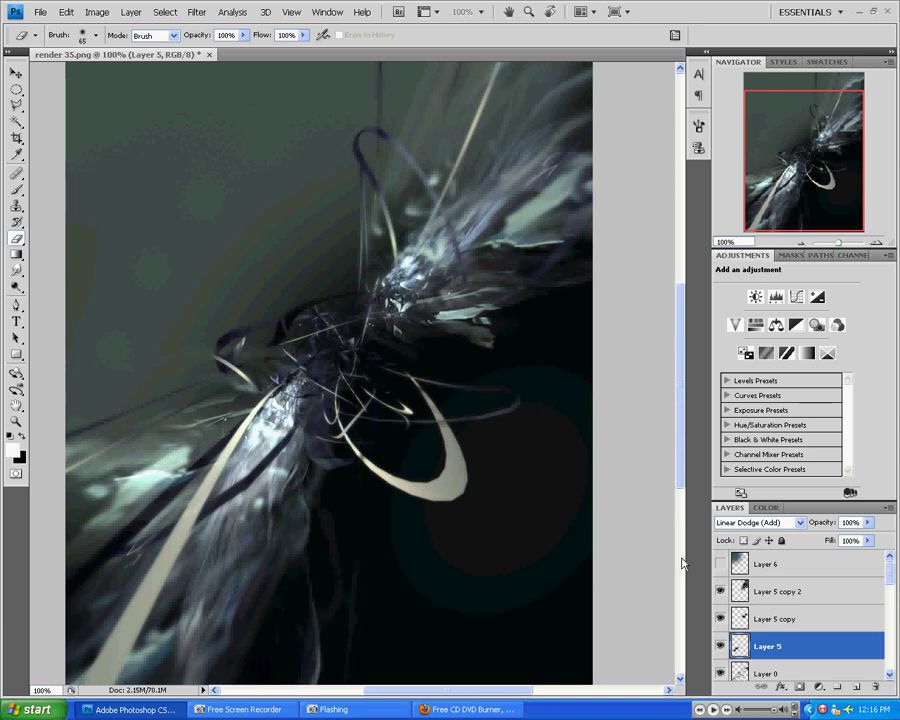
- Show Layer 10 copy and Layer 10 to add the small bright specks over both streaks
scroll(788, 644, "down", 1)
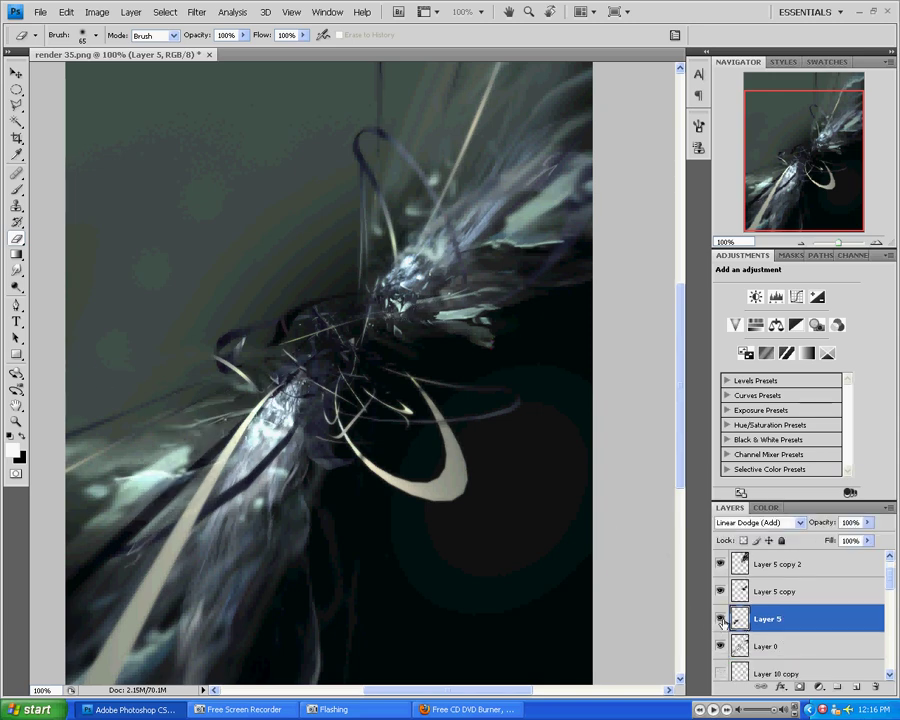
scroll(773, 621, "down", 1)
scroll(729, 628, "down", 1)
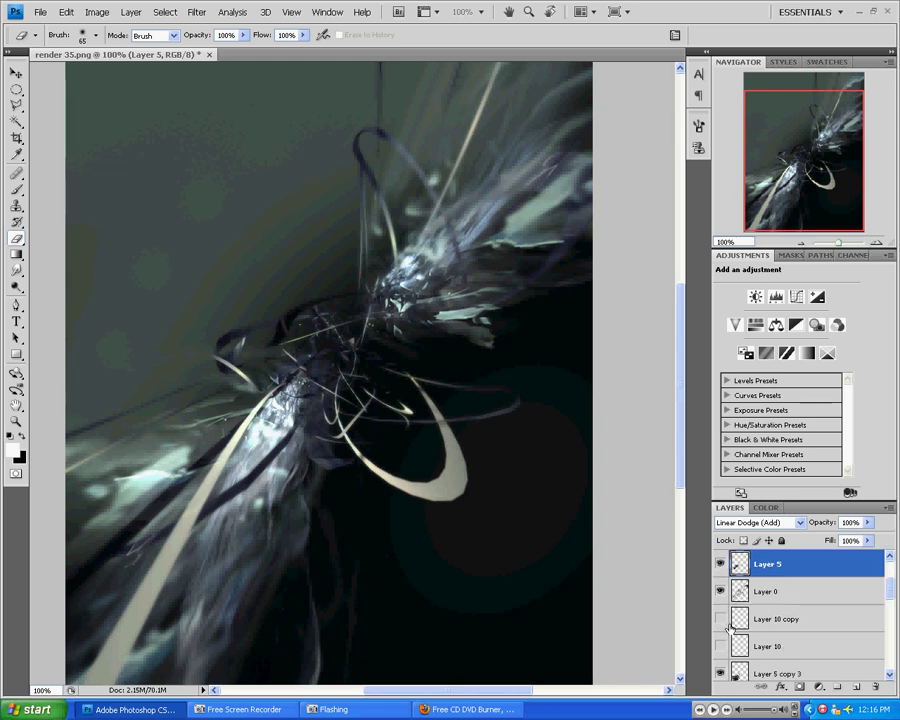
scroll(722, 621, "up", 3)
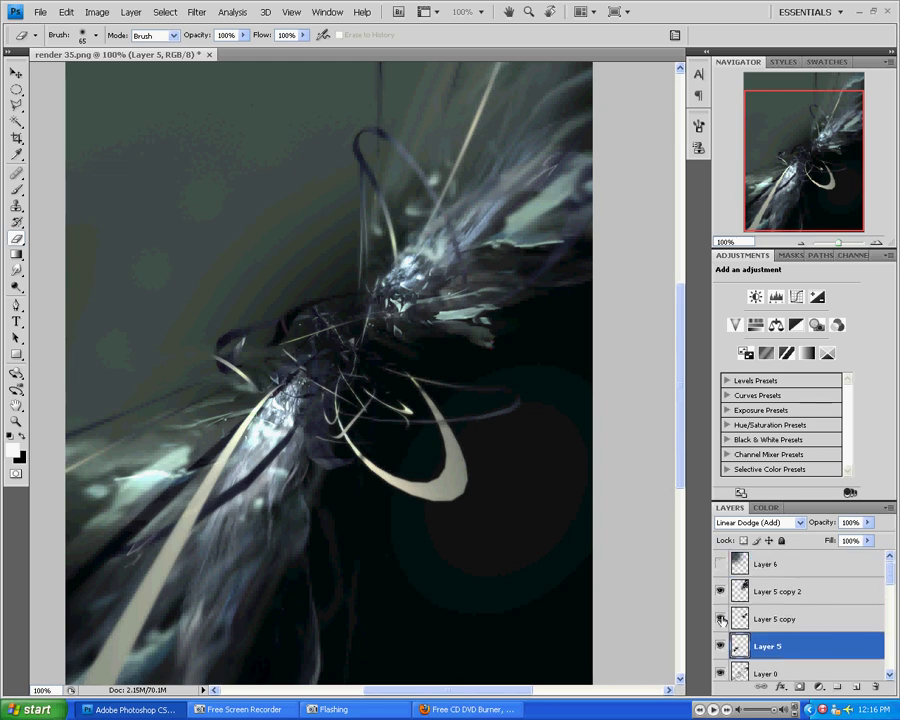
scroll(722, 621, "down", 3)
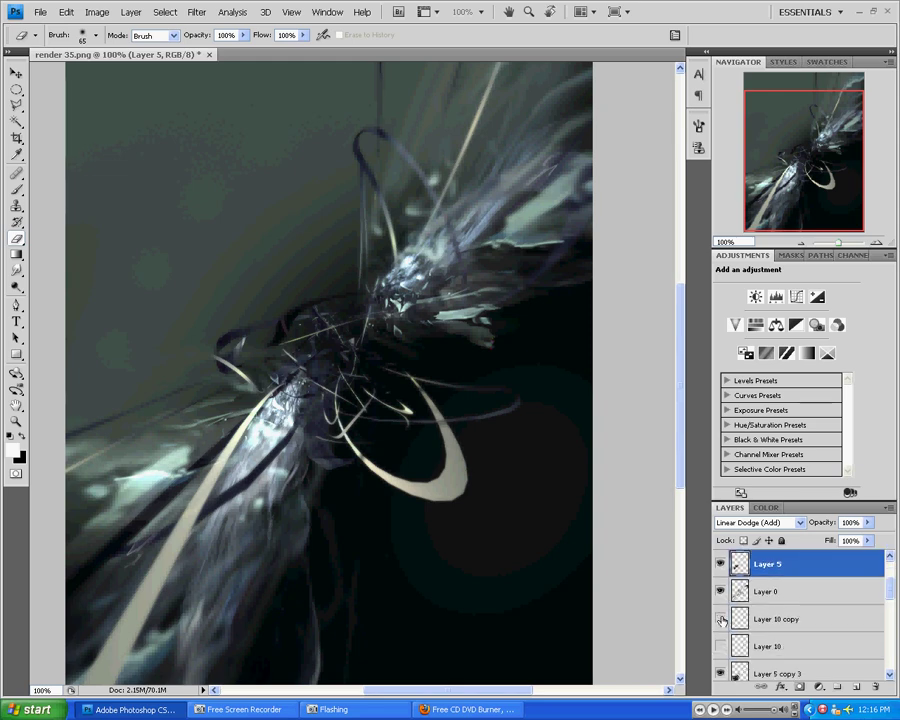
left_click(722, 621)
left_click(720, 646)
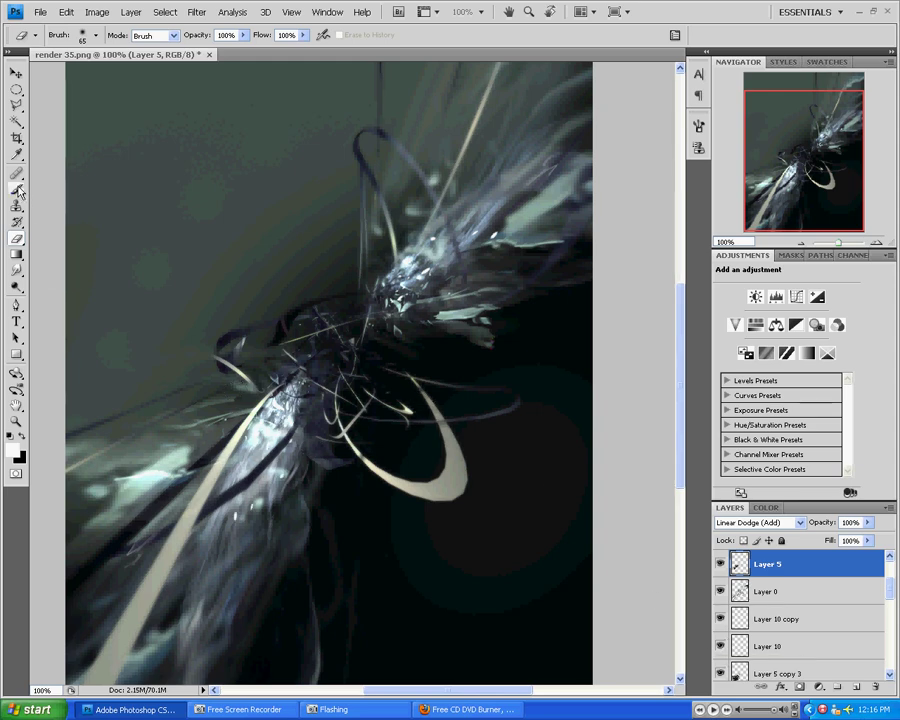
- Load the Basic Brushes set for the Brush tool and choose the hard round 38 px tip
key("b")
left_click(97, 38)
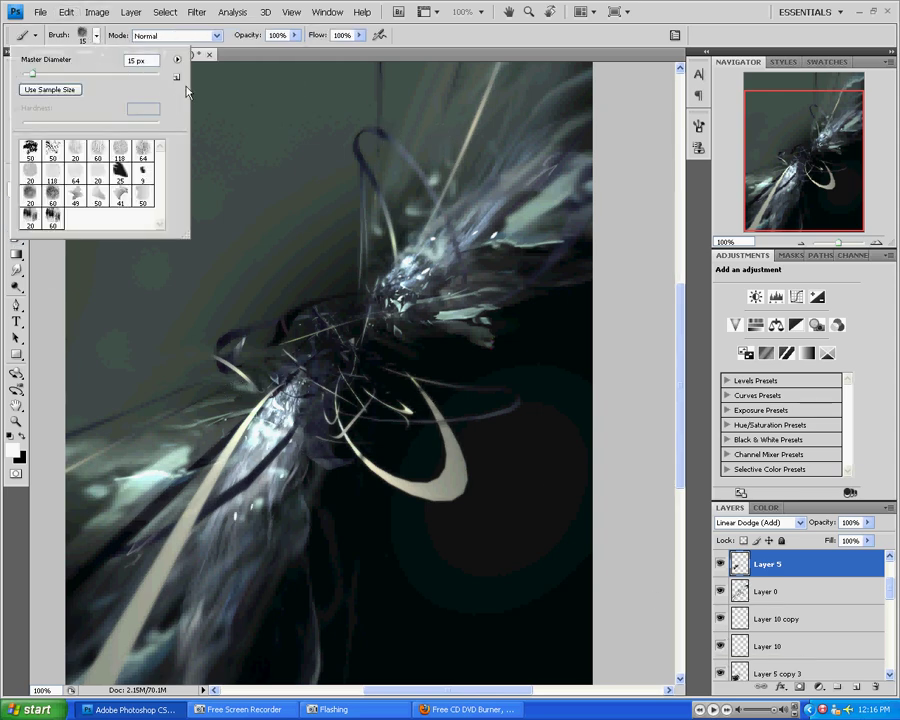
left_click(177, 60)
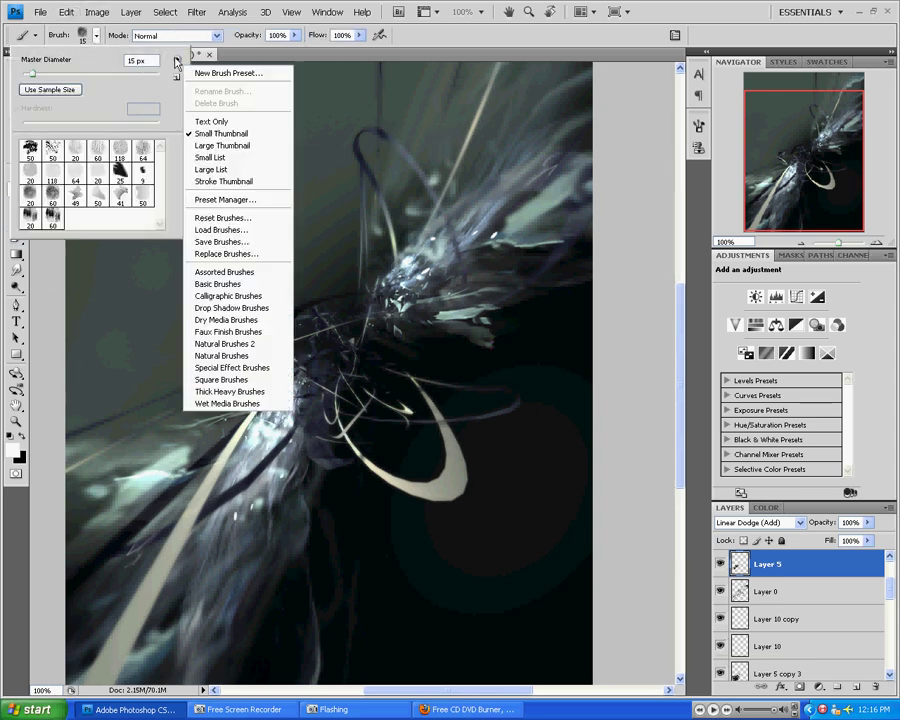
left_click(228, 284)
left_click(424, 266)
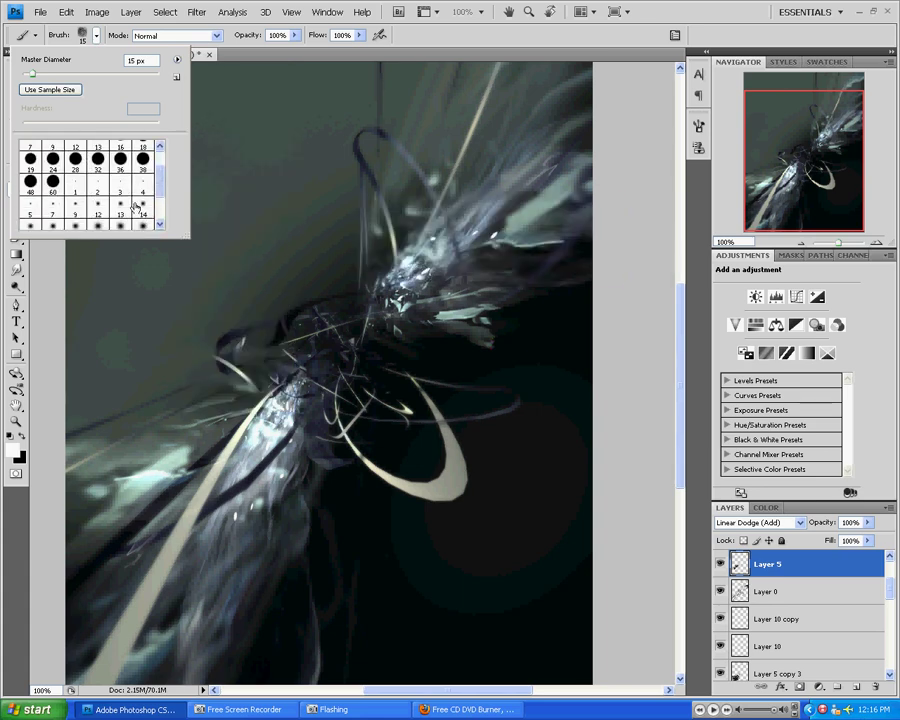
left_click(142, 178)
- Enable Shape Dynamics for the brush, preview its tip spacing at 1%, and set the spacing to 387%
left_click(698, 125)
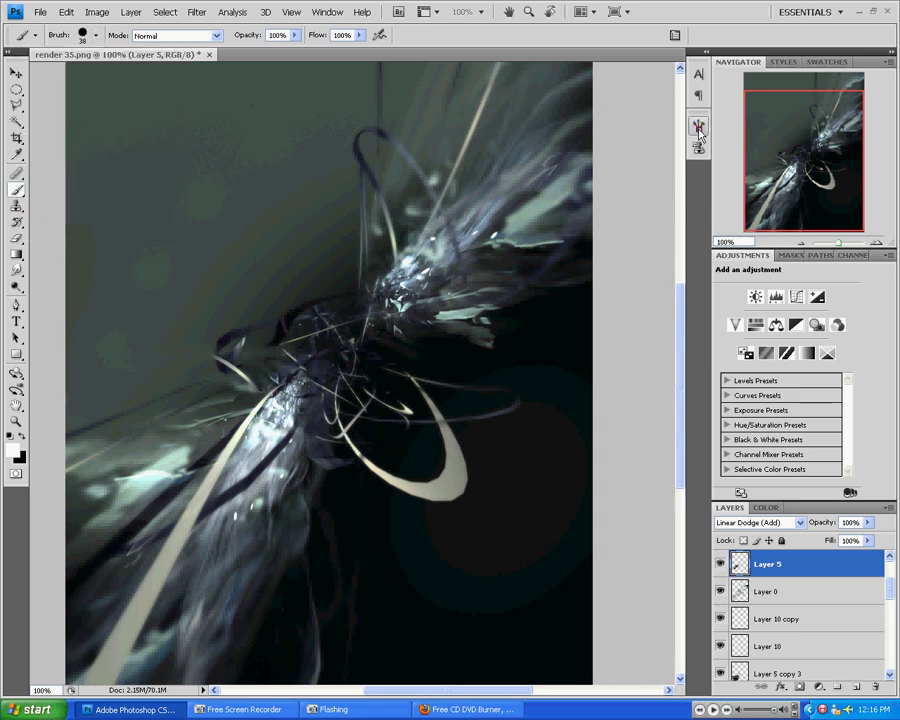
left_click(698, 125)
left_click(445, 170)
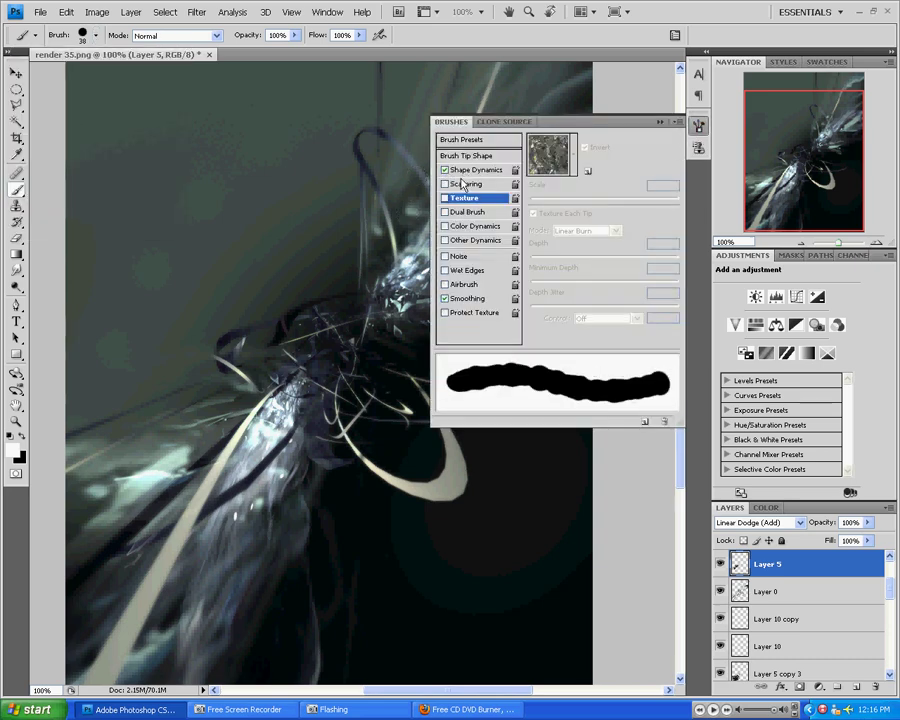
left_click(472, 170)
left_click(466, 156)
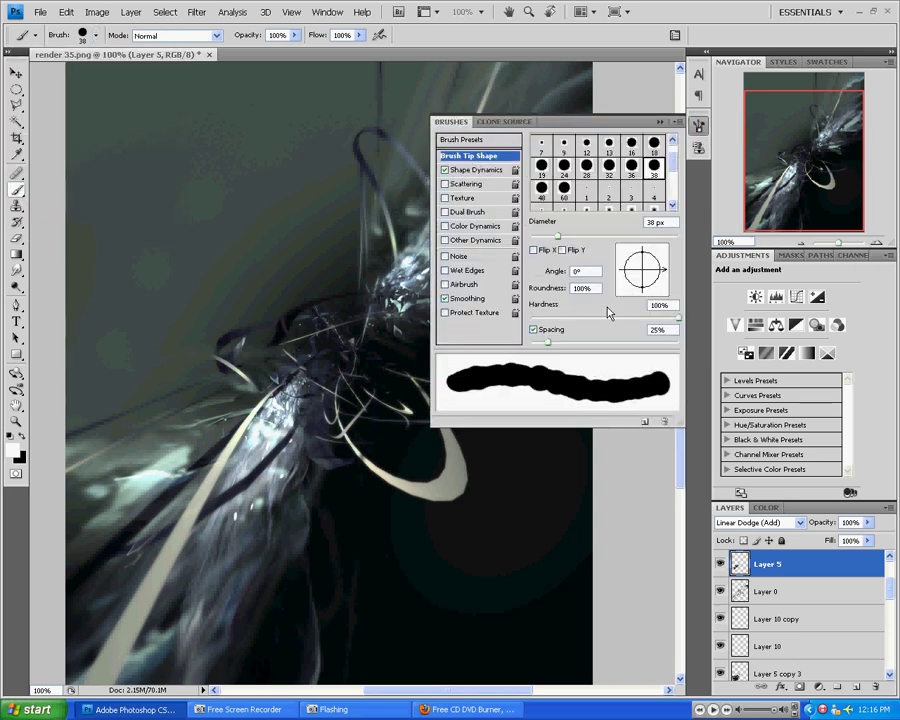
mouse_move(548, 345)
left_mouse_down()
mouse_move(658, 344)
mouse_move(519, 346)
left_mouse_up()
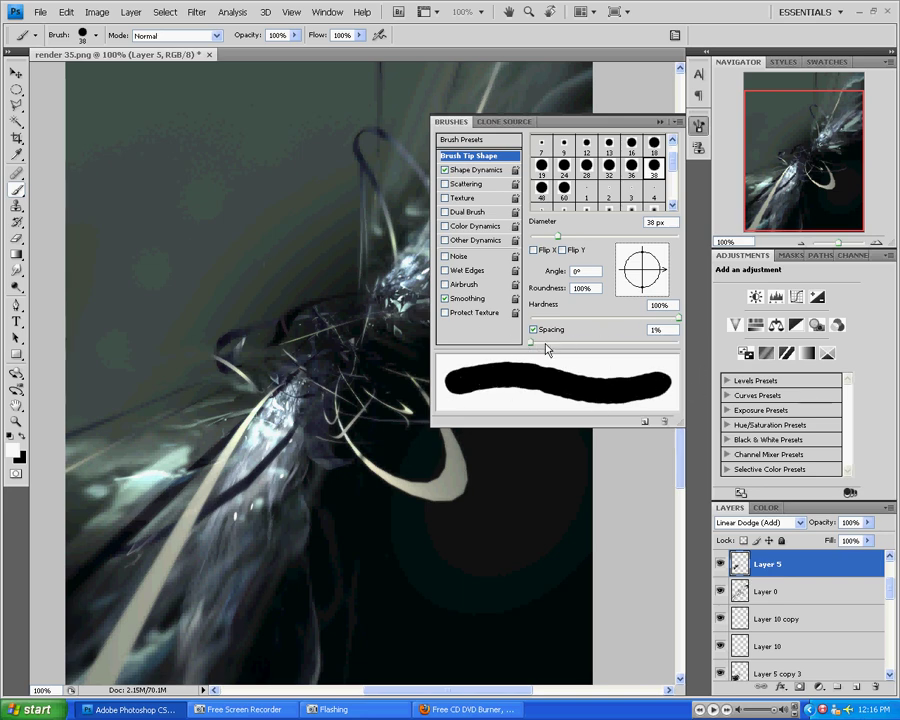
mouse_move(530, 343)
left_mouse_down()
mouse_move(675, 350)
mouse_move(641, 354)
mouse_move(657, 354)
left_mouse_up()
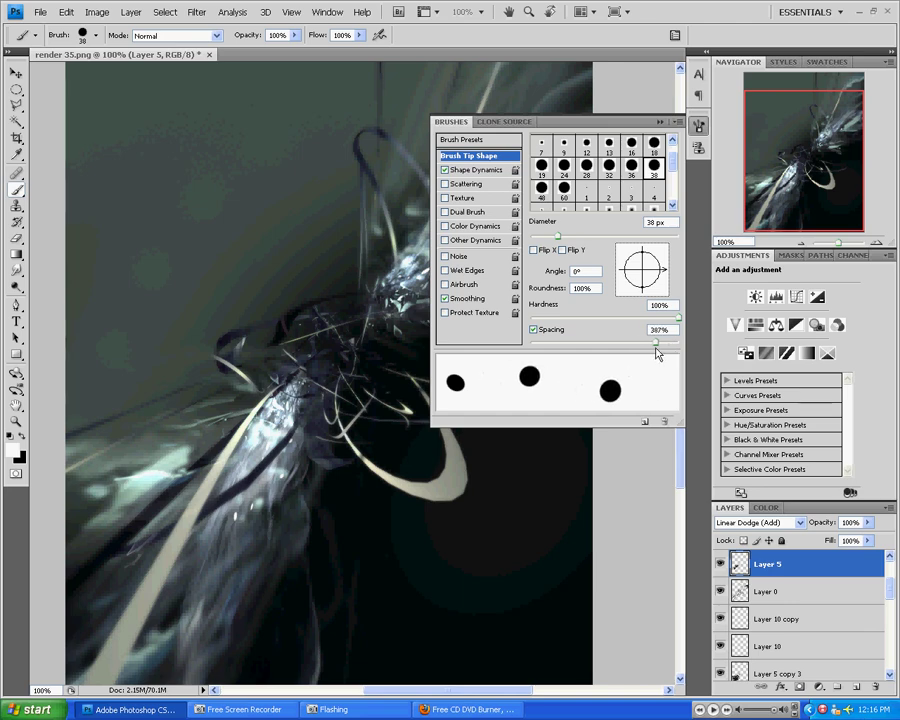
- Enable Scattering for the brush with a scatter of 360% on both axes
left_click(446, 184)
left_click(463, 186)
mouse_move(532, 150)
left_mouse_down()
mouse_move(592, 156)
mouse_move(578, 154)
mouse_move(584, 150)
left_mouse_up()
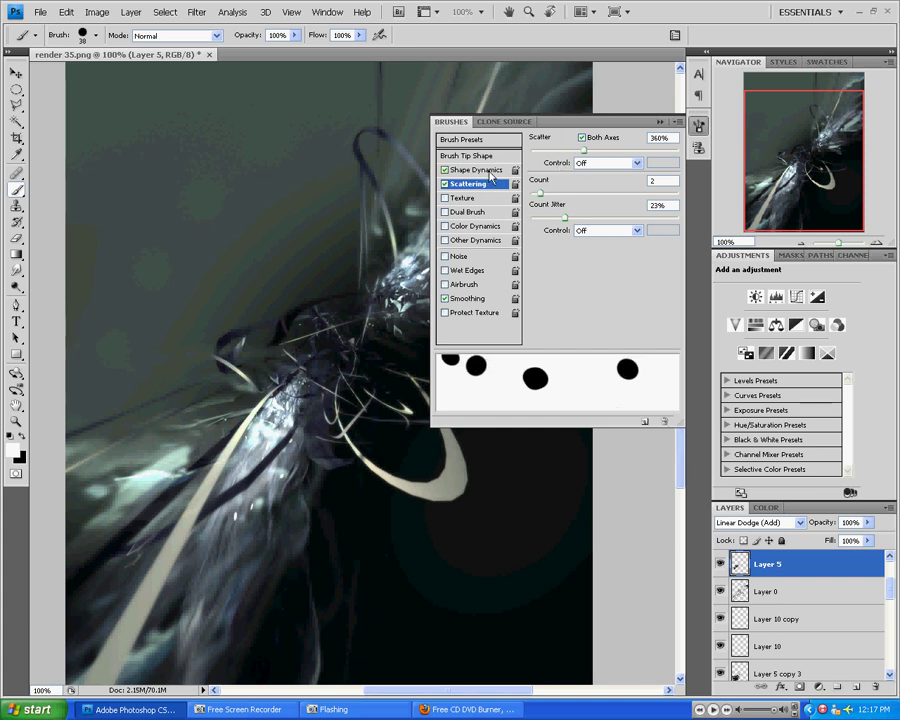
- Set the brush's roundness jitter to 66% and minimum roundness to 25%, and lower its angle jitter and minimum diameter
left_click(478, 170)
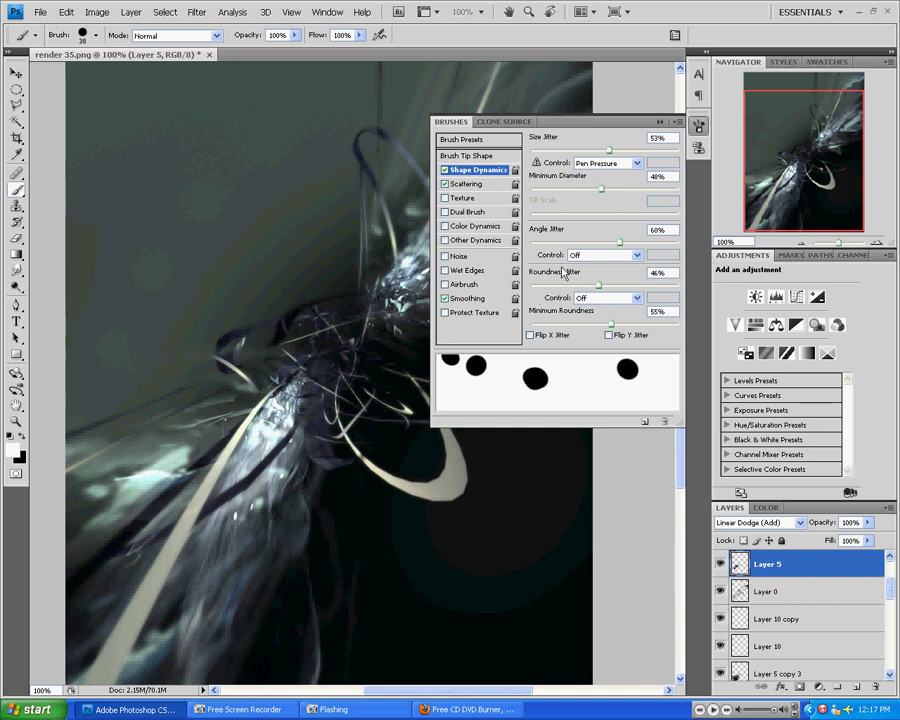
left_click_drag(598, 286, 566, 330)
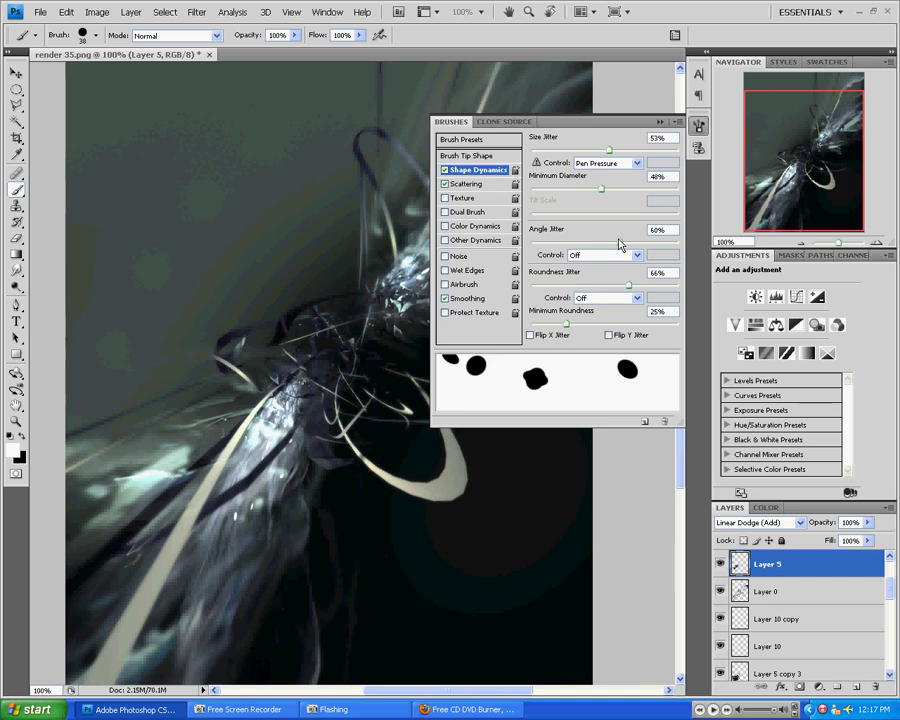
left_click_drag(620, 244, 576, 244)
mouse_move(596, 190)
left_mouse_down()
mouse_move(619, 199)
mouse_move(533, 190)
mouse_move(660, 200)
mouse_move(560, 214)
left_mouse_up()
- Lower the brush's scatter amount and reduce its count to the minimum, closing the brush settings
left_click(468, 184)
left_click_drag(594, 152, 561, 151)
left_click_drag(541, 193, 529, 194)
left_click_drag(561, 151, 552, 162)
left_click(697, 128)
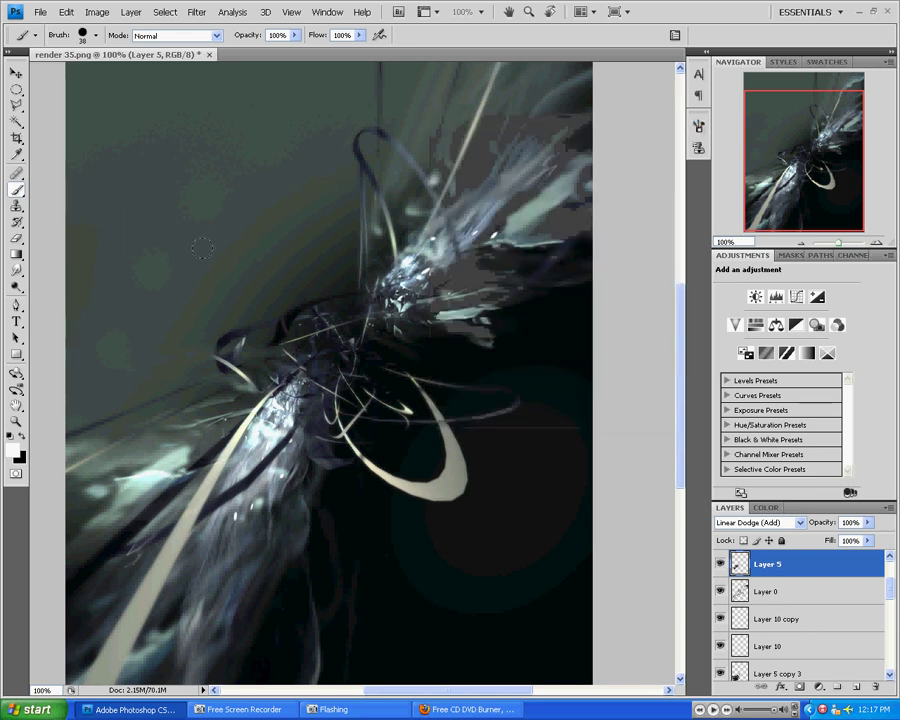
- Undo a test dab on Layer 5, and dab fourteen white spots across the composition on a new layer
left_click(227, 161)
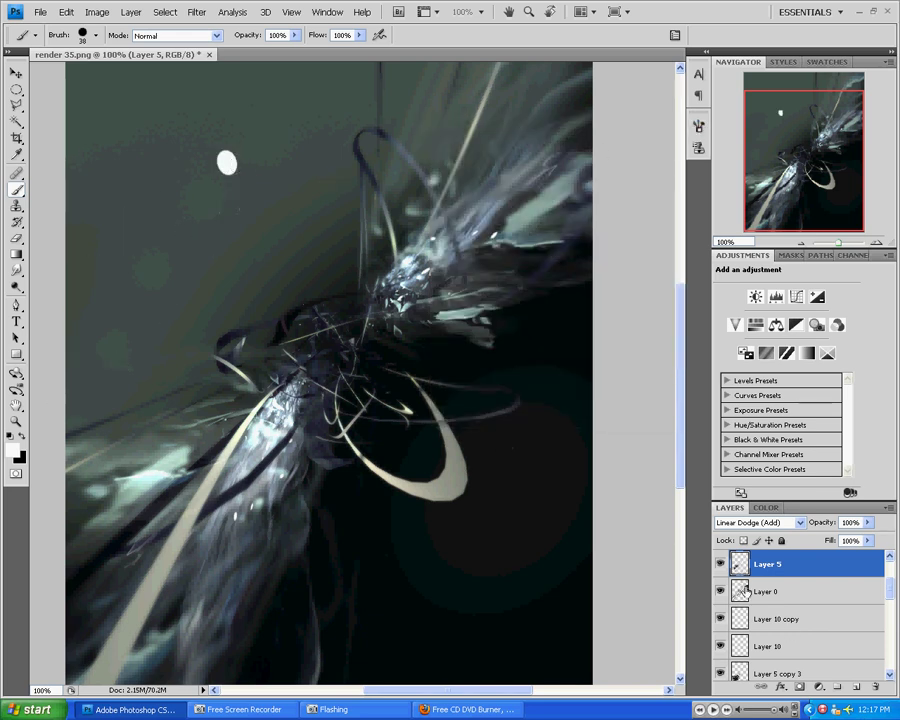
key("ctrl+z")
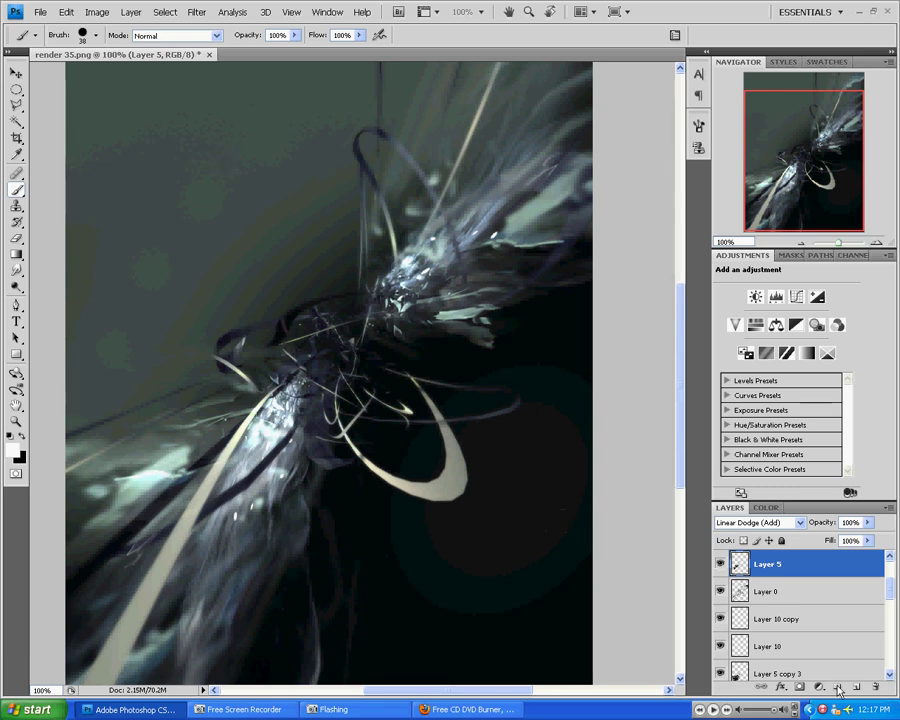
left_click(854, 689)
left_click(218, 172)
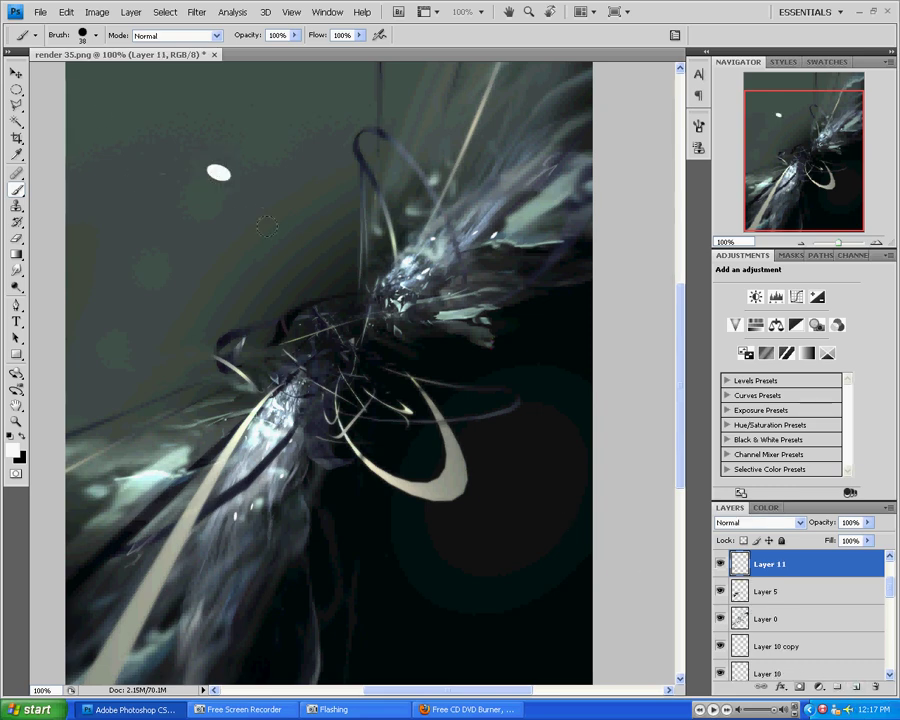
left_click(274, 224)
left_click(198, 277)
left_click(333, 338)
left_click(378, 441)
left_click(463, 529)
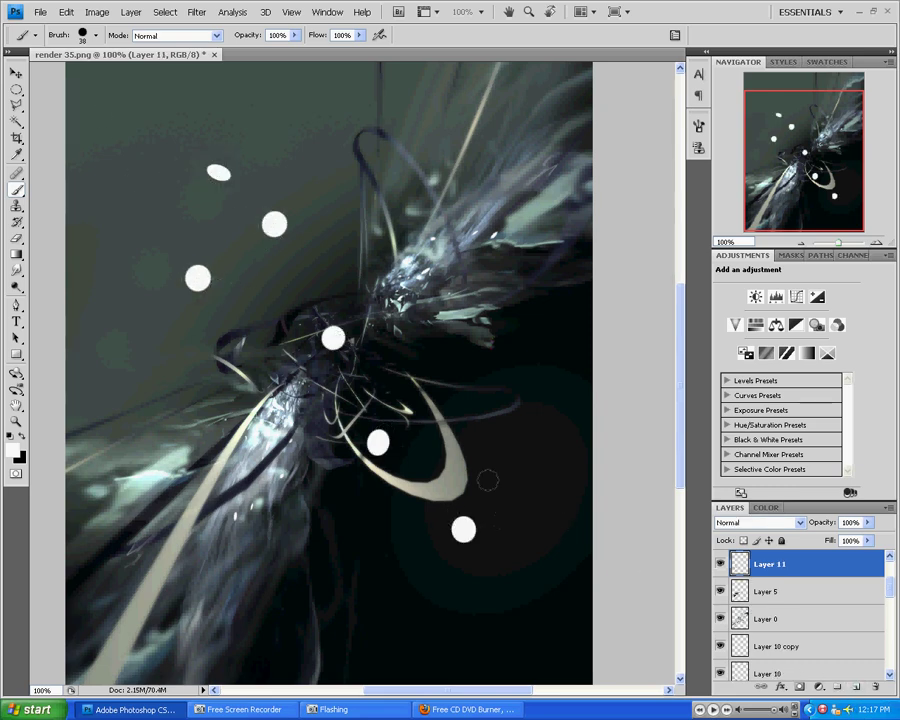
left_click(485, 436)
left_click(390, 267)
left_click(322, 174)
left_click(137, 200)
left_click(191, 389)
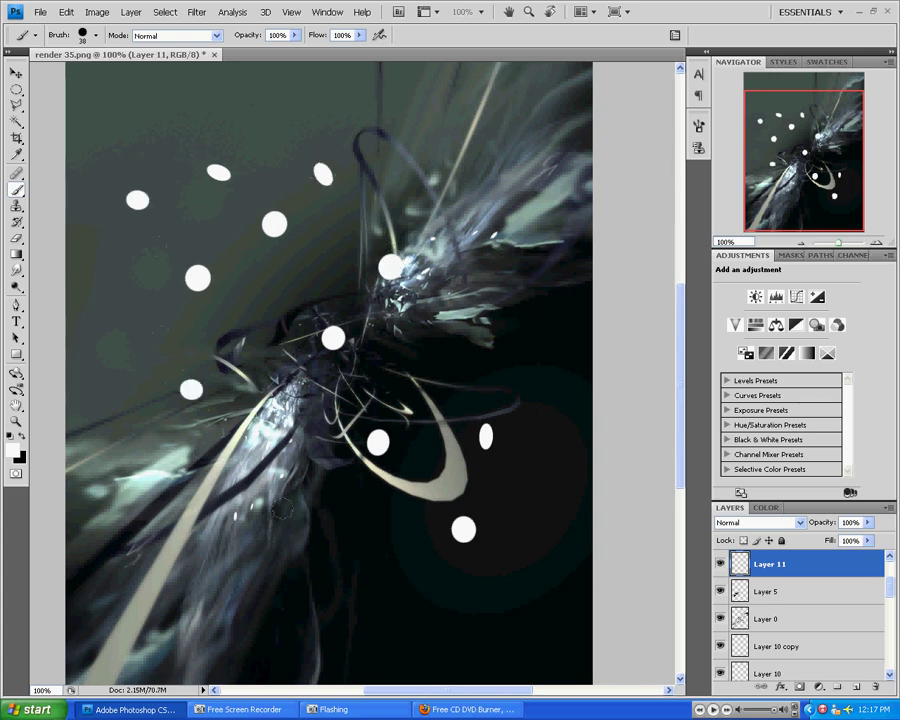
left_click(290, 517)
left_click(207, 545)
left_click(236, 406)
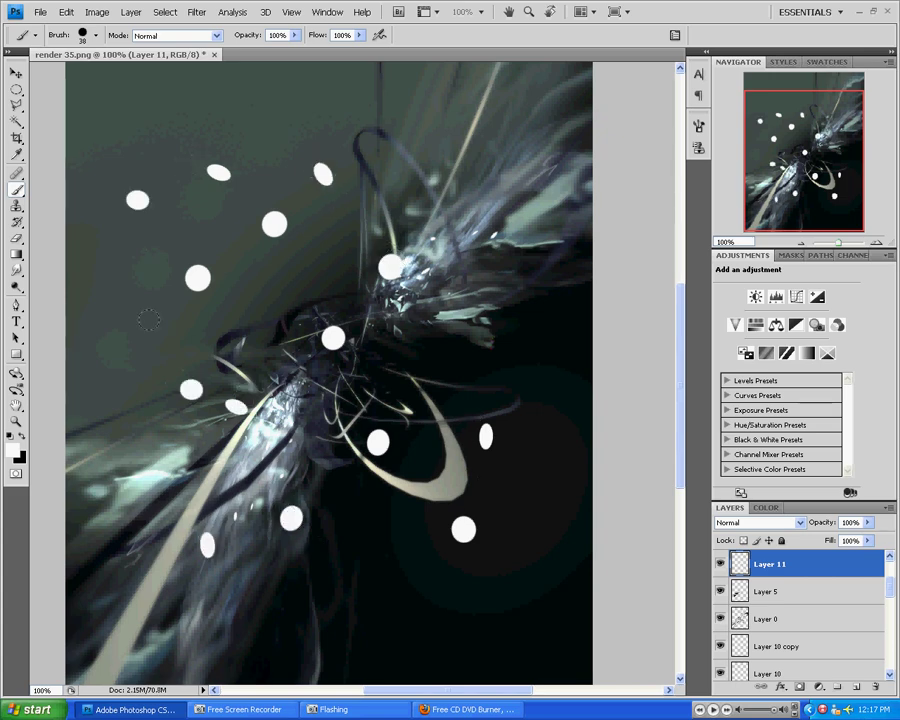
- Apply a Perspective transform to the white dots on Layer 11, narrowing their upper end so they taper away
left_click(66, 12)
mouse_move(137, 254)
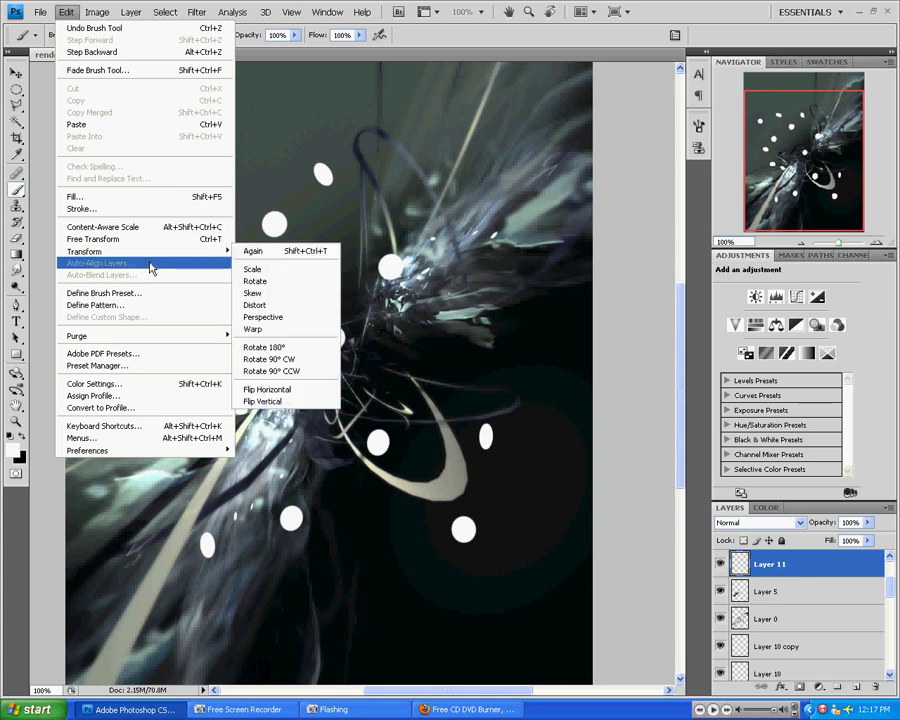
left_click(262, 318)
left_click_drag(137, 162, 290, 158)
key("Return")
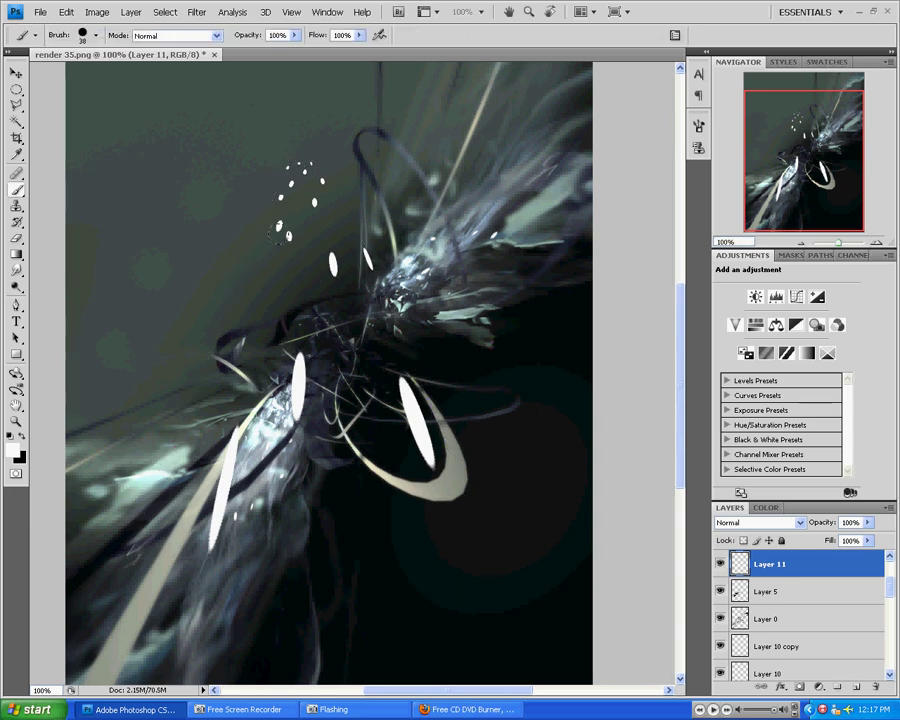
- Scale down the tapered dots on Layer 11 and move them onto the render's lower strands
key("ctrl+t")
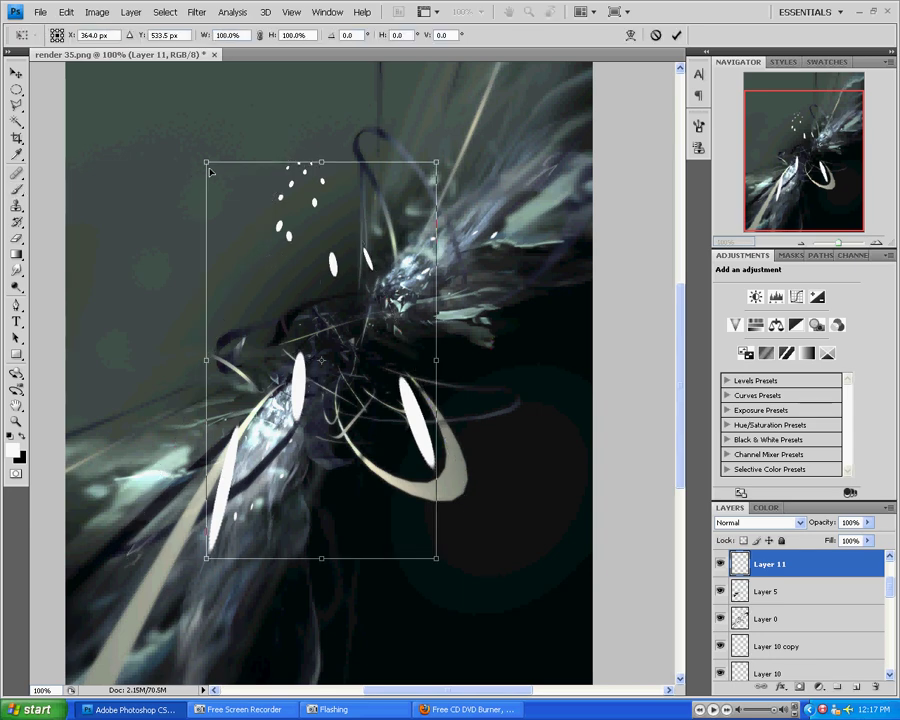
left_click_drag(209, 168, 316, 339)
key("Return")
mouse_move(400, 358)
left_mouse_down()
mouse_move(225, 255)
mouse_move(238, 238)
mouse_move(290, 338)
mouse_move(318, 452)
left_mouse_up()
key("ctrl+t")
key("Return")
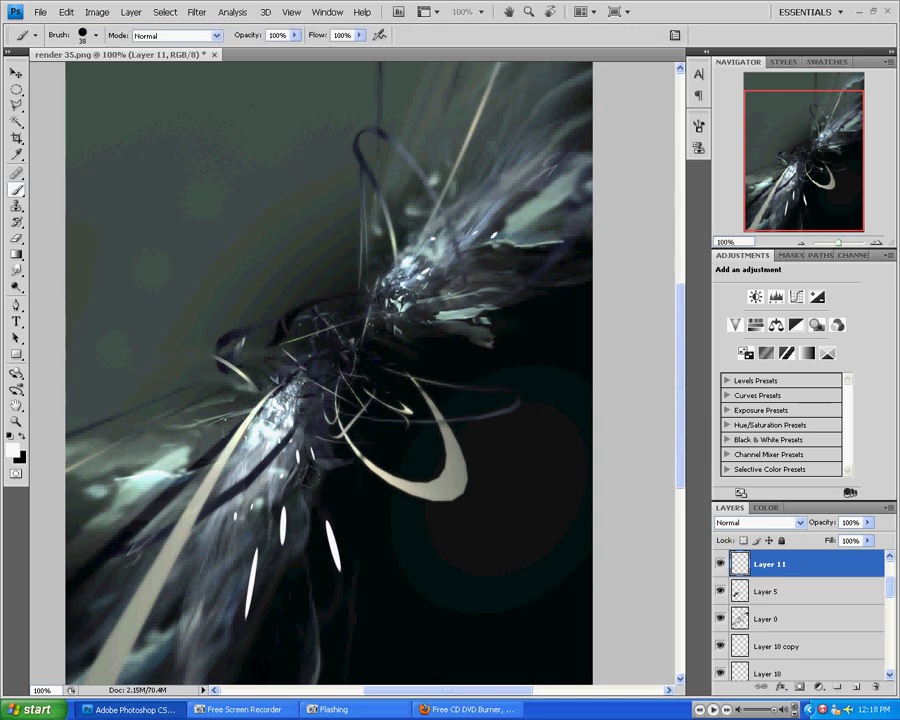
- Warp the dots on Layer 11, bending the group inward at its sides and lower part
left_click(66, 12)
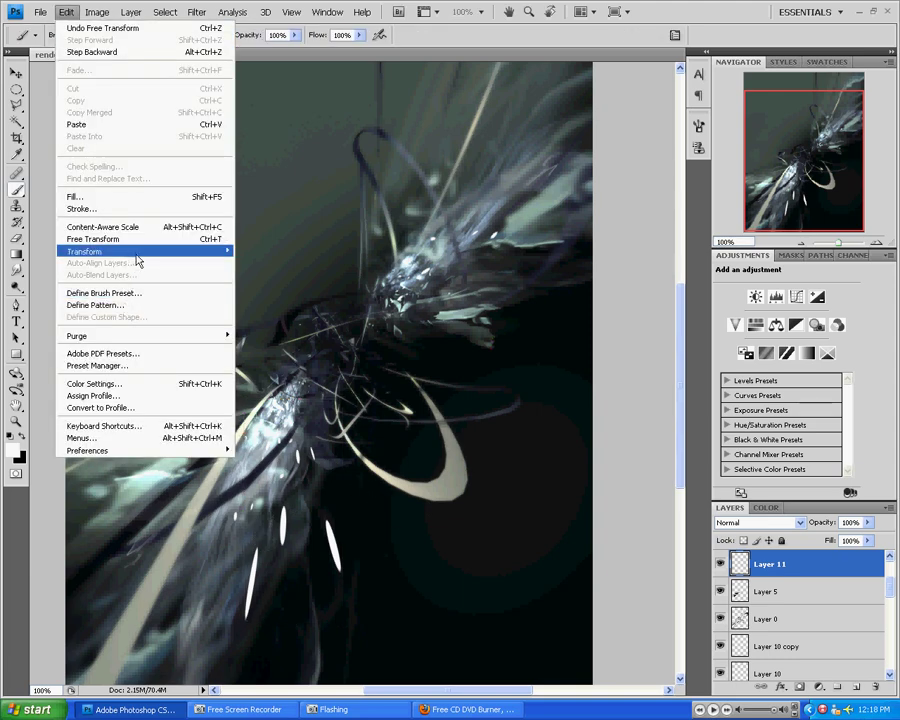
mouse_move(130, 251)
left_click(256, 334)
left_click_drag(251, 494, 227, 525)
mouse_move(320, 595)
left_mouse_down()
mouse_move(301, 596)
mouse_move(308, 575)
left_mouse_up()
left_click_drag(322, 518, 291, 514)
key("Return")
mouse_move(342, 463)
left_mouse_down()
mouse_move(286, 447)
mouse_move(347, 469)
mouse_move(321, 466)
mouse_move(302, 516)
mouse_move(274, 219)
left_mouse_up()
- Delete Layer 11 with its transformed dots
right_click(803, 565)
left_click(731, 340)
left_click(422, 268)
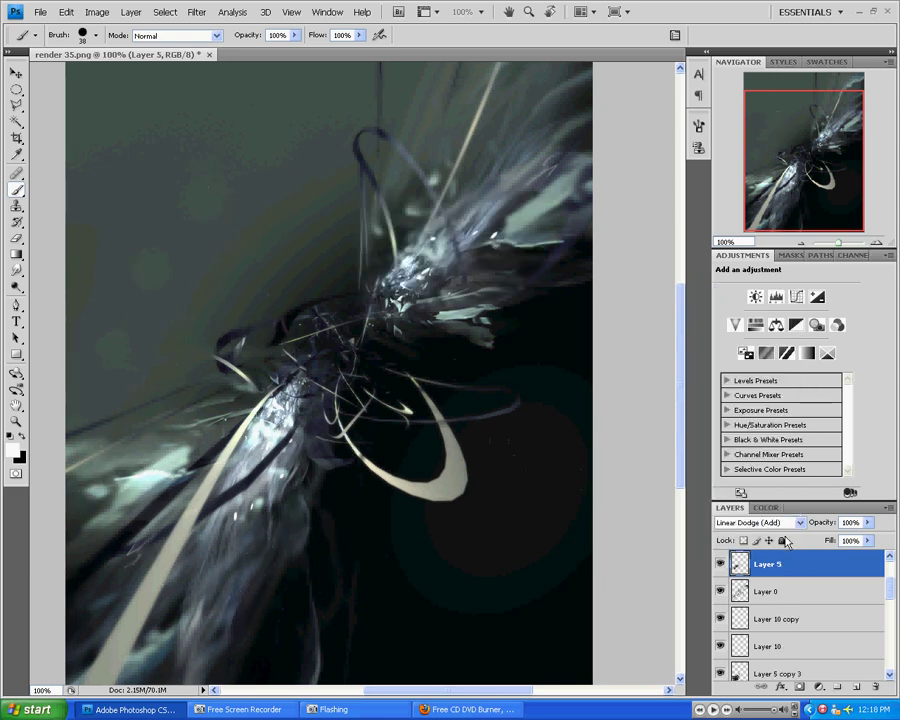
- Compare the composition with Layer 6 hidden and shown, leaving the layer visible
scroll(783, 560, "up", 3)
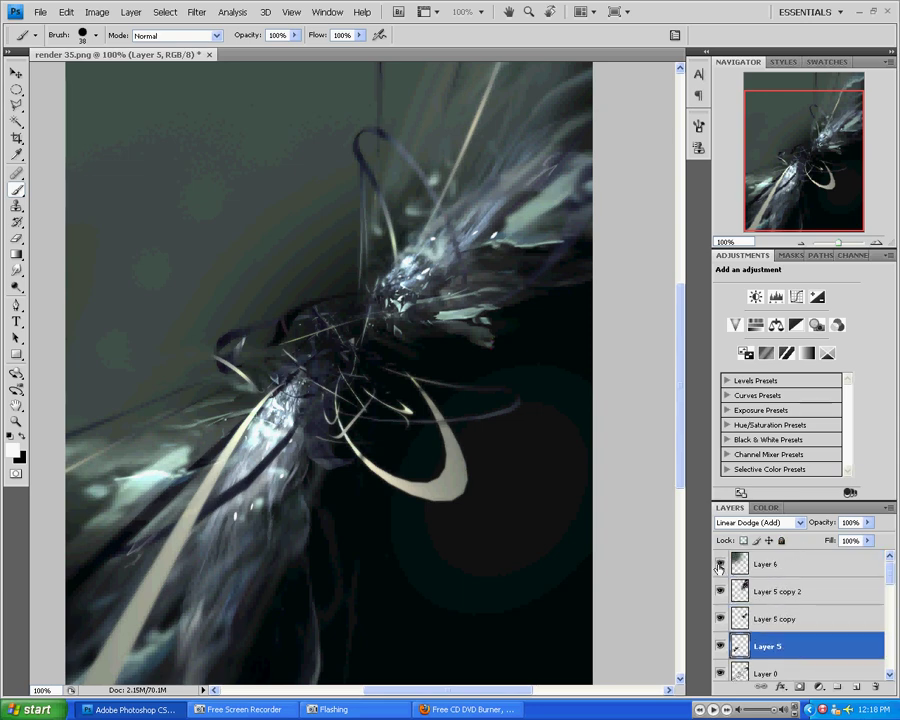
left_click(719, 566)
left_click(805, 569)
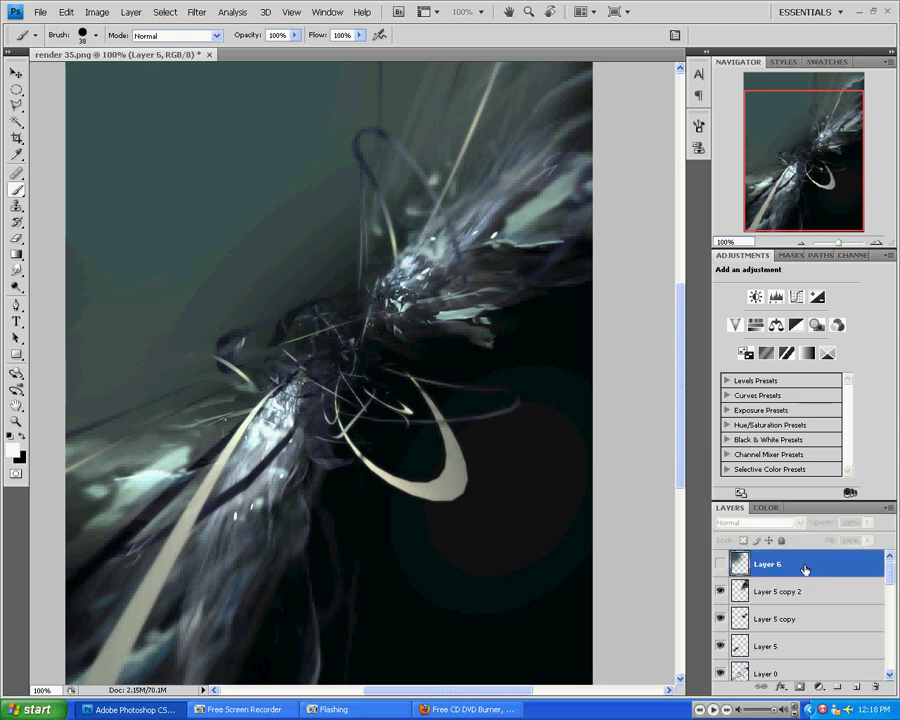
scroll(801, 572, "down", 2)
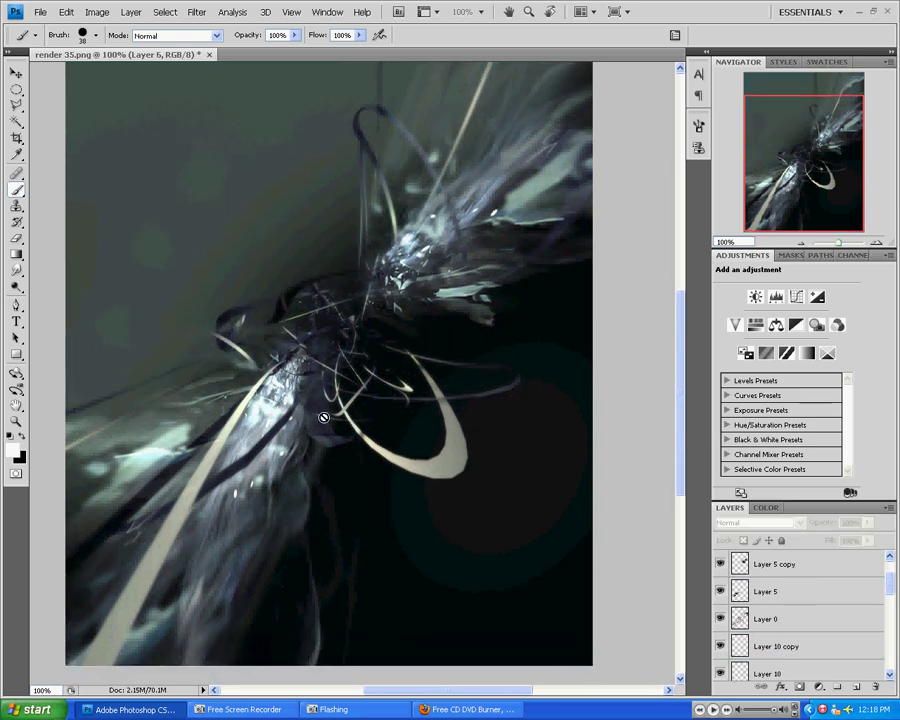
mouse_move(677, 350)
left_mouse_down()
mouse_move(683, 295)
mouse_move(681, 370)
mouse_move(681, 300)
mouse_move(679, 352)
mouse_move(681, 306)
mouse_move(681, 345)
left_mouse_up()
scroll(785, 555, "up", 2)
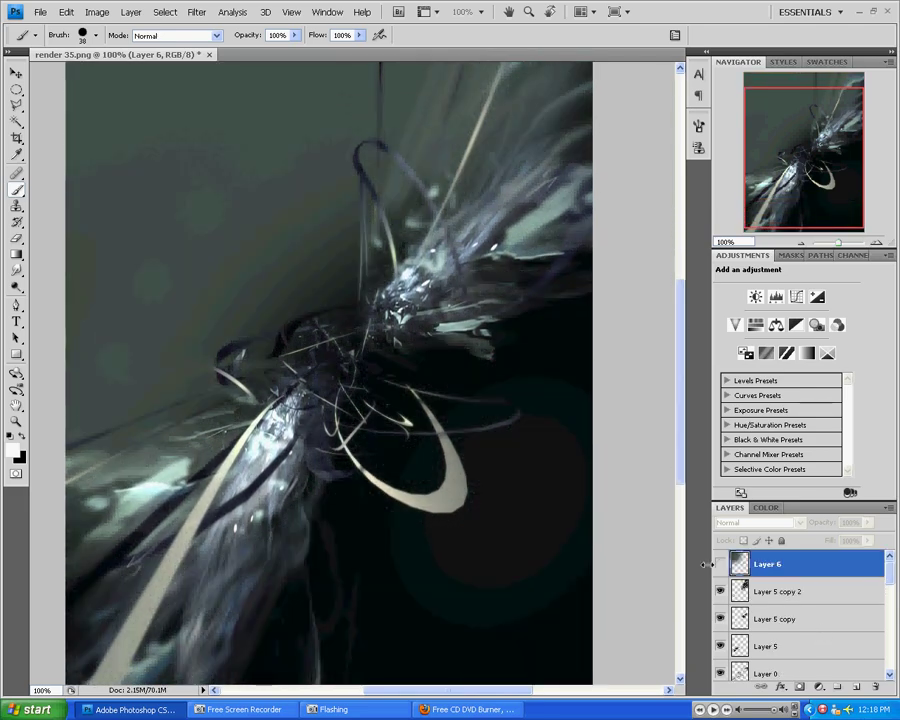
left_click(721, 565)
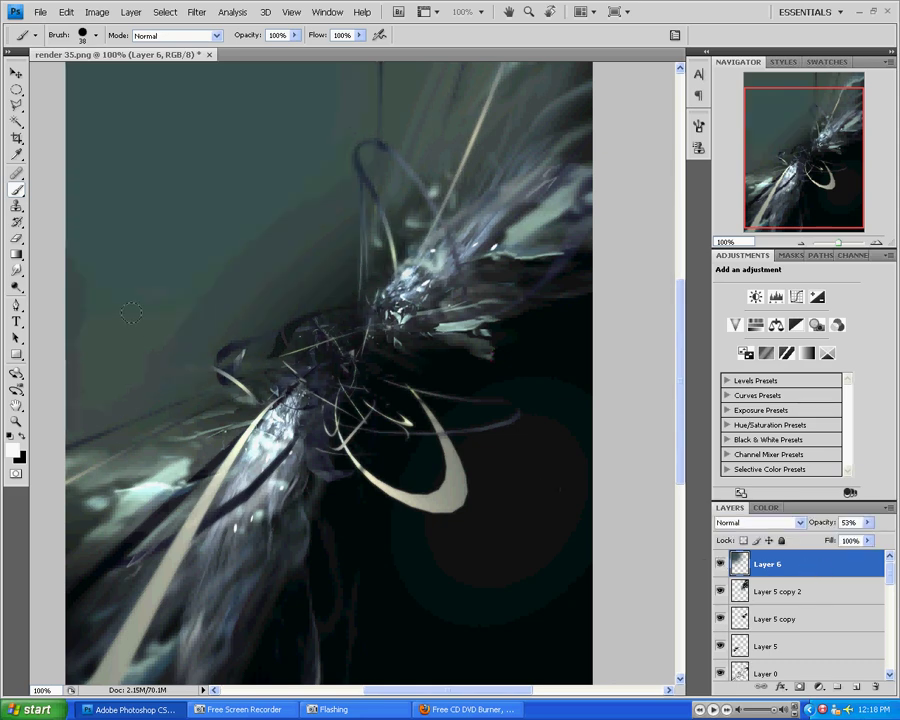
left_click(721, 566)
left_click(721, 566)
- Recolor Layer 4 toward olive green with Hue/Saturation, first trying a hue of +47 and a saturation of +100
scroll(679, 463, "down", 2)
left_click_drag(679, 463, 680, 411)
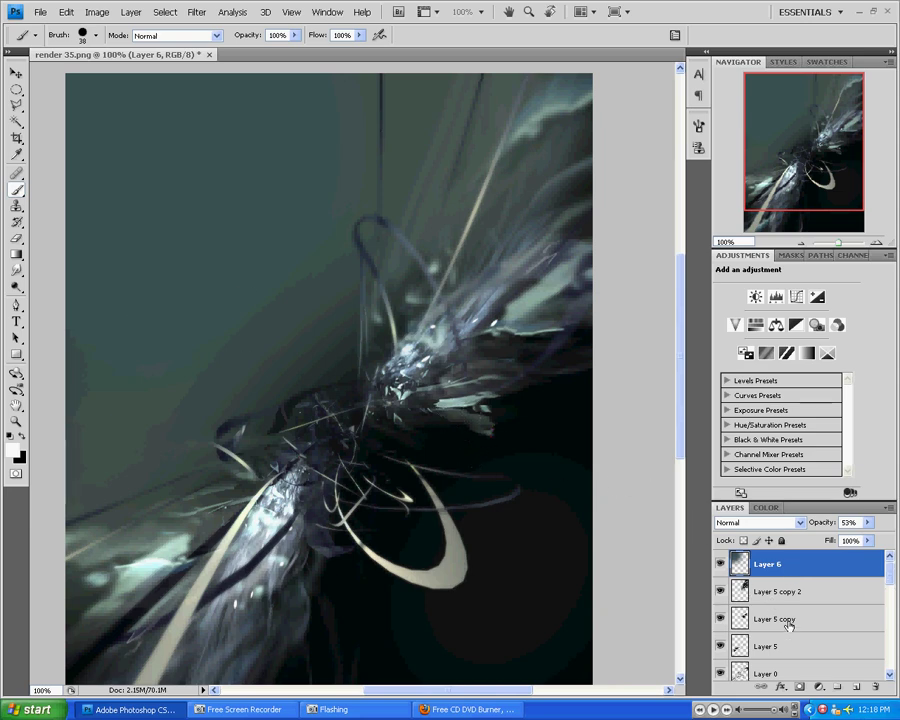
scroll(789, 627, "down", 5)
left_click(783, 583)
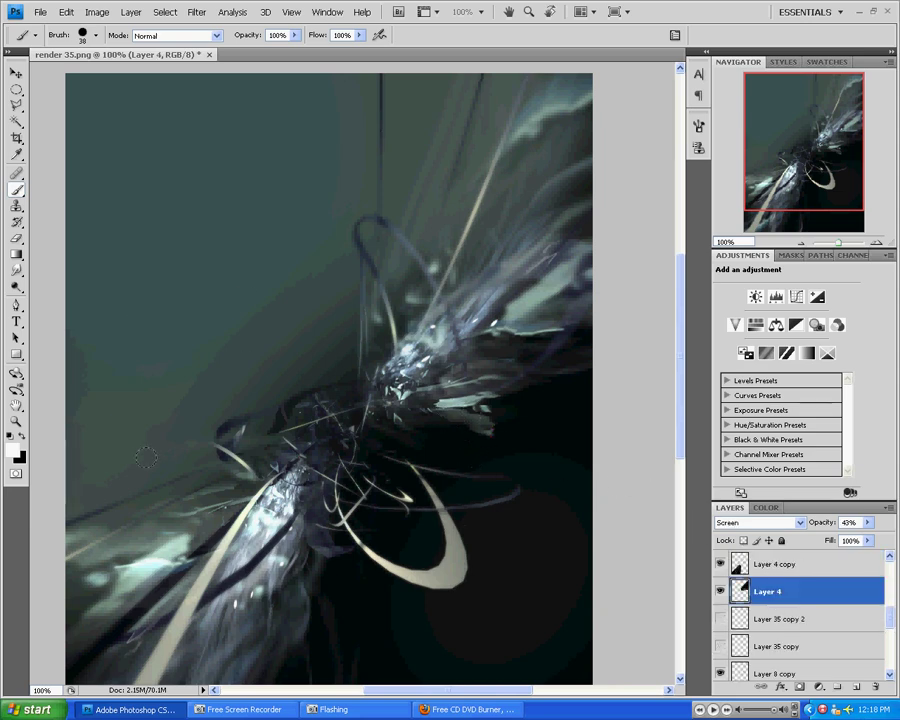
key("ctrl+u")
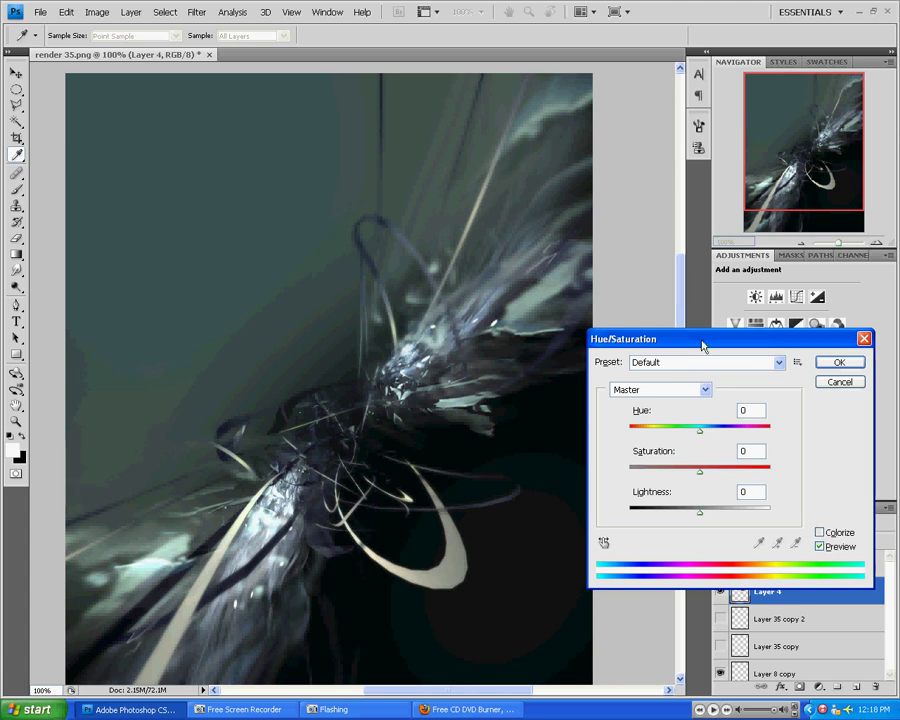
left_click_drag(703, 345, 642, 144)
left_click_drag(640, 230, 789, 298)
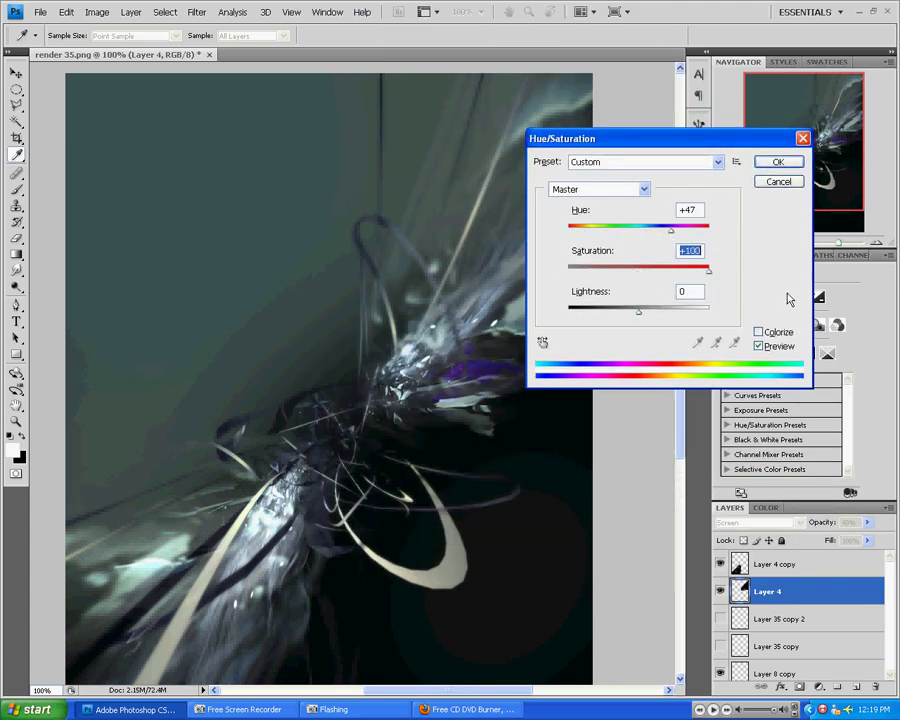
left_click(673, 270)
left_click_drag(673, 240, 582, 235)
left_click(772, 163)
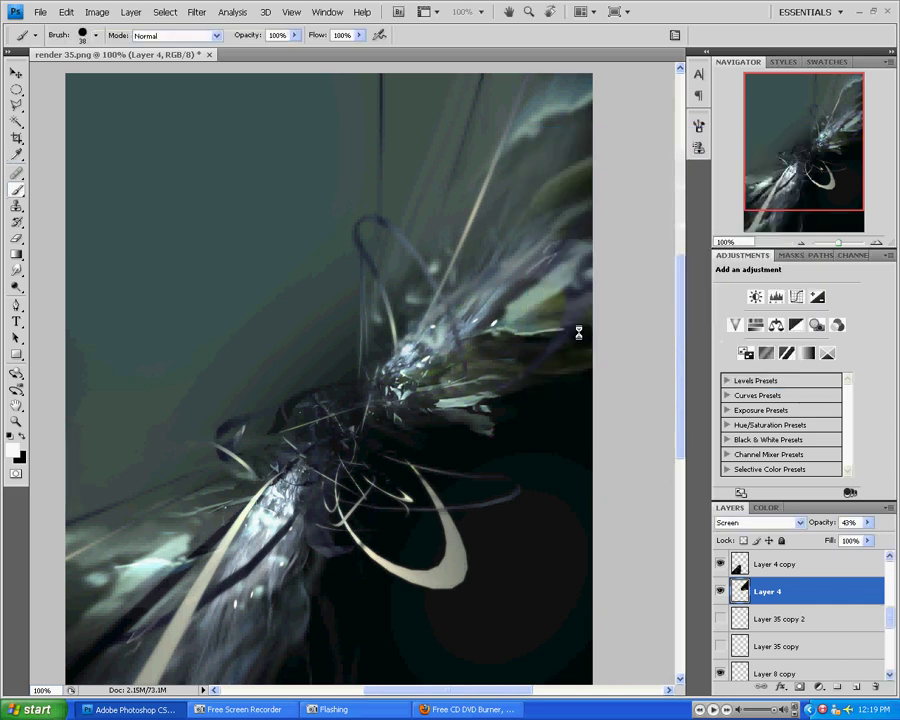
- Examine the whole composition around the render and the upper layers of the layer stack
scroll(510, 348, "down", 3)
scroll(185, 220, "down", 1)
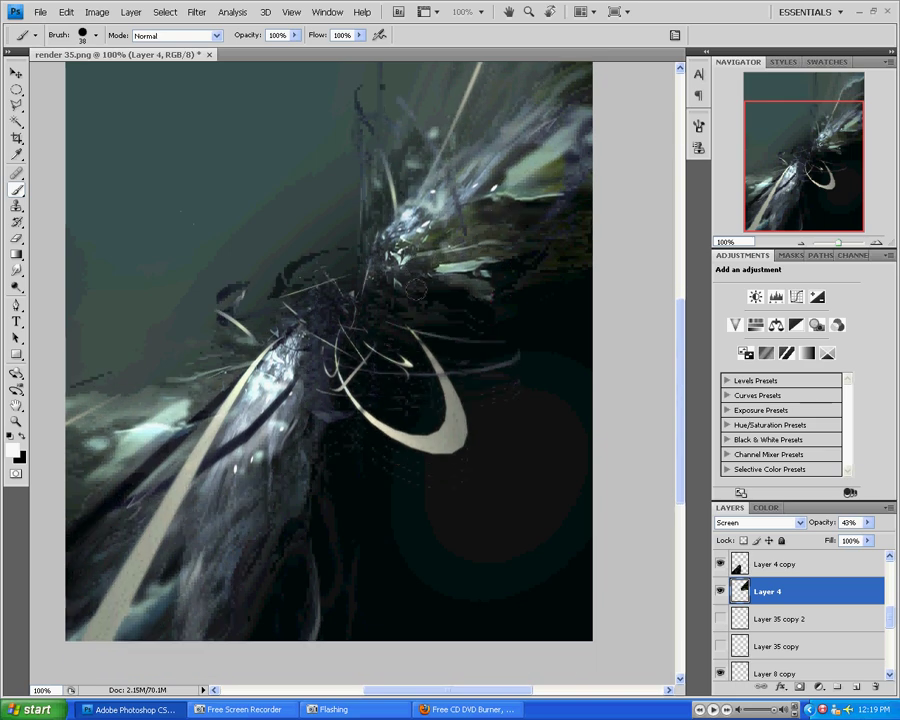
scroll(411, 331, "up", 1)
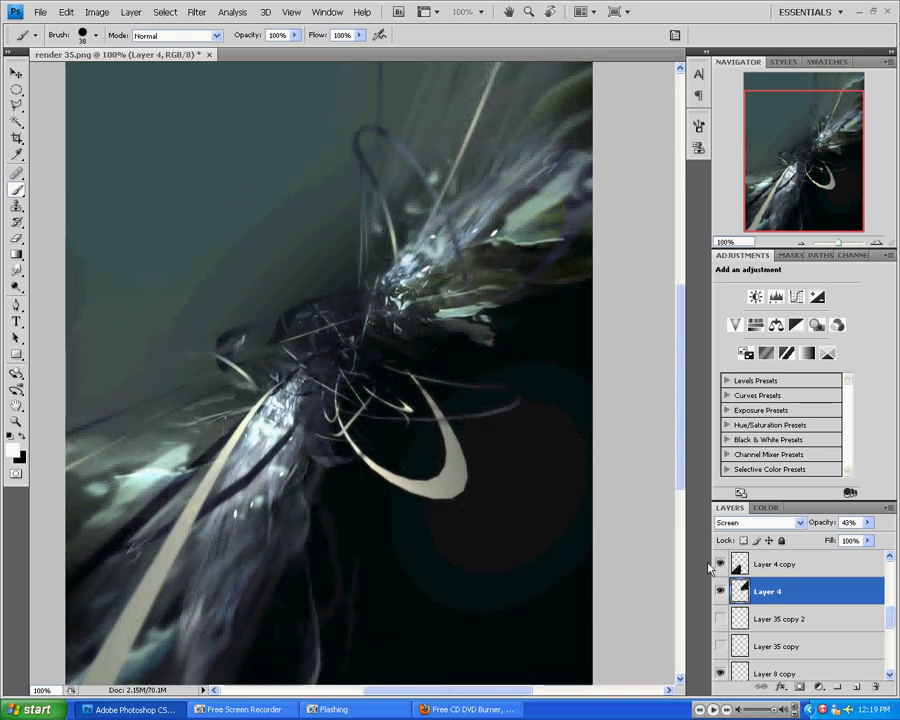
scroll(760, 583, "up", 5)
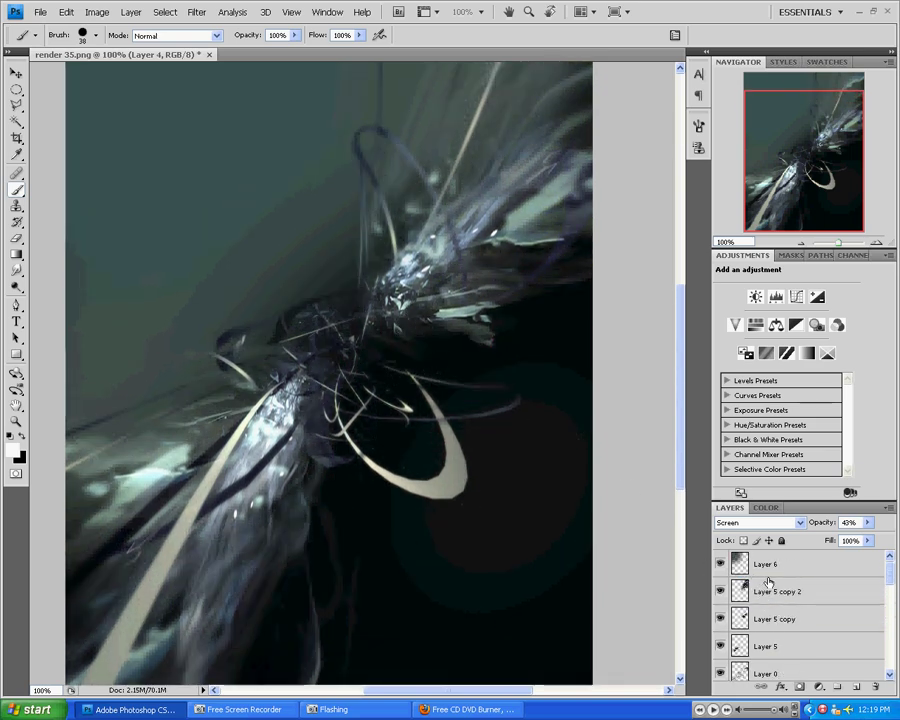
scroll(268, 380, "down", 2)
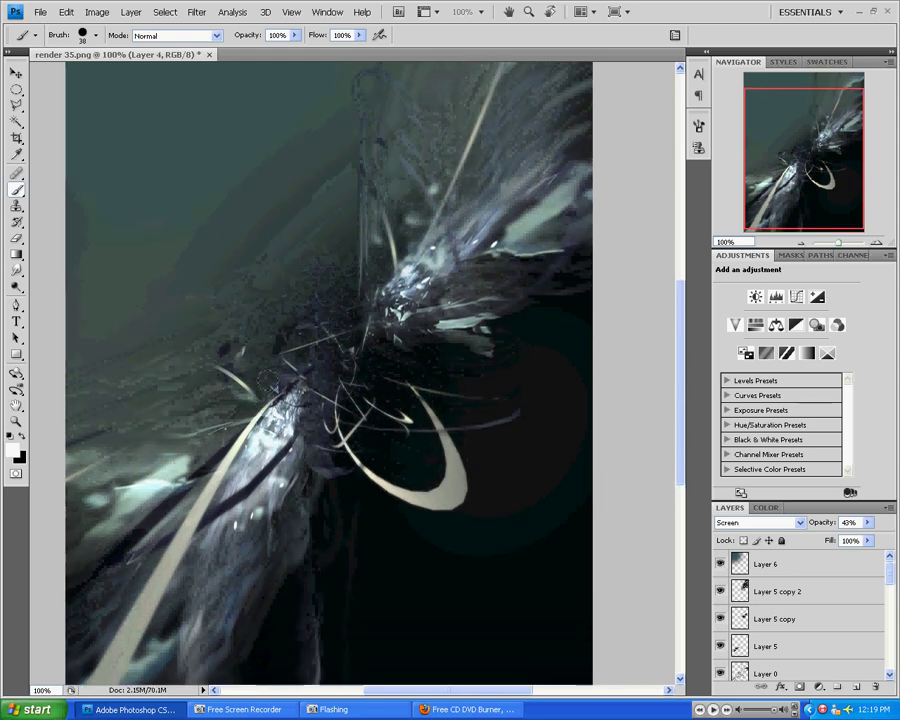
scroll(268, 380, "up", 4)
scroll(268, 380, "down", 5)
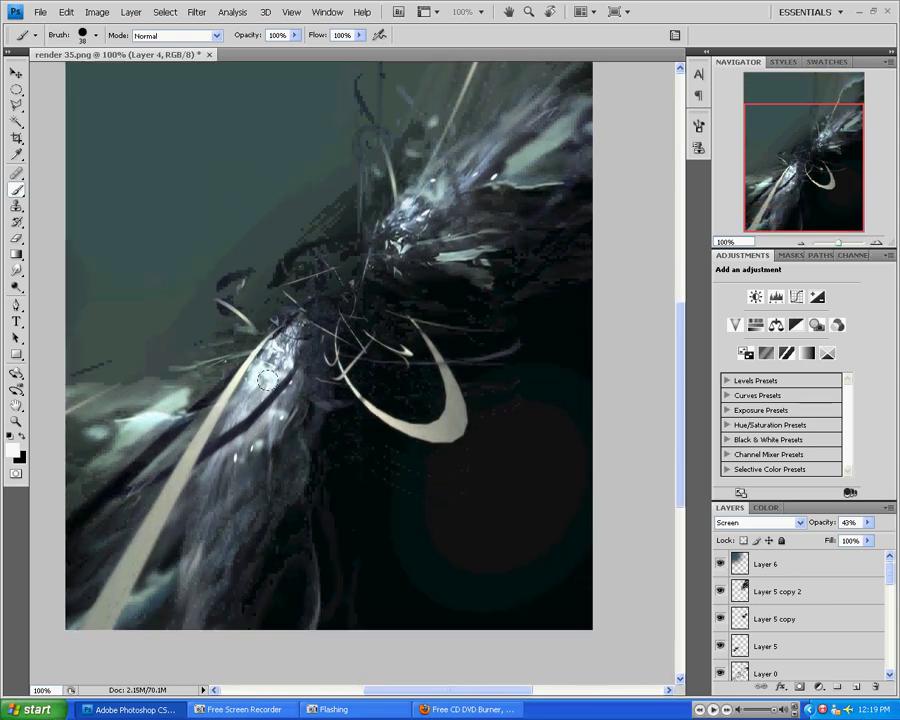
scroll(268, 380, "down", 1)
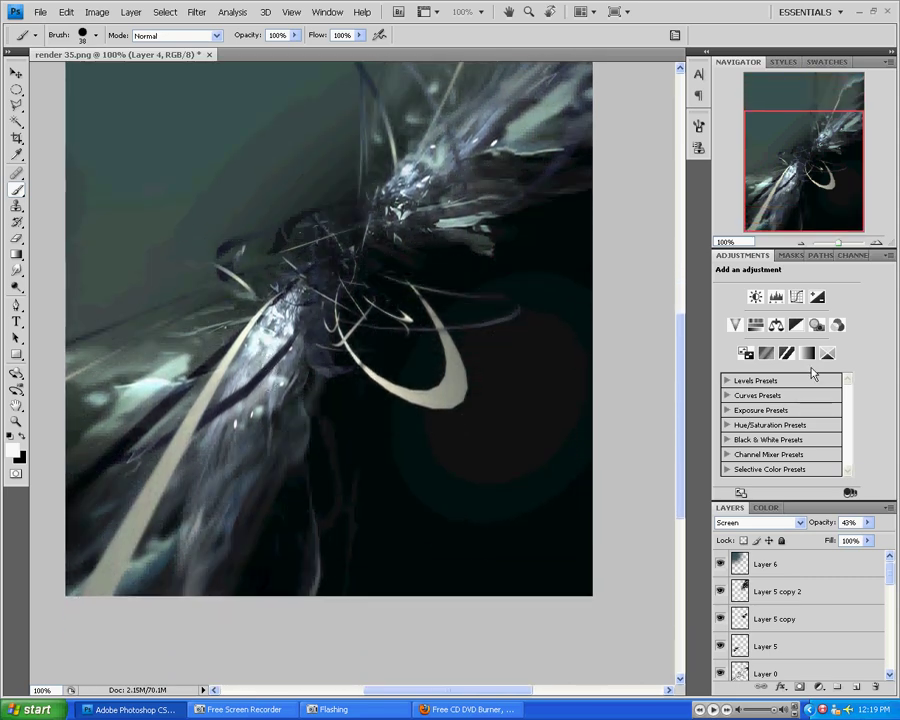
left_click_drag(679, 393, 680, 345)
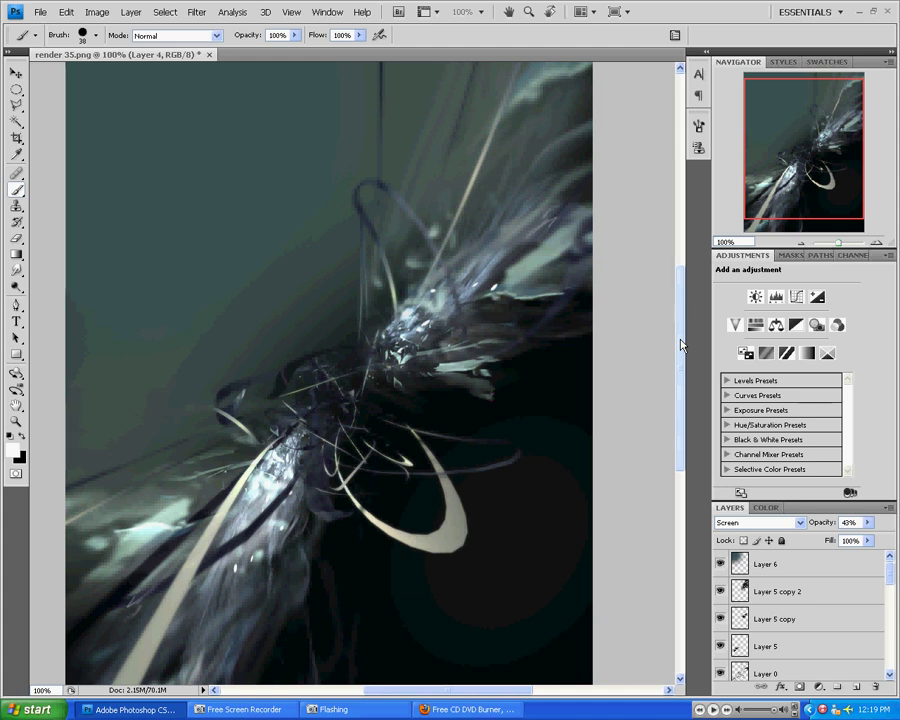
- Compare the composition with and without the render on Layer 0, leaving it visible
scroll(800, 625, "down", 2)
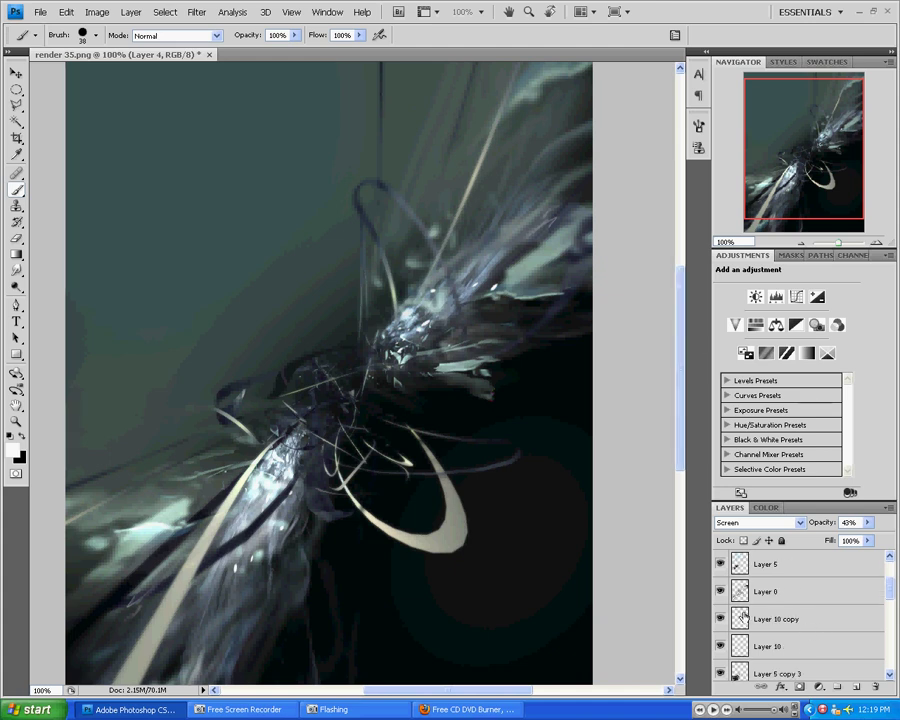
left_click(719, 592)
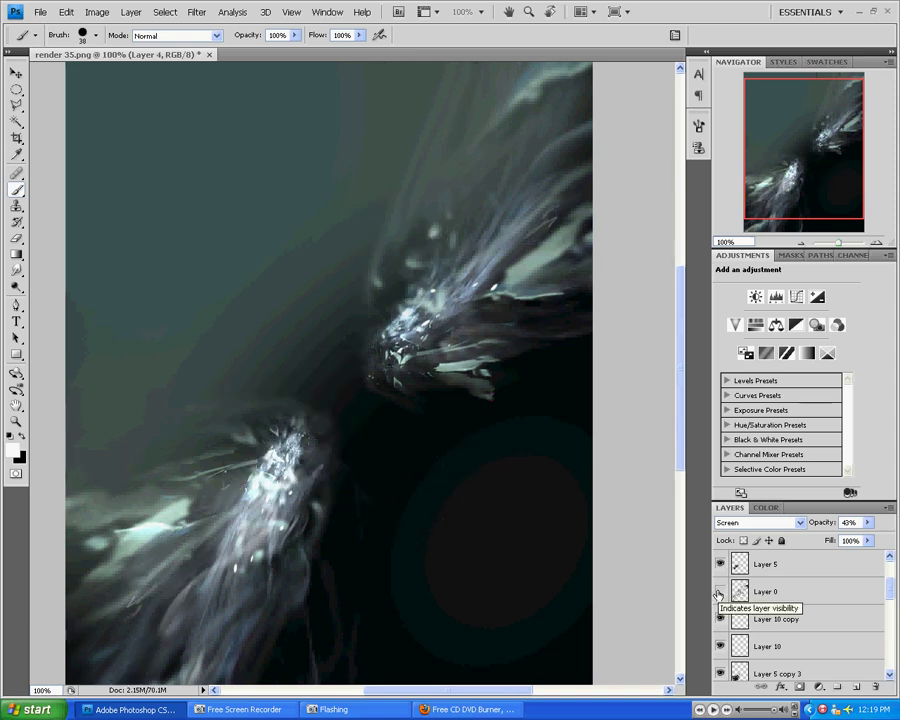
scroll(437, 482, "down", 3)
left_click(720, 593)
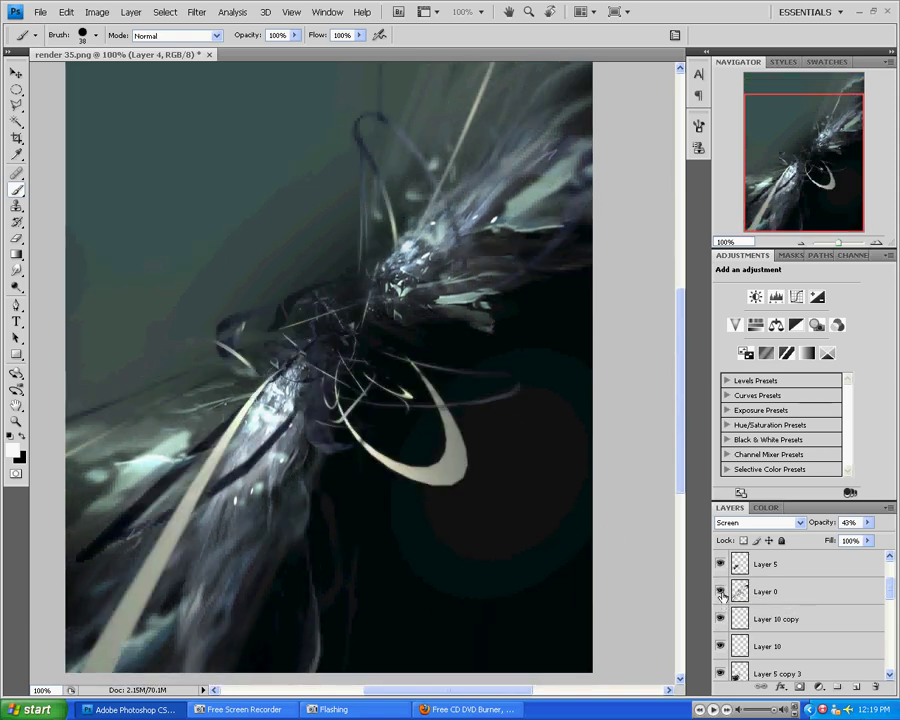
left_click(720, 593)
left_click(720, 593)
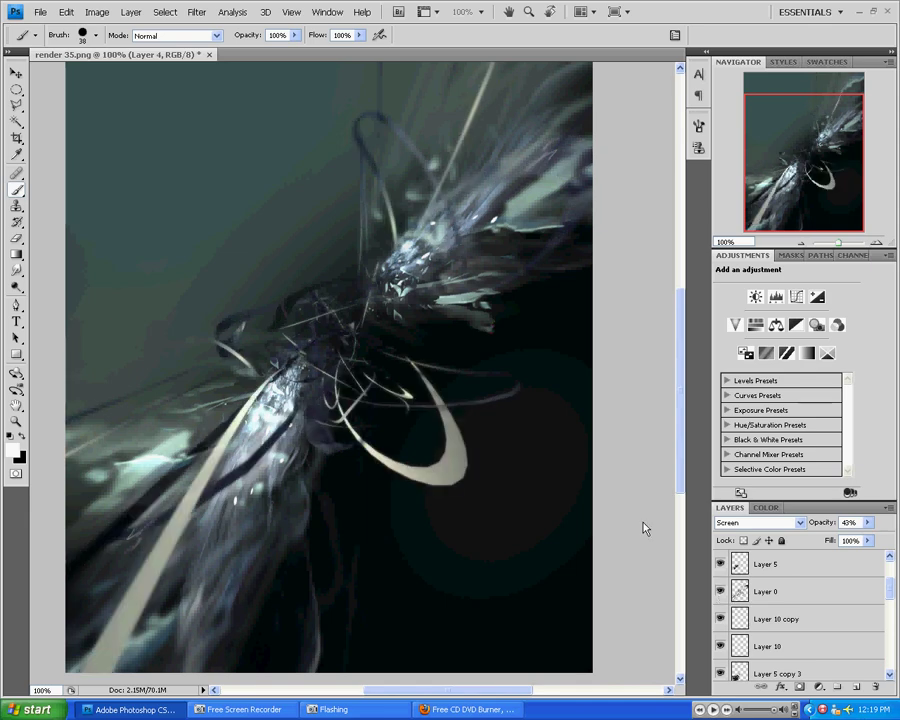
scroll(494, 538, "up", 1)
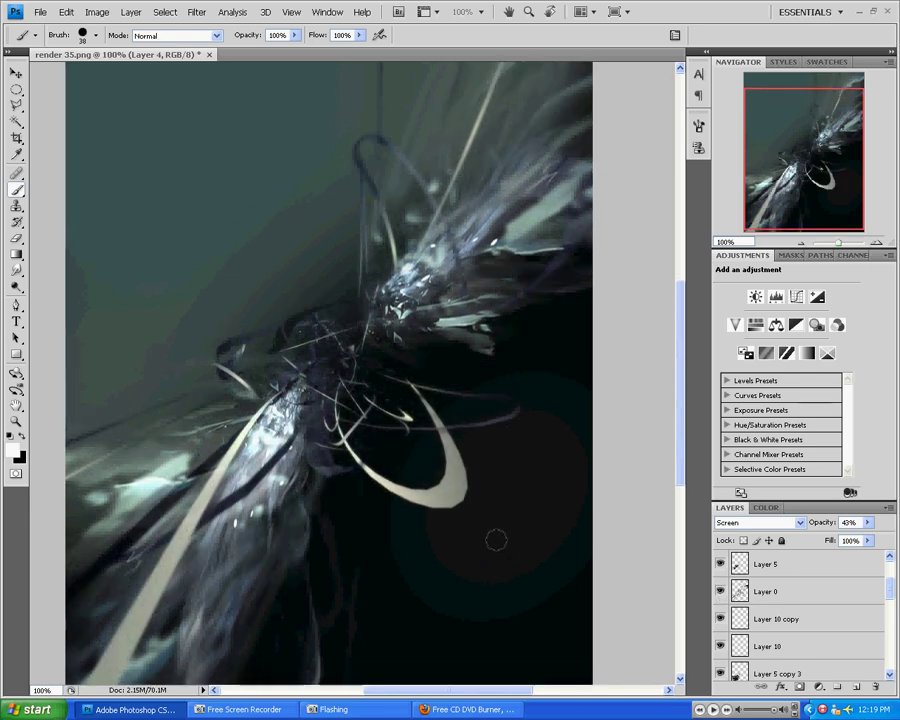
scroll(496, 540, "up", 2)
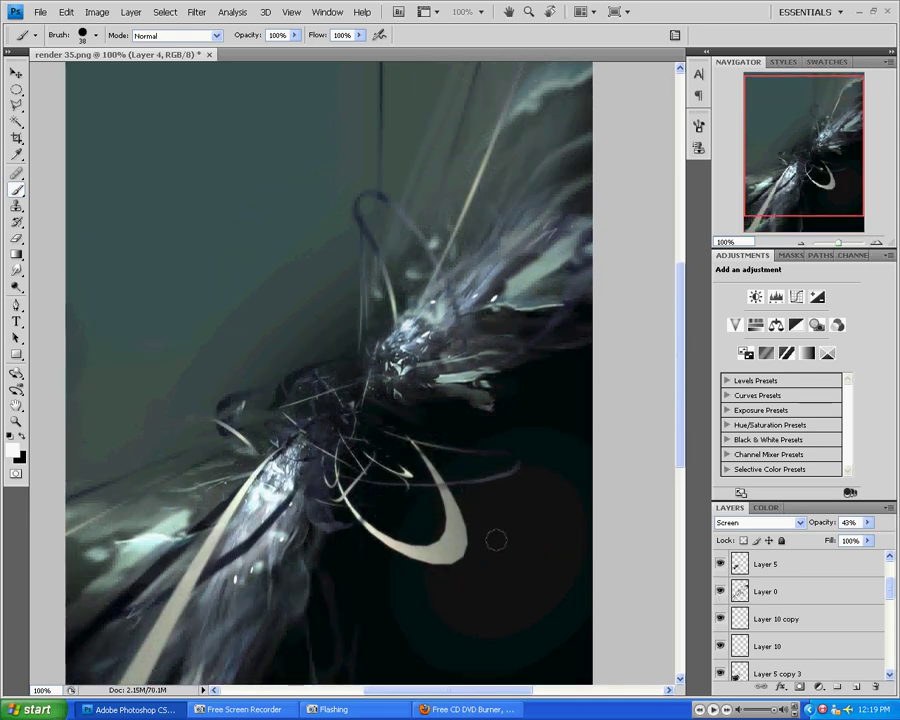